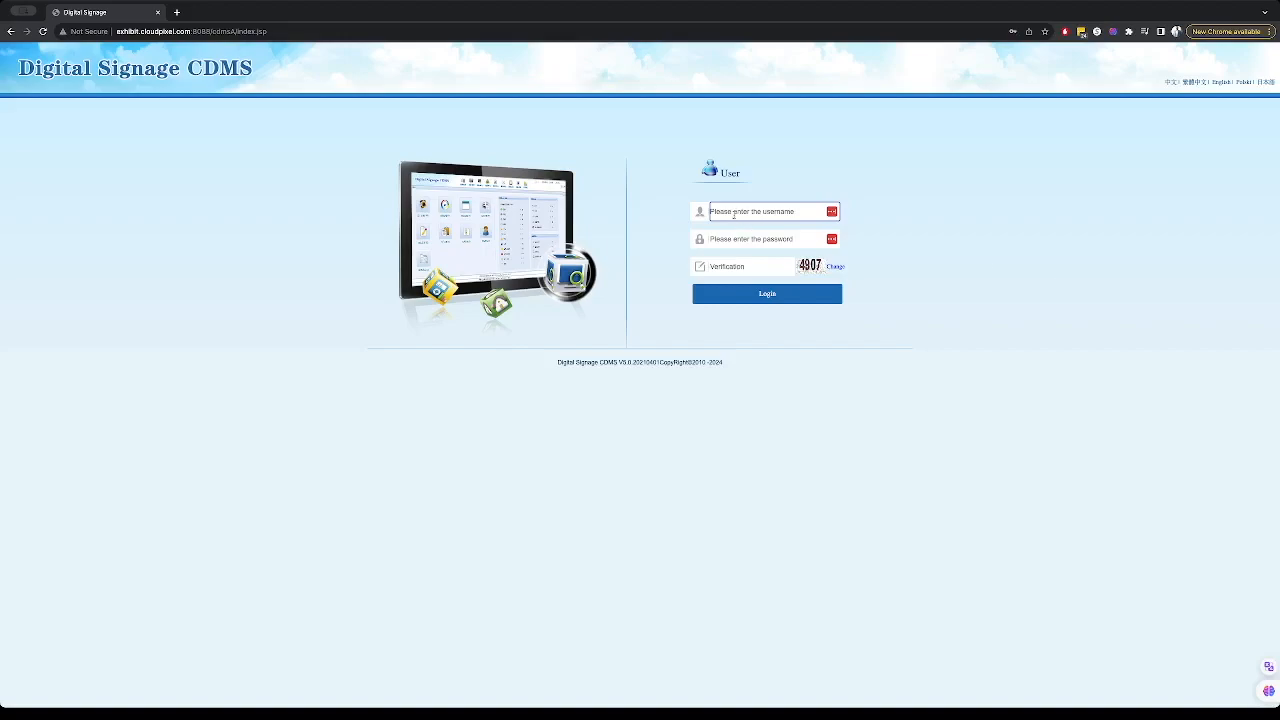
- Log in to Digital Signage CDMS with the account username, password and verification code
click(832, 212)
click(835, 243)
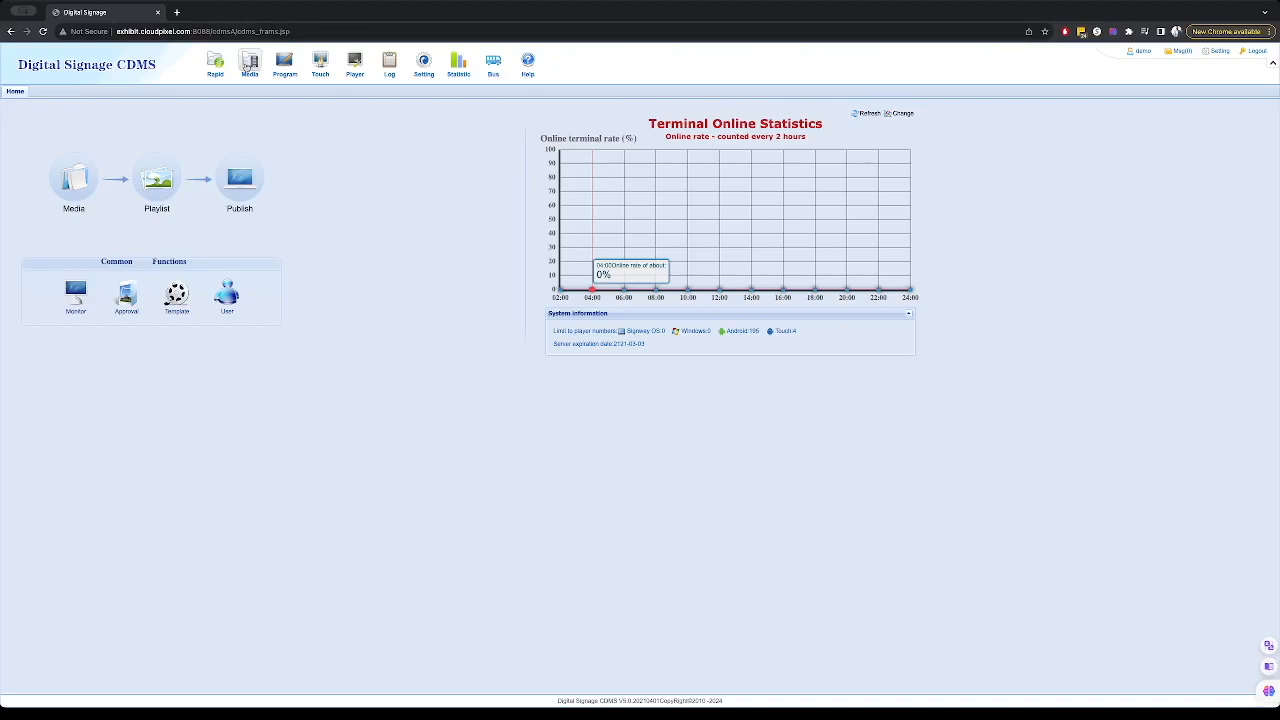
- Open the Media library and create a new folder named Portrait under Image
mouse_move(288, 60)
mouse_move(358, 61)
click(250, 72)
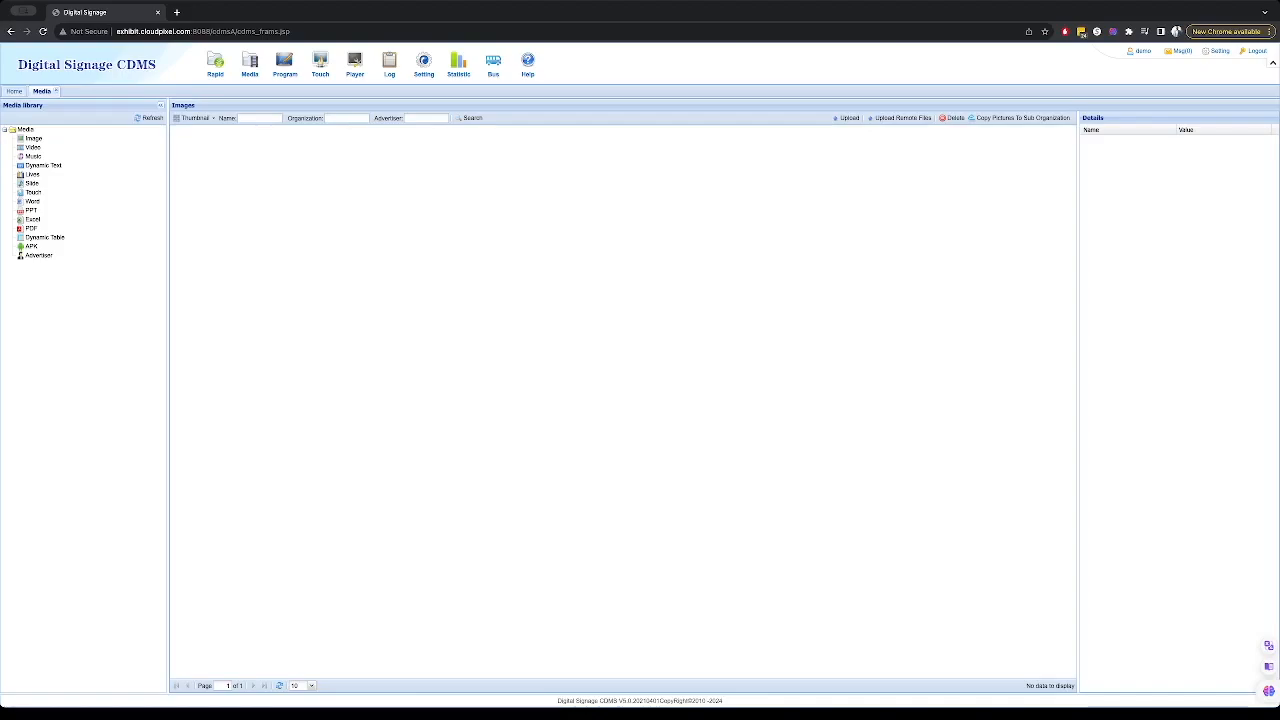
right_click(40, 142)
click(62, 145)
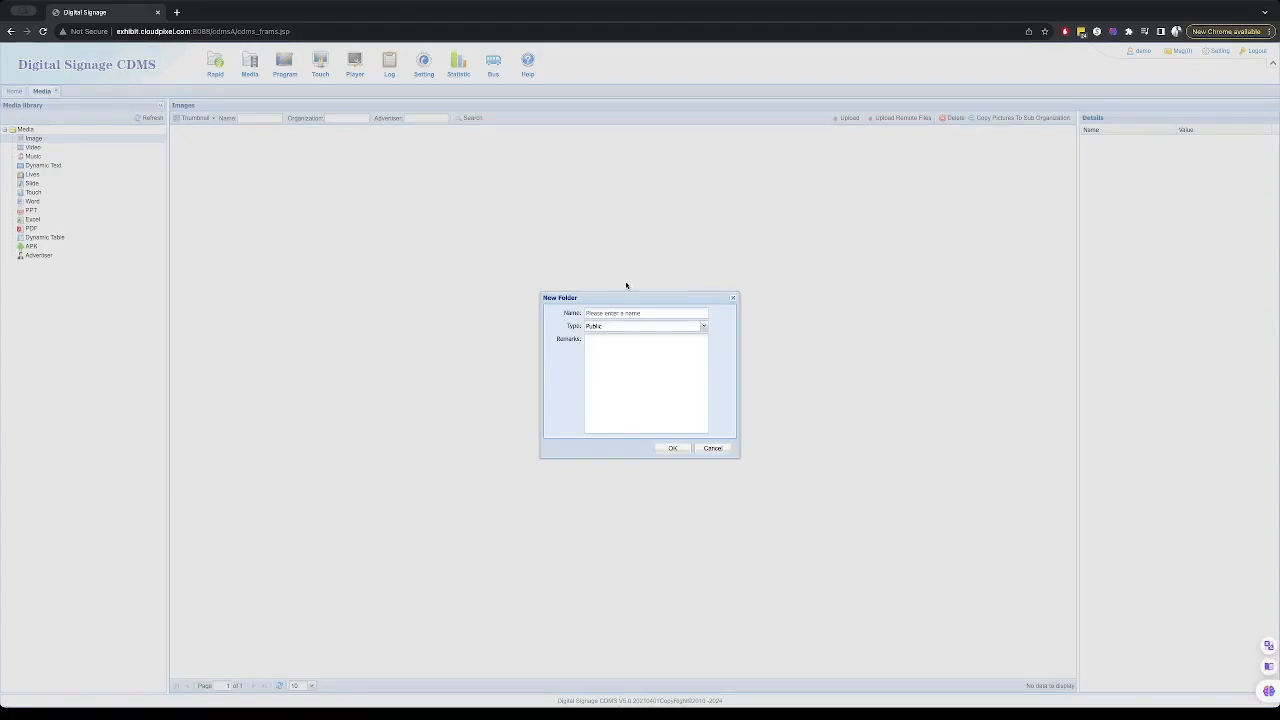
click(641, 312)
text(Portrait)
click(676, 448)
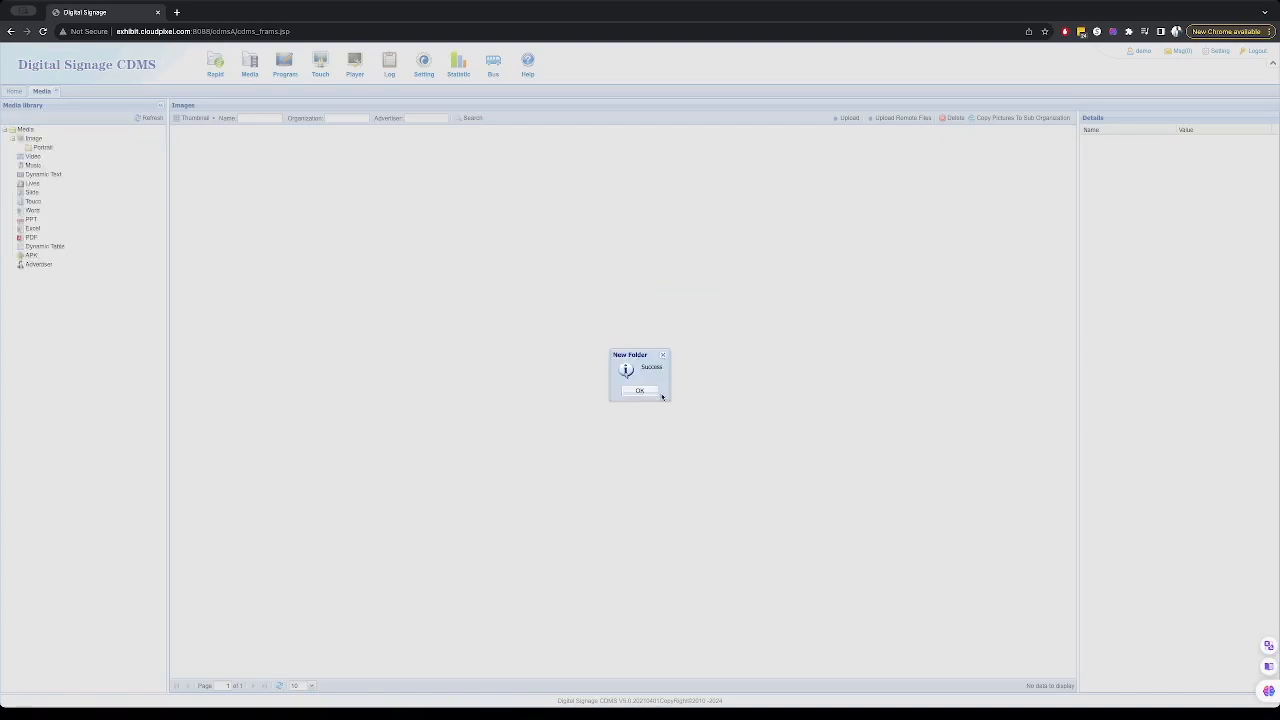
click(658, 393)
- Upload eight image files, including Ad 2.png and Ad 3.png, into the Portrait folder
click(43, 149)
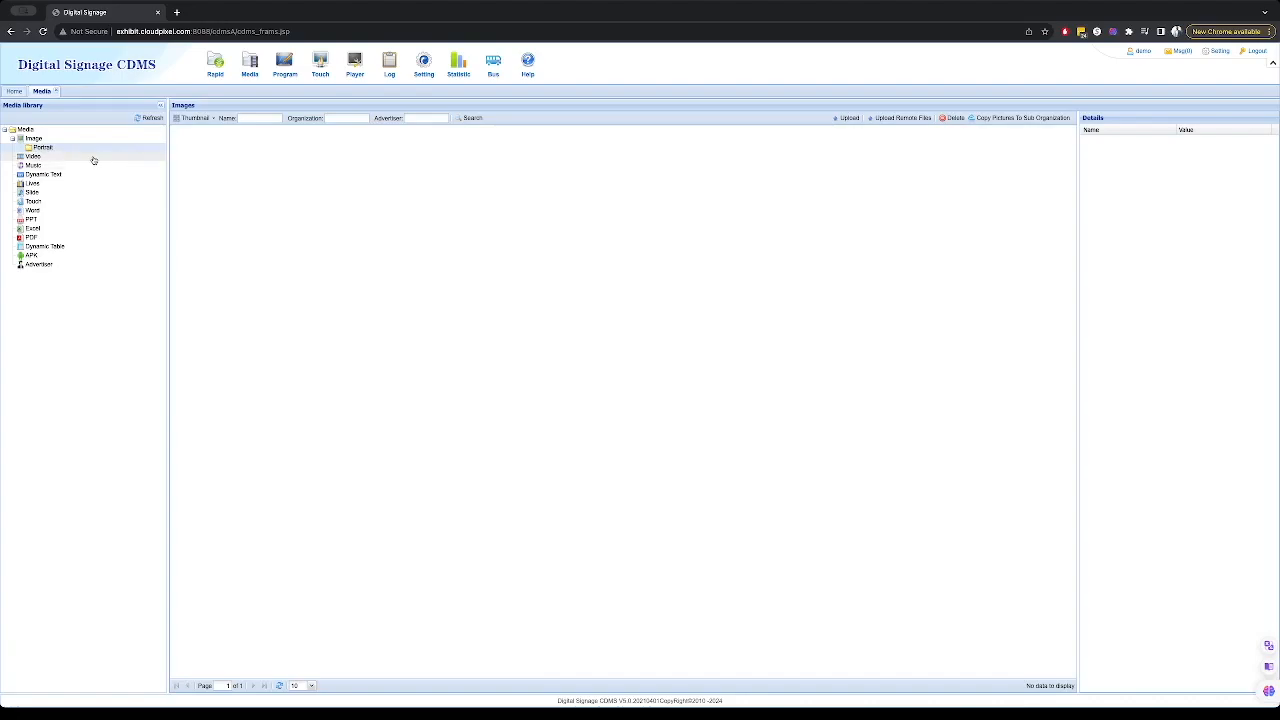
click(849, 118)
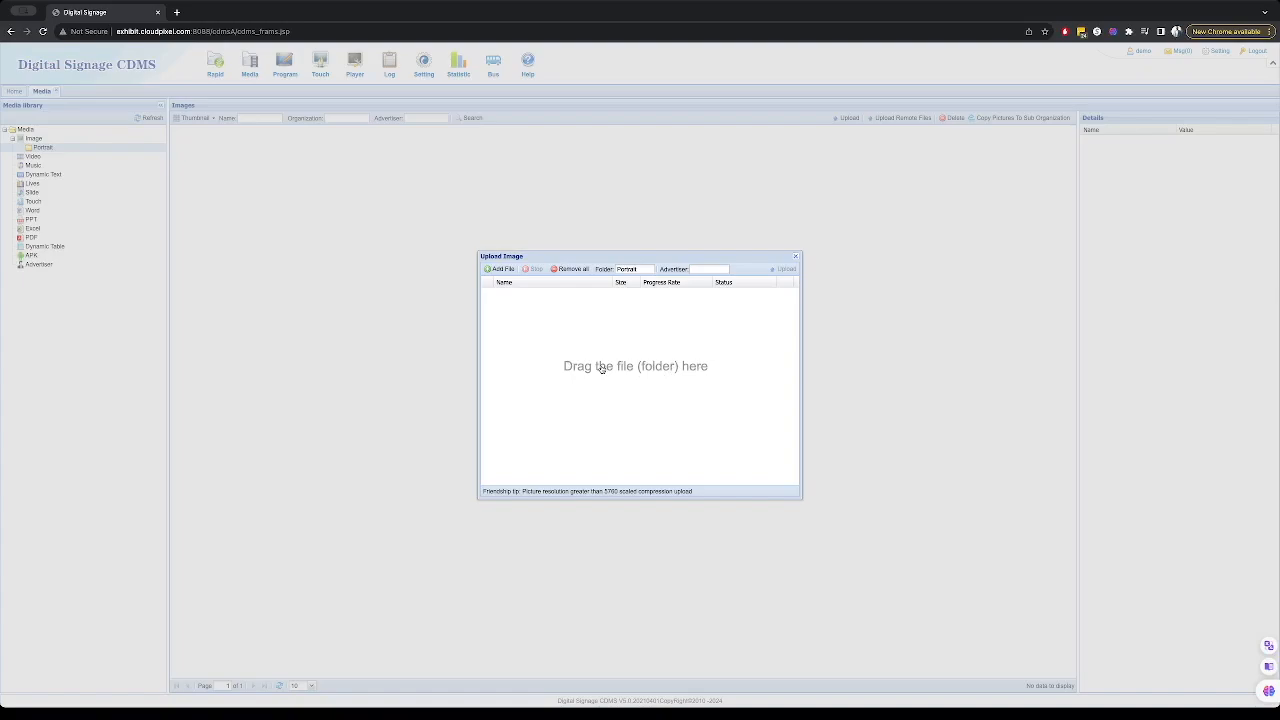
click(513, 266)
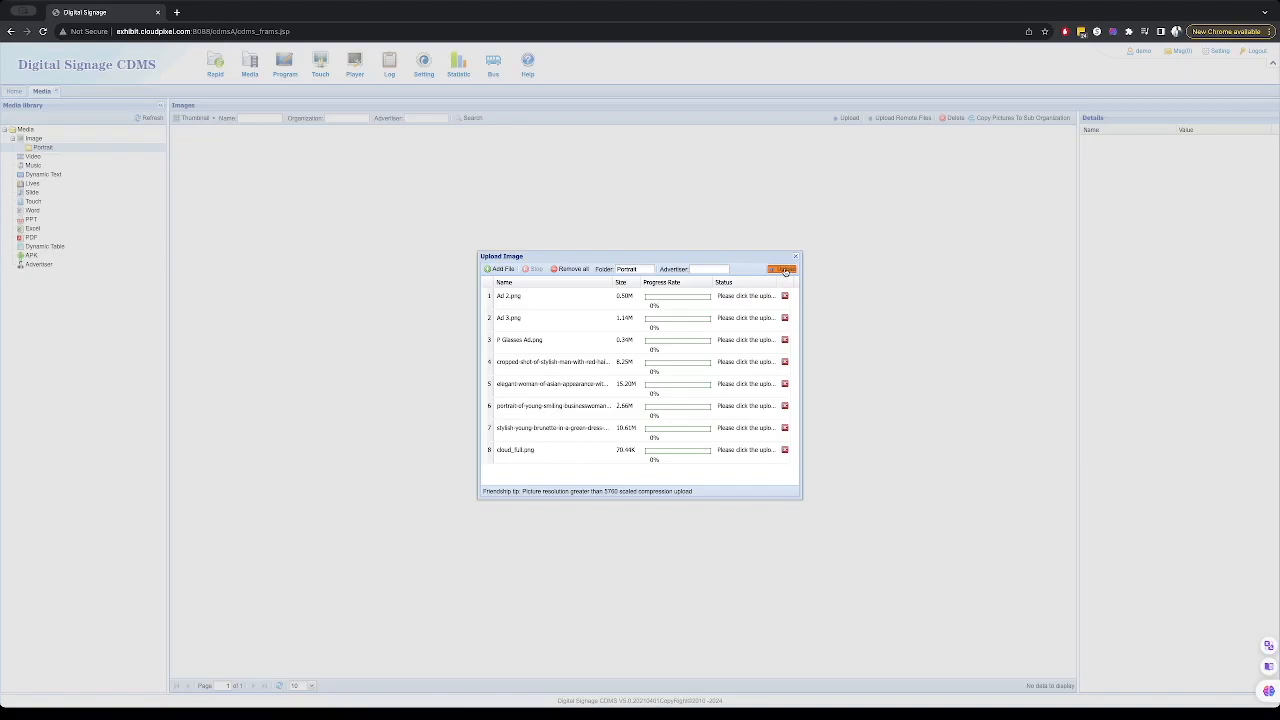
click(785, 269)
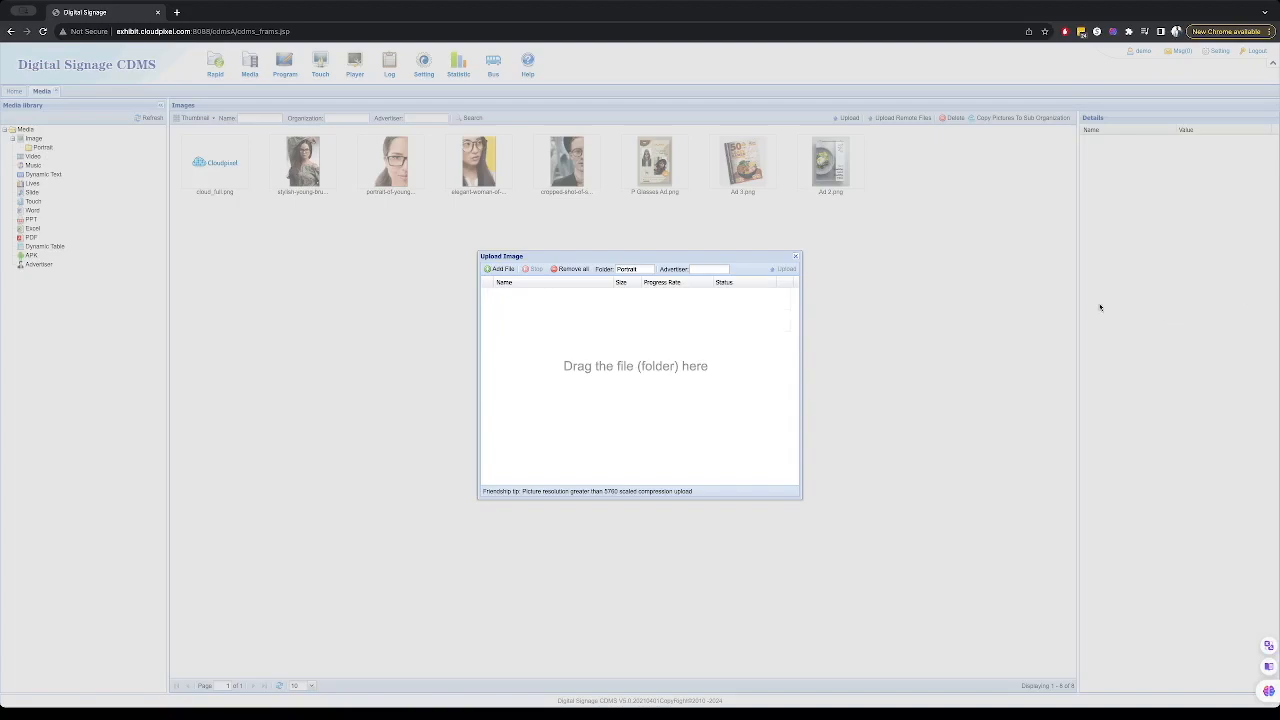
click(795, 256)
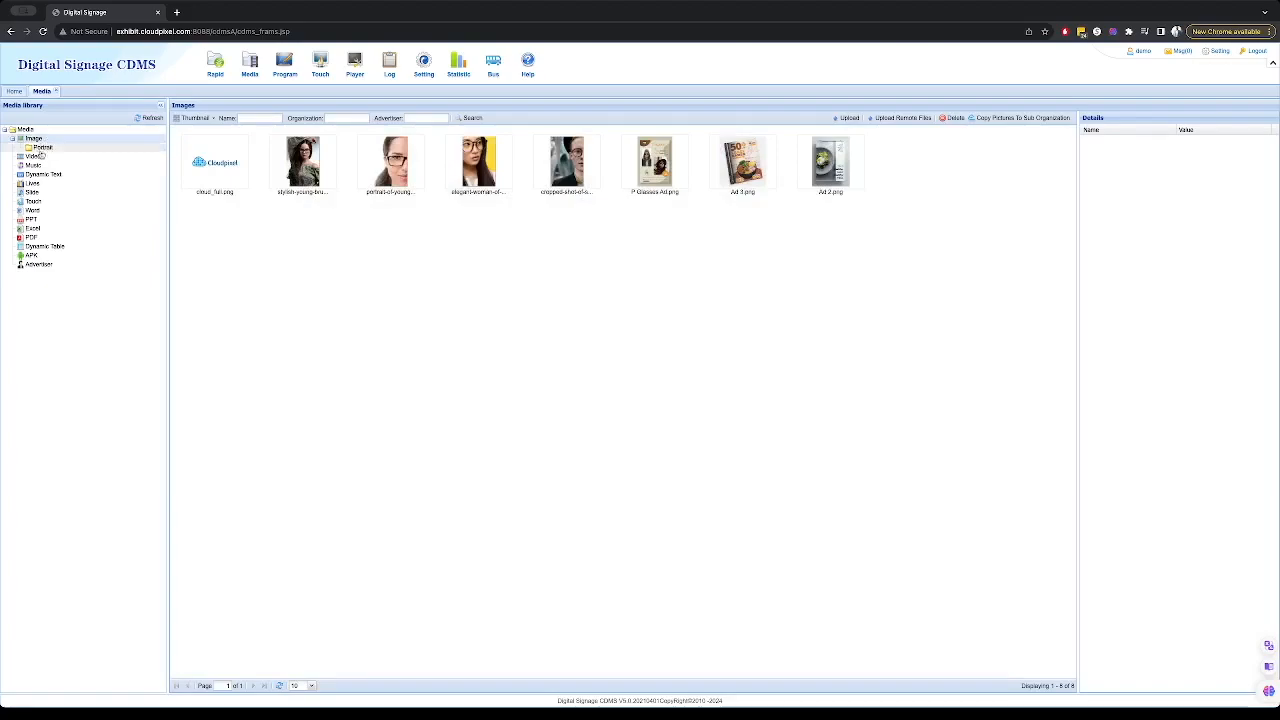
- Create another folder named New under Image
click(34, 139)
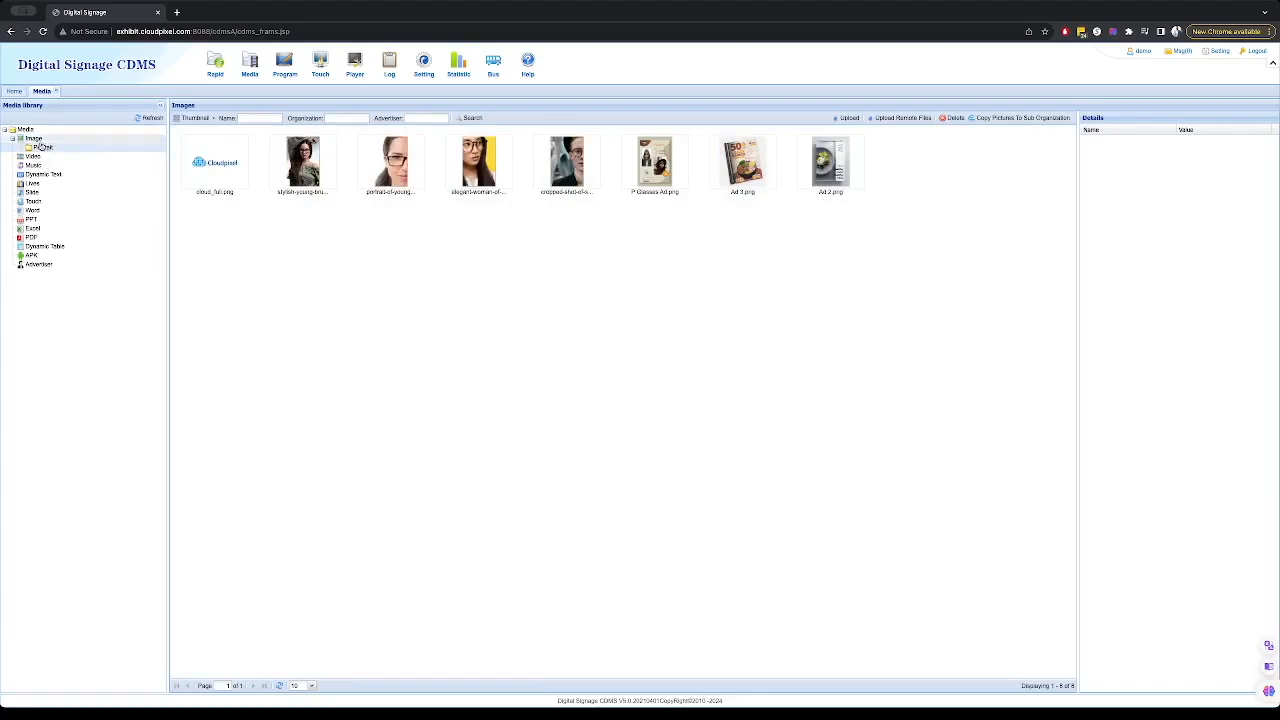
right_click(36, 141)
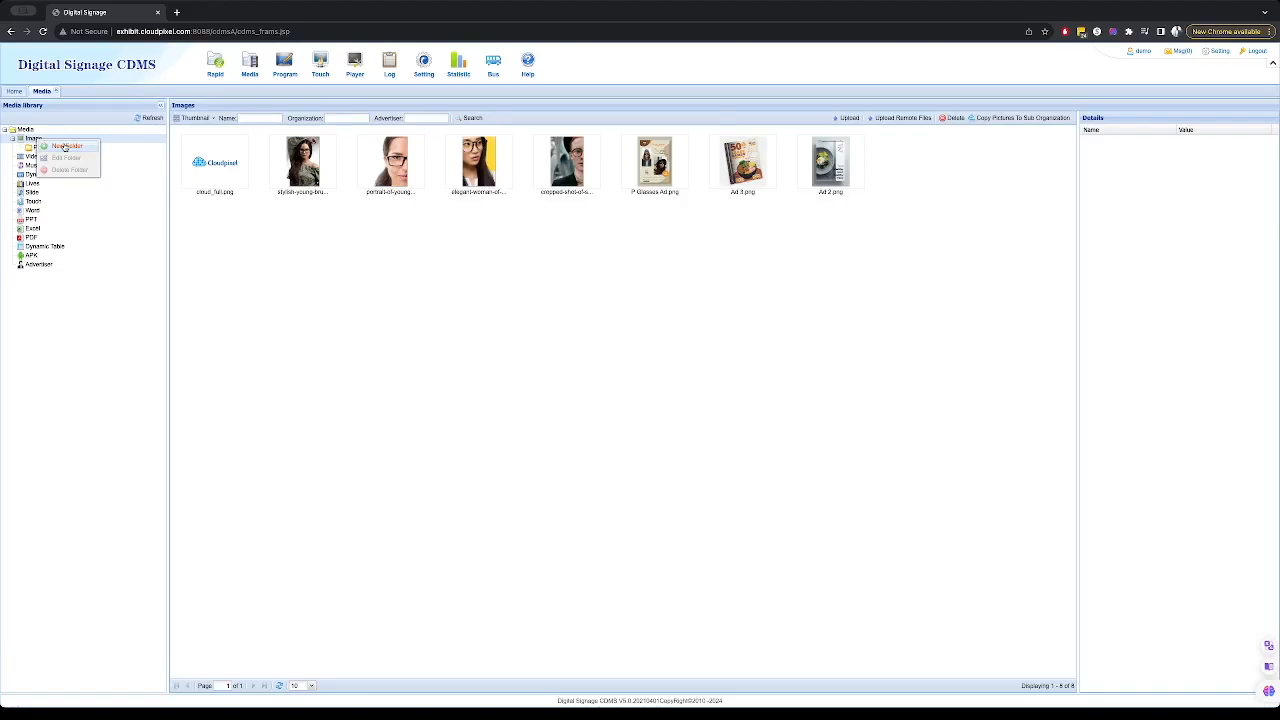
click(55, 145)
text(New)
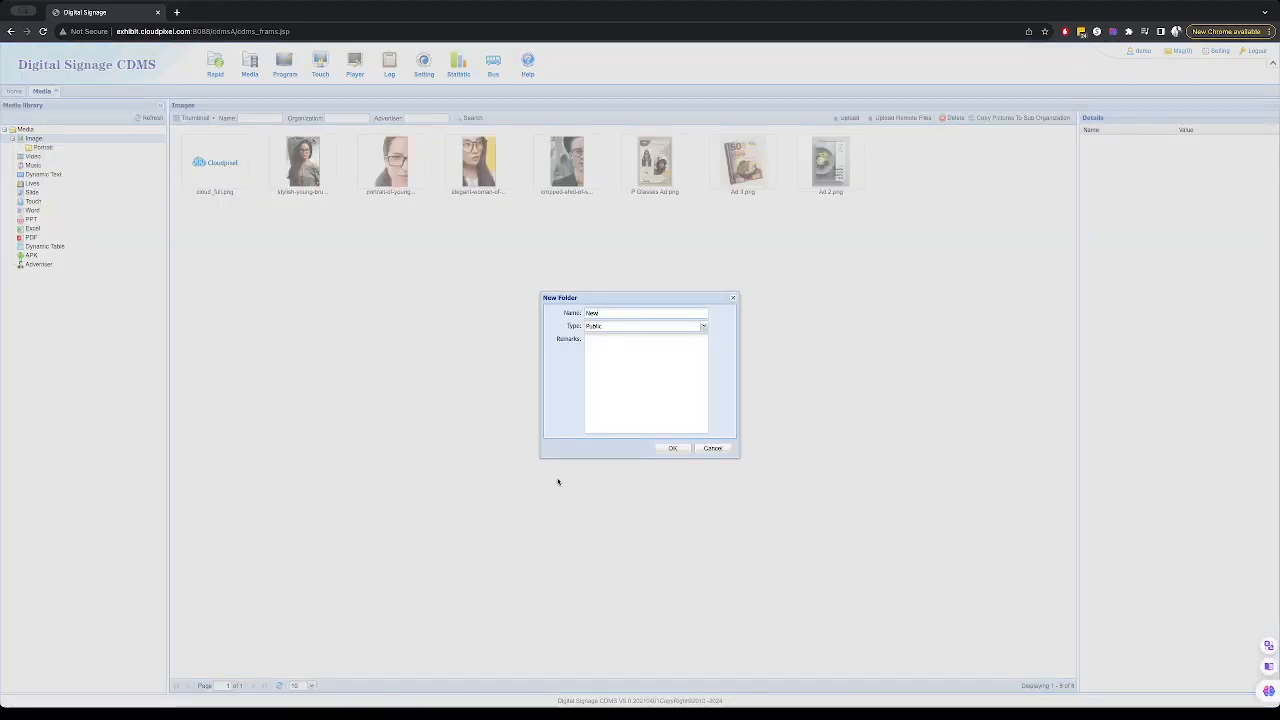
click(672, 448)
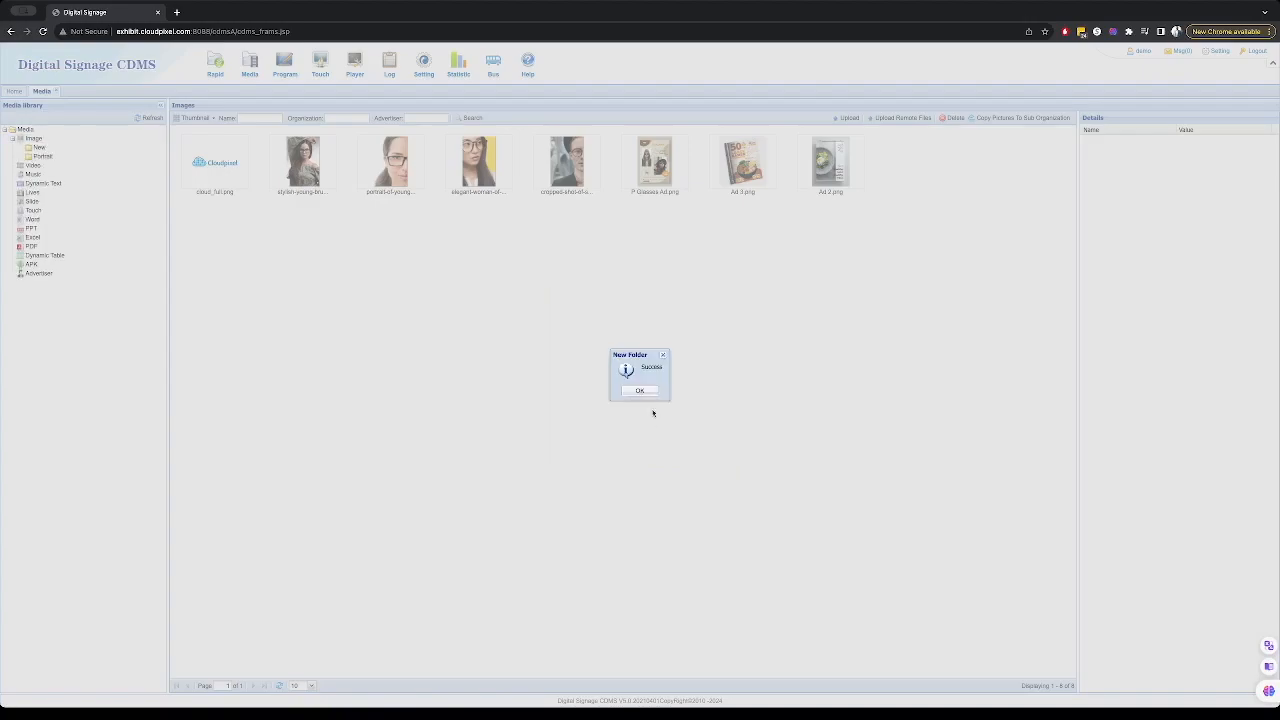
click(642, 391)
- Upload a .mov video file to the Video library
click(58, 149)
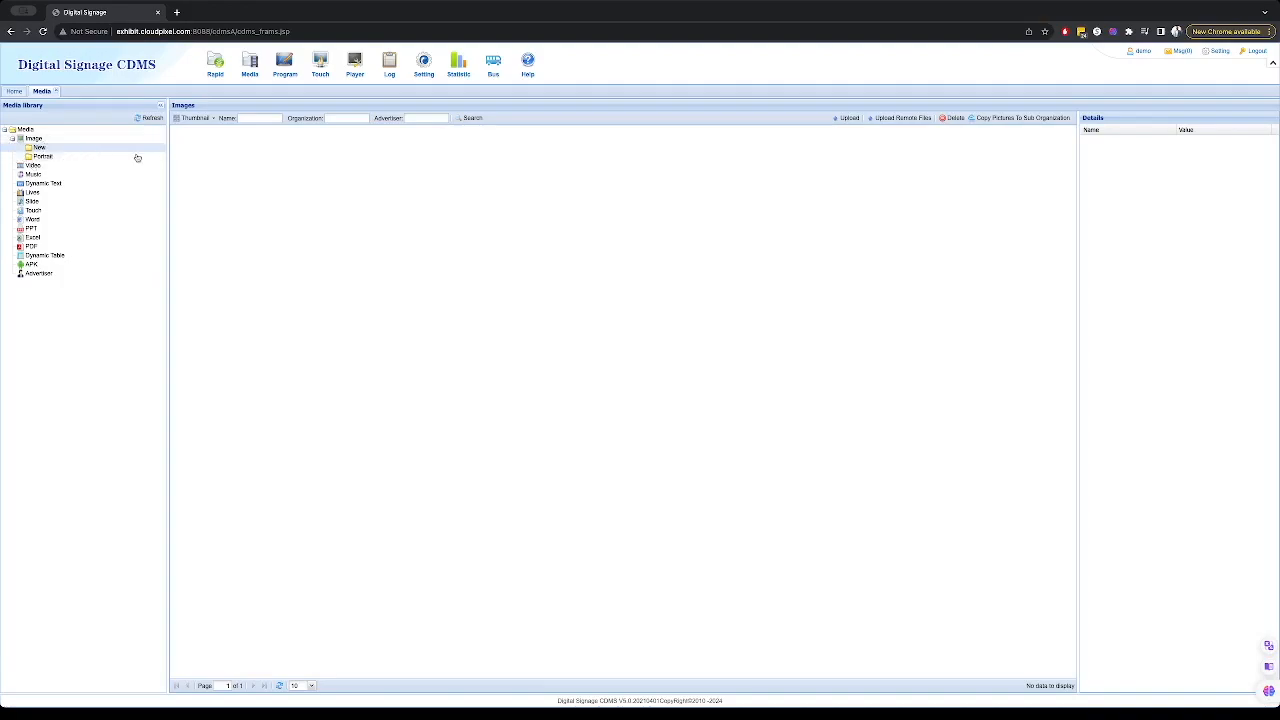
click(42, 156)
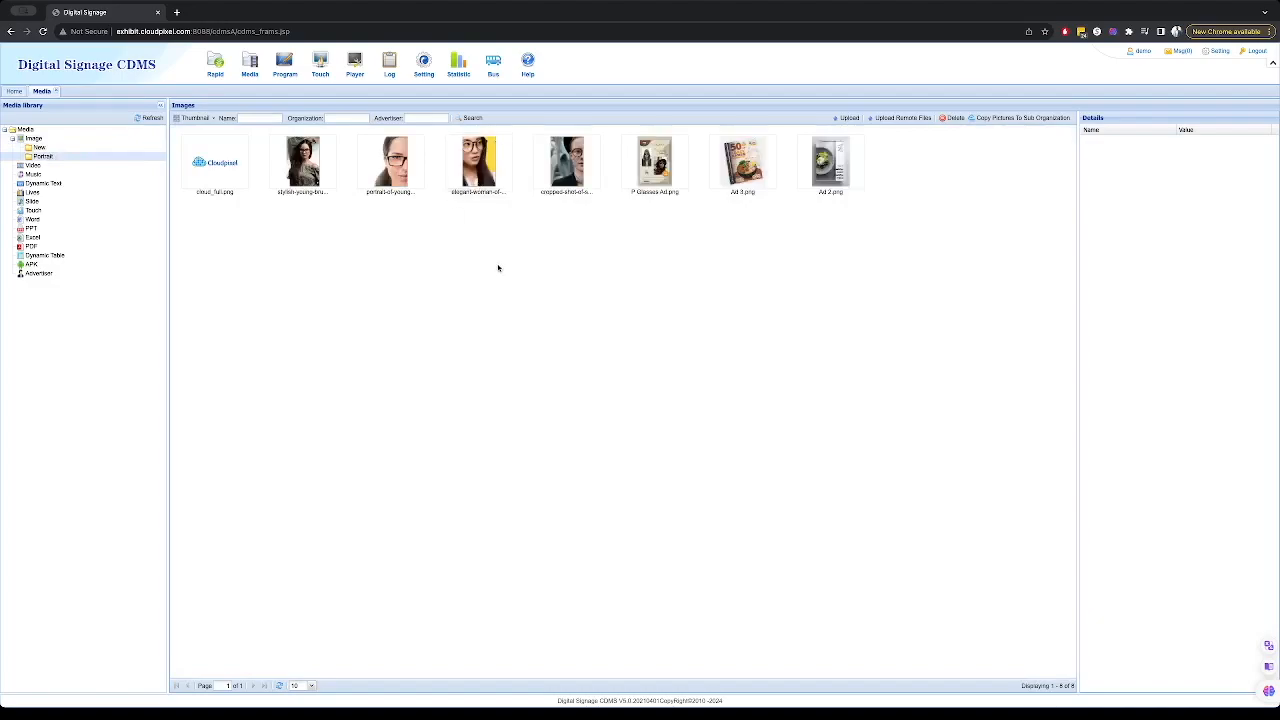
click(33, 166)
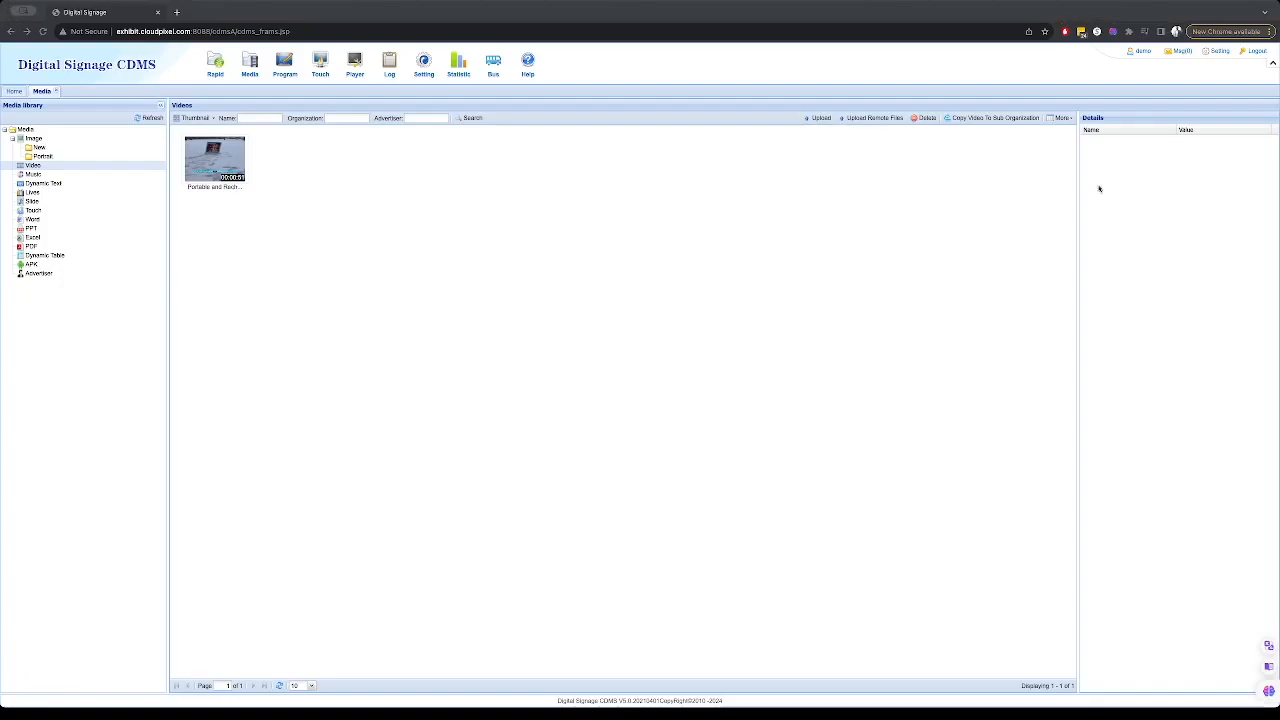
click(817, 118)
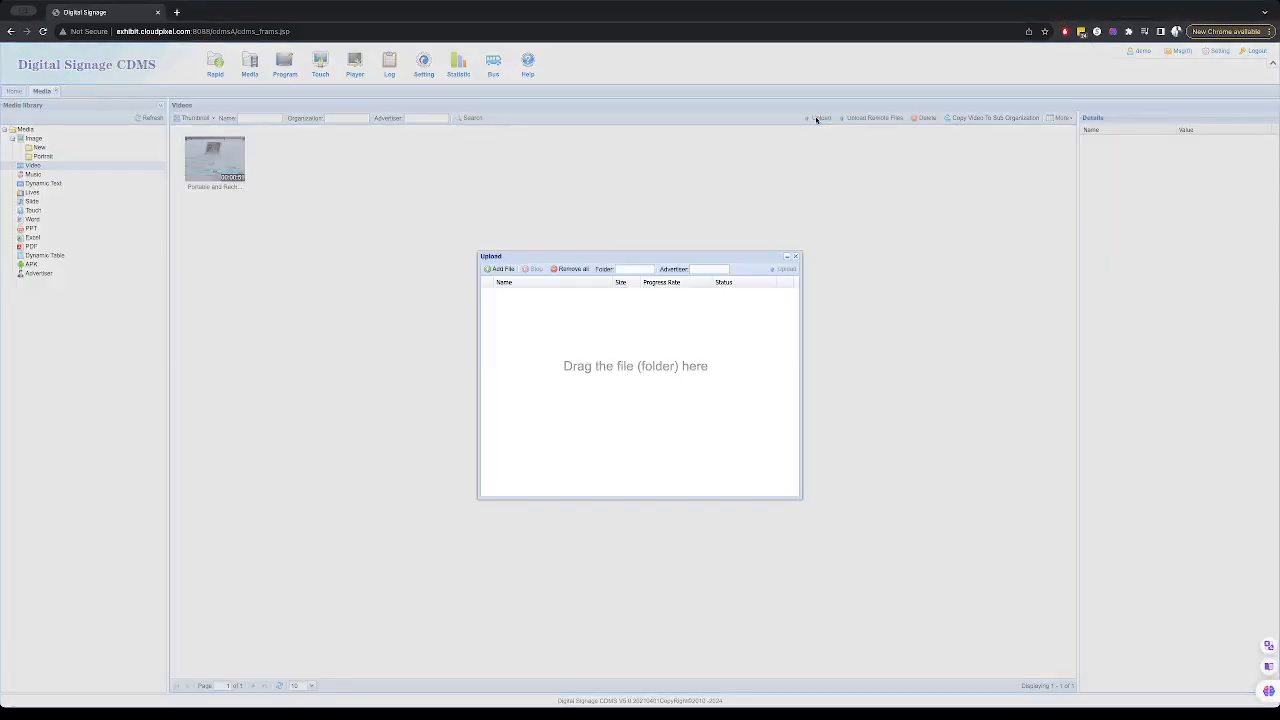
drag(773, 345, 730, 329)
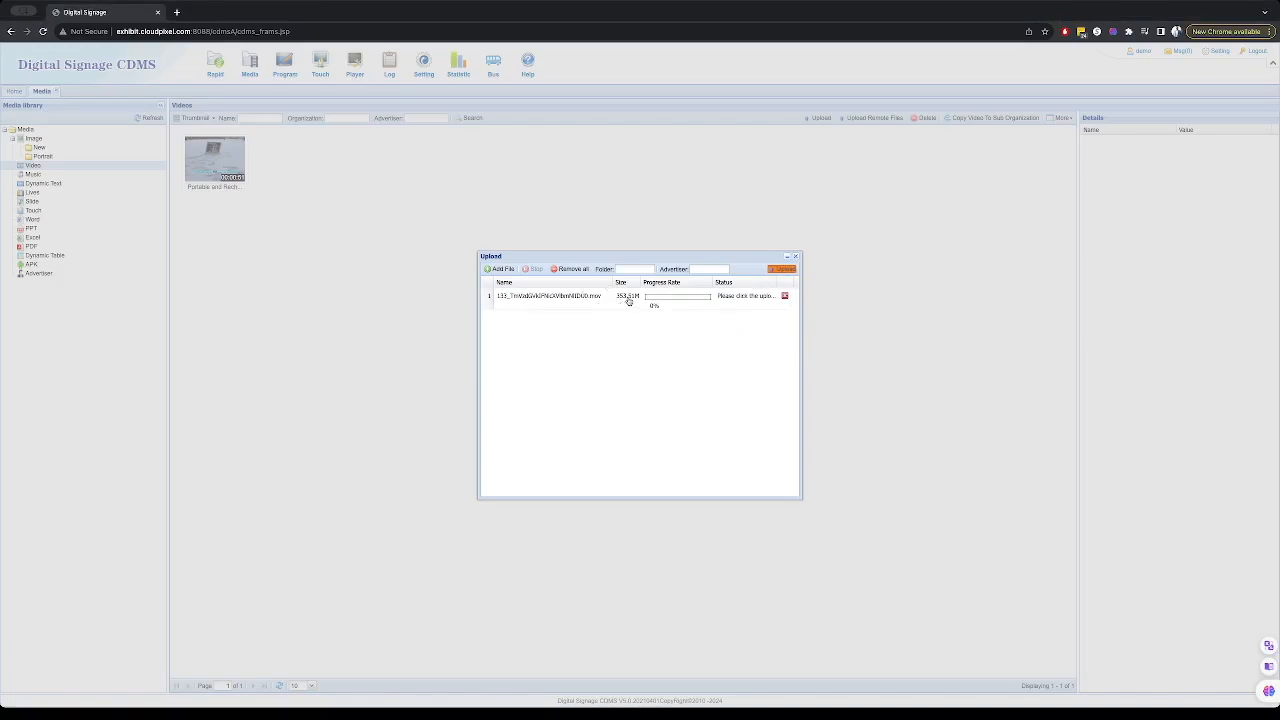
click(779, 270)
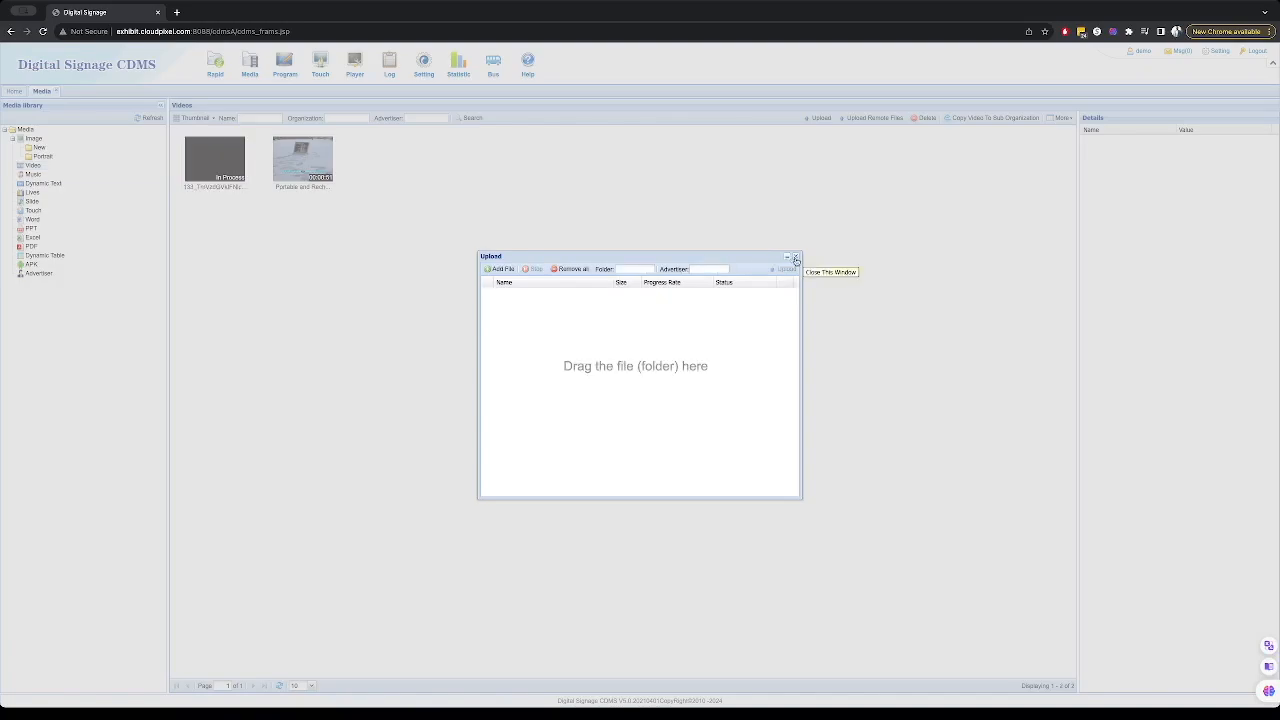
click(796, 260)
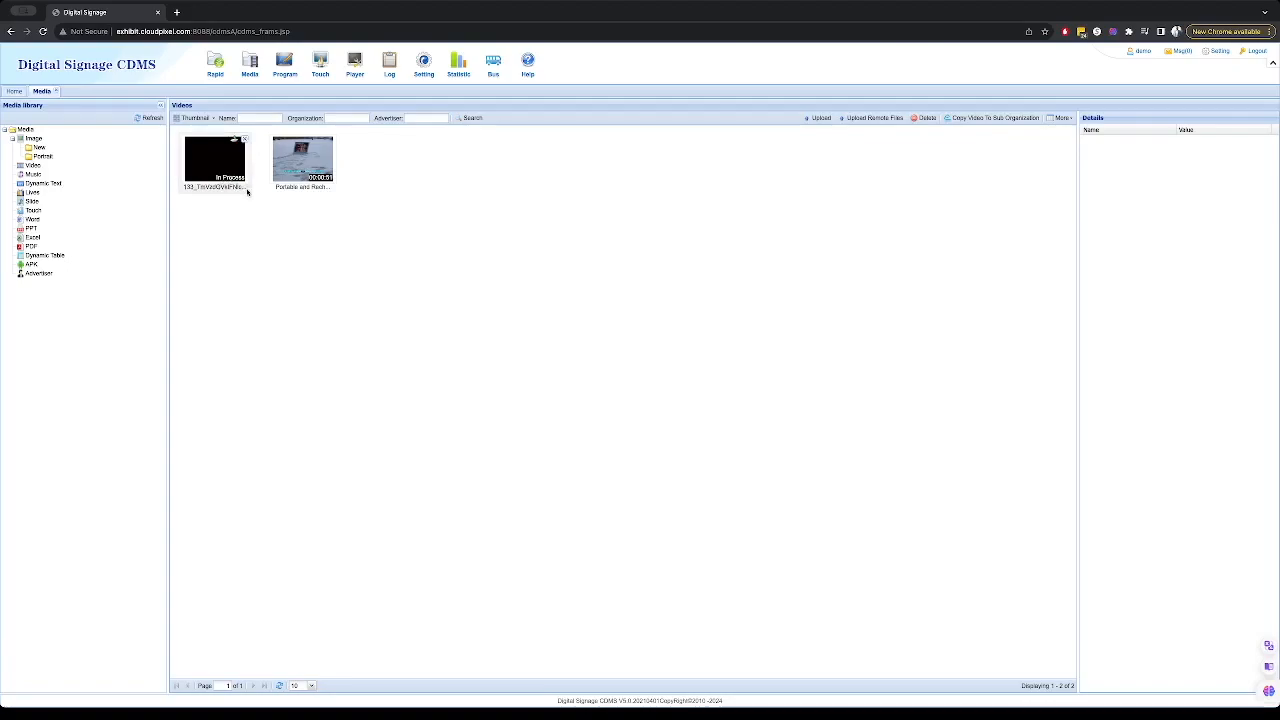
- Upload the Ambient.mp3 audio file to the Music library
click(32, 165)
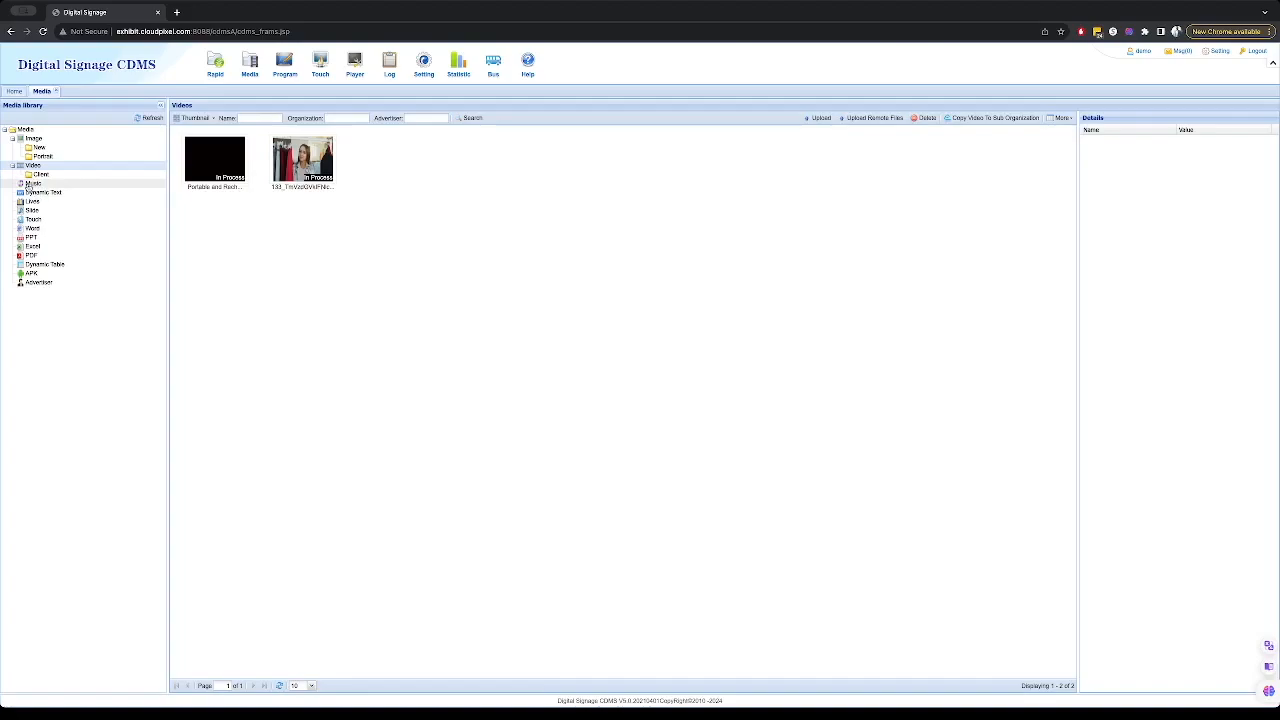
click(31, 184)
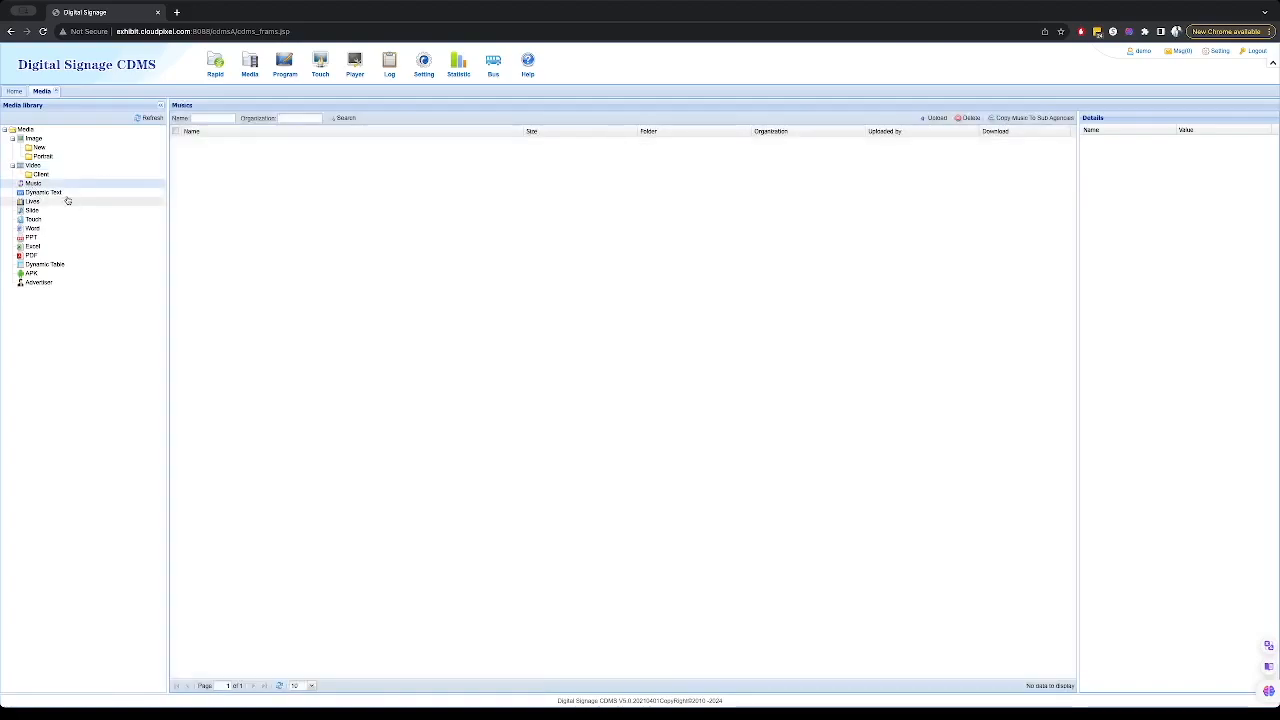
click(32, 201)
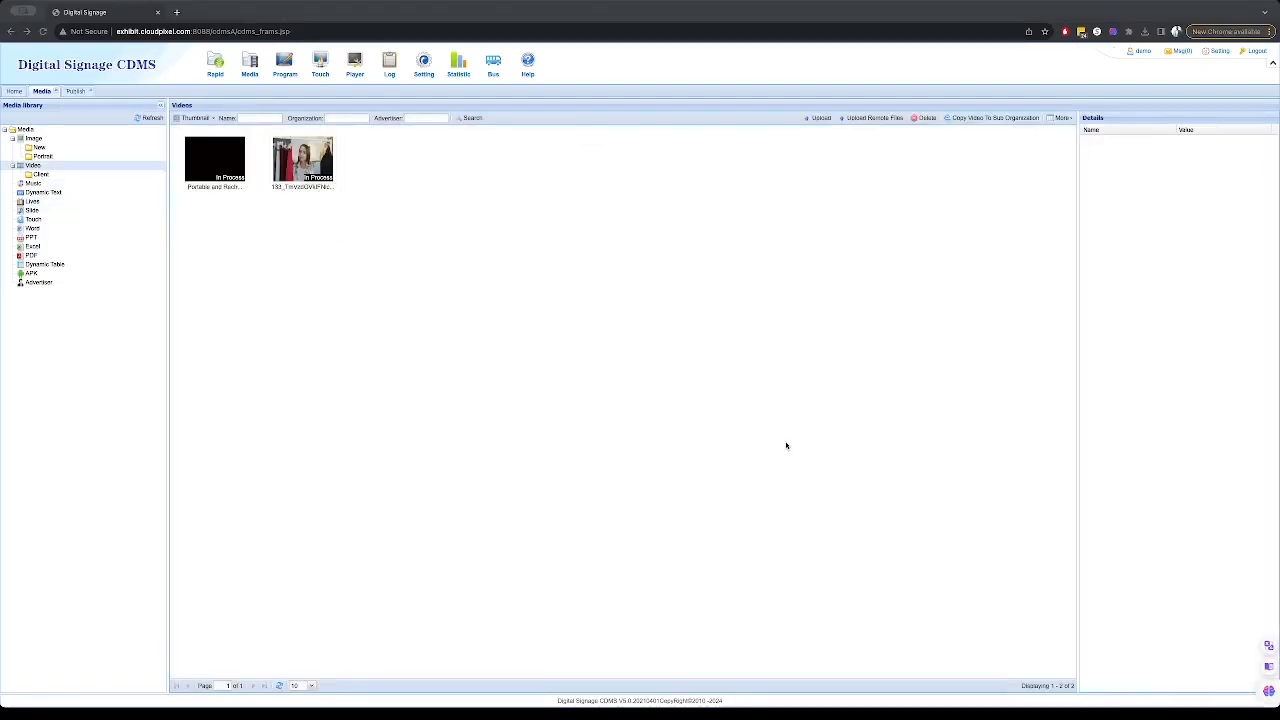
click(33, 183)
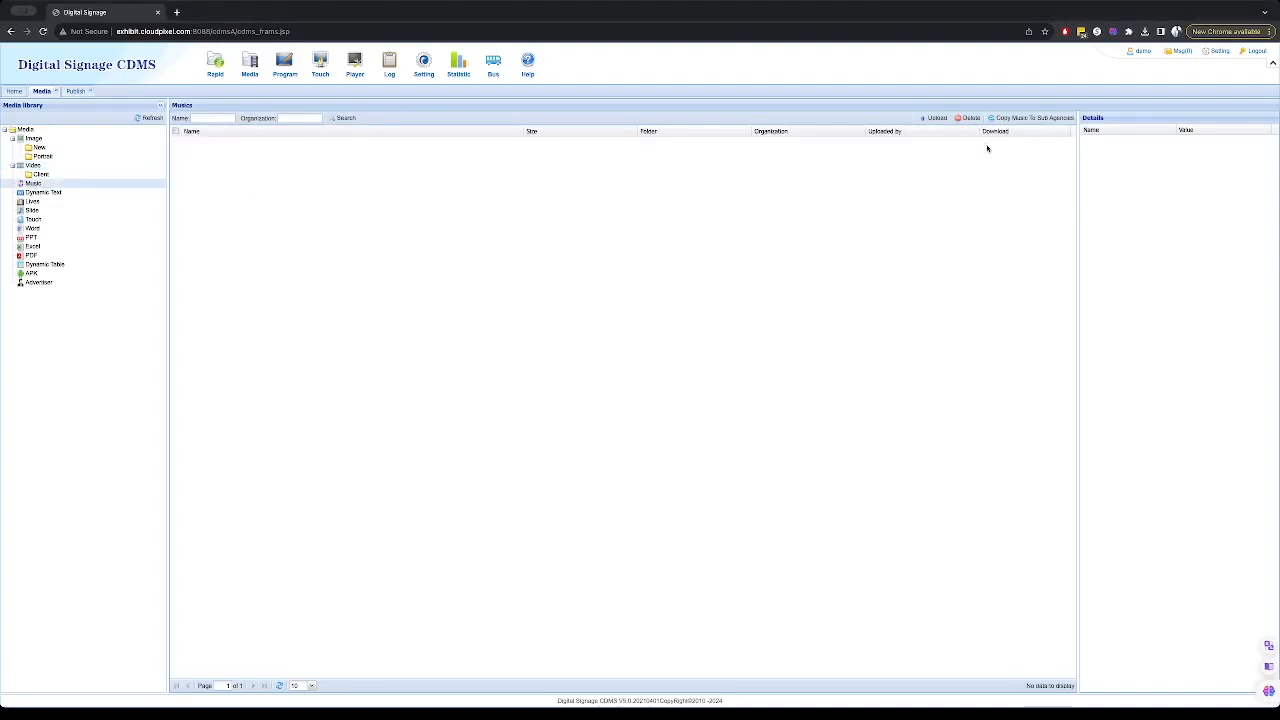
click(937, 119)
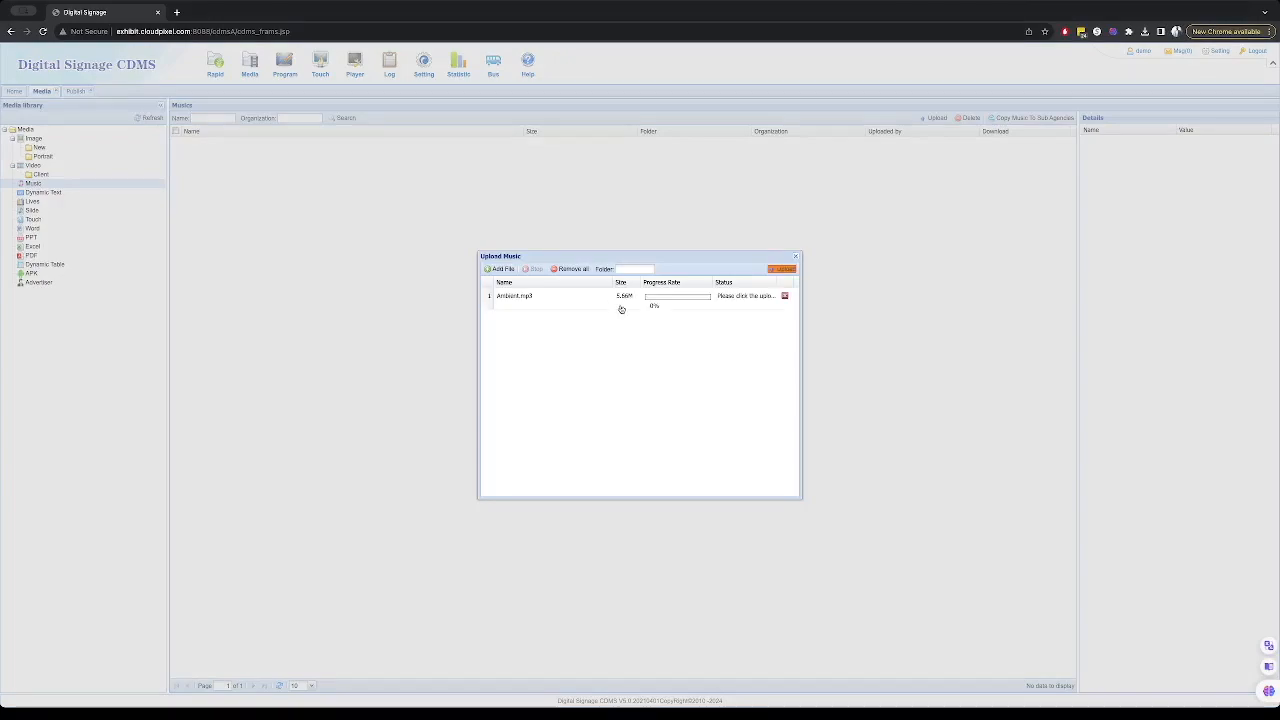
click(781, 269)
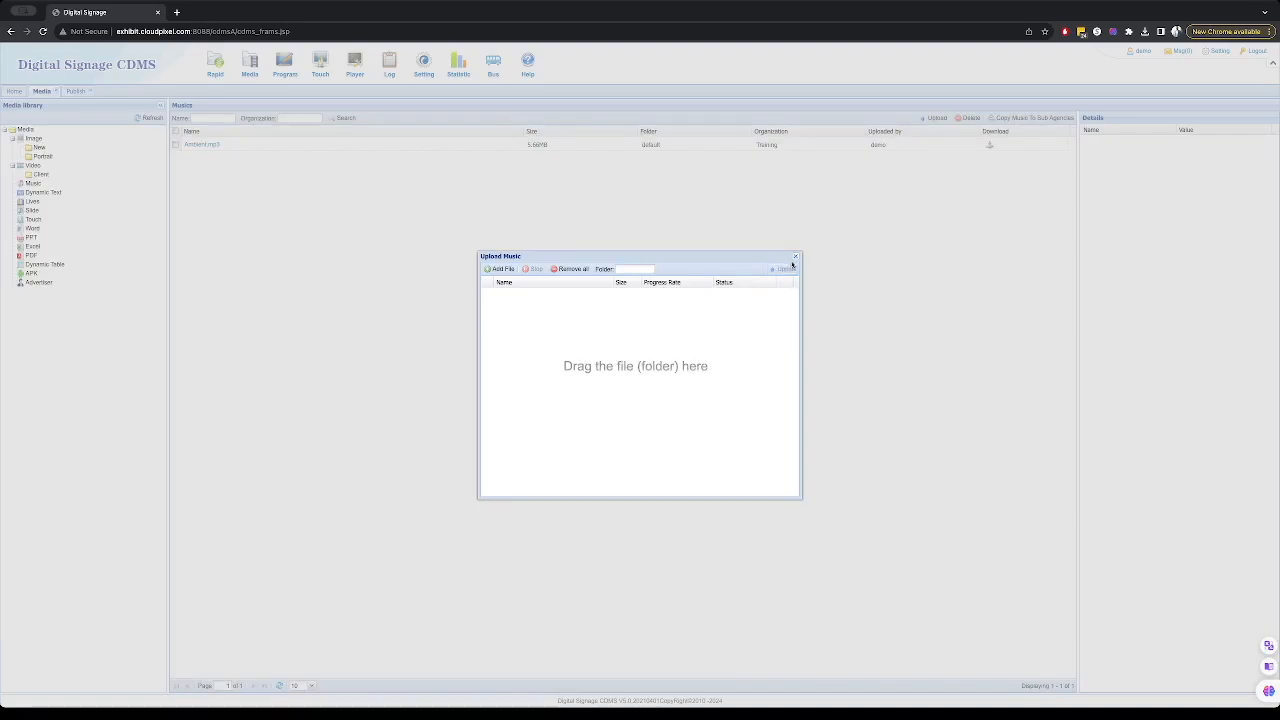
click(795, 256)
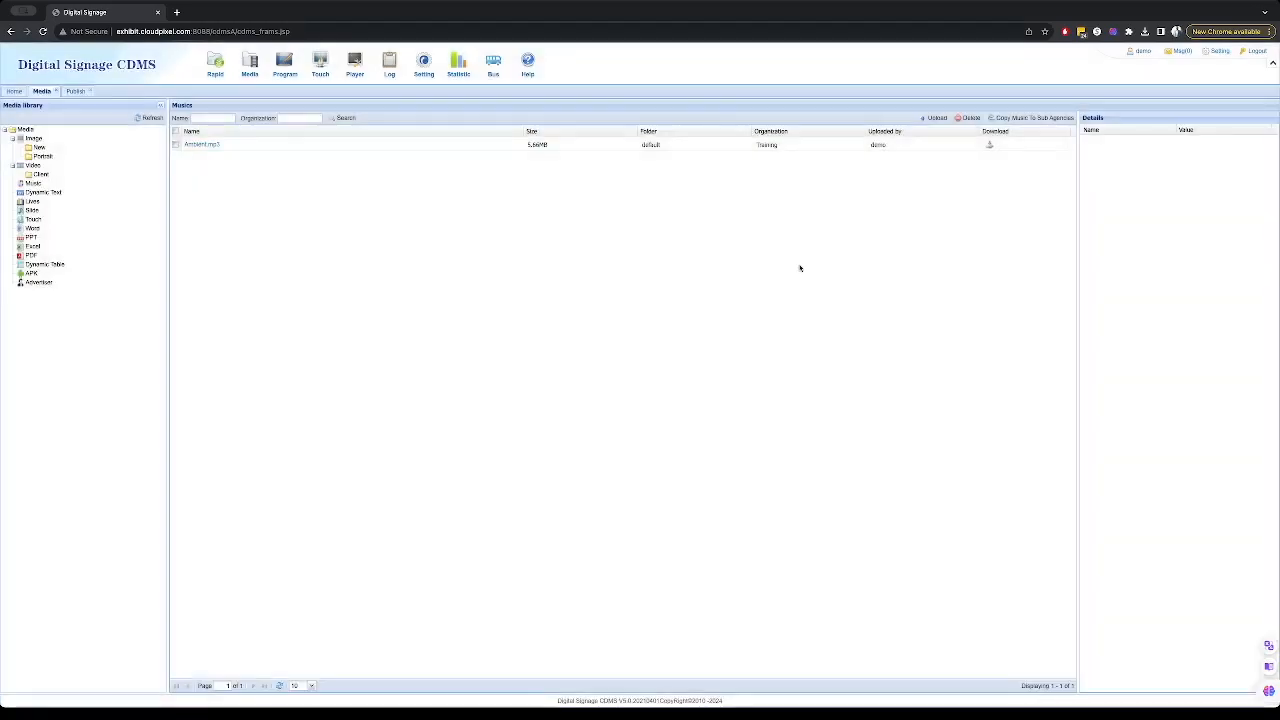
- Play a preview of the Ambient.mp3 track, then pause and close it
click(197, 145)
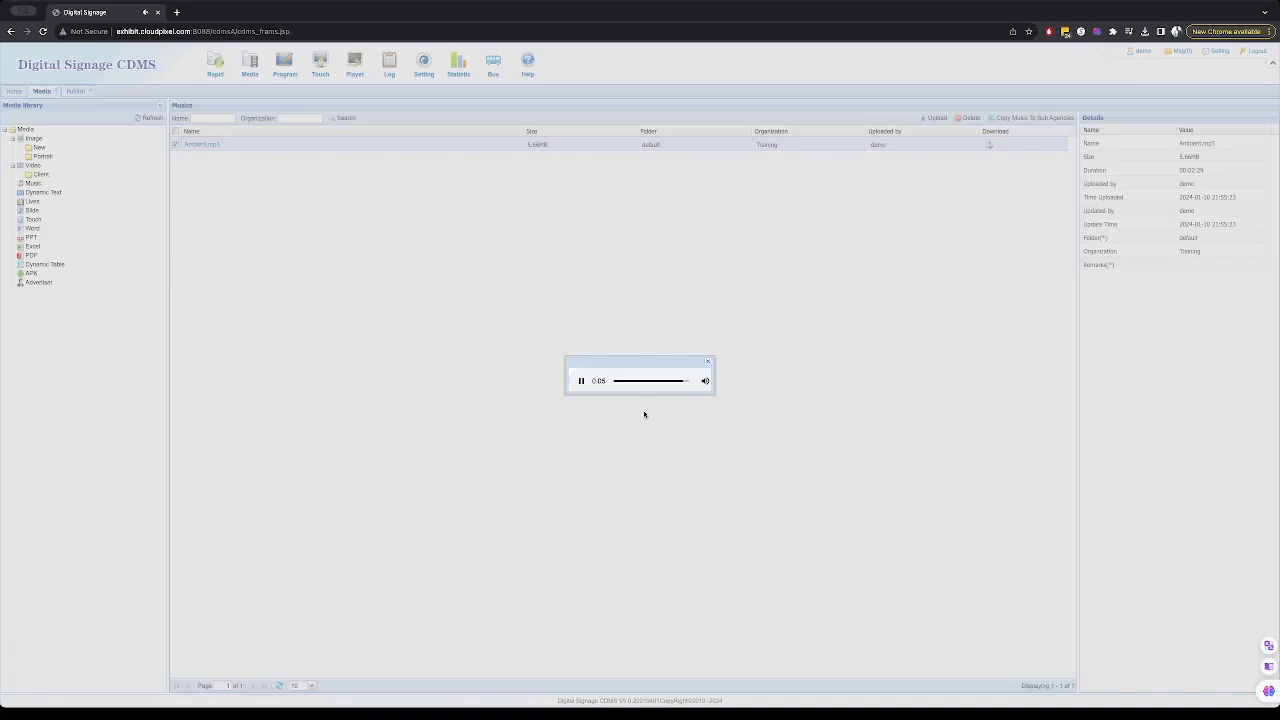
click(581, 381)
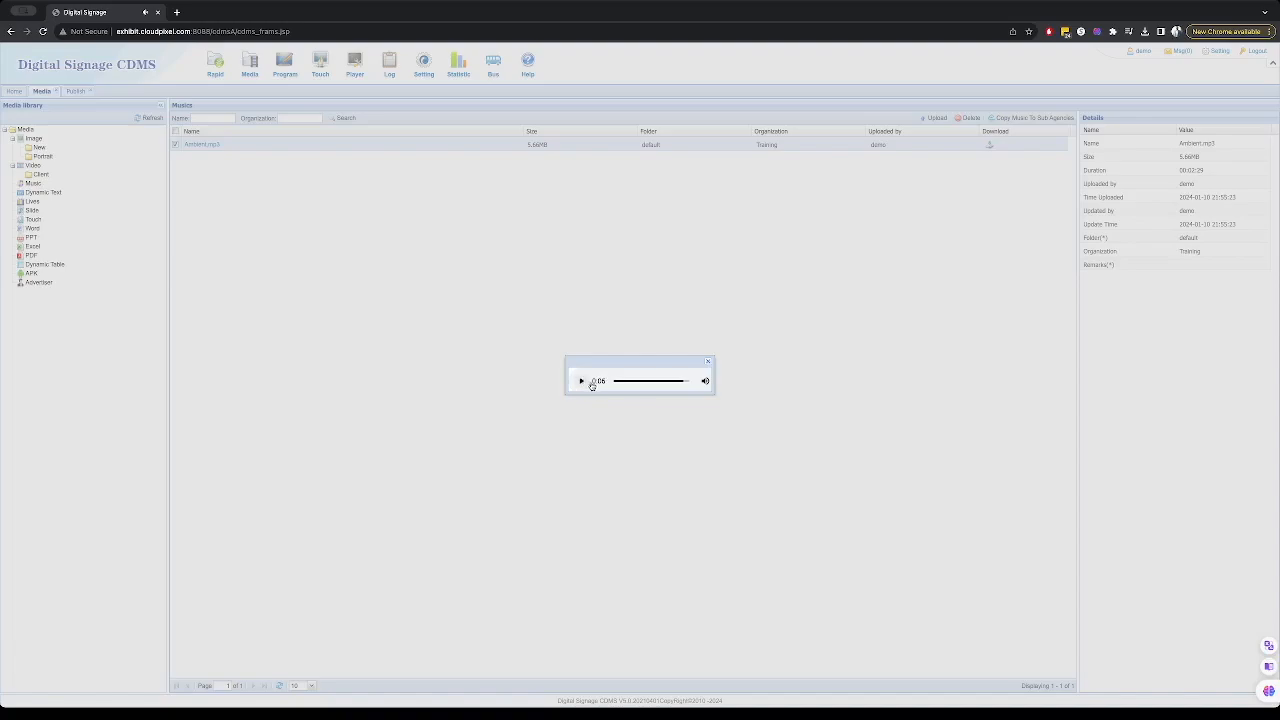
click(706, 363)
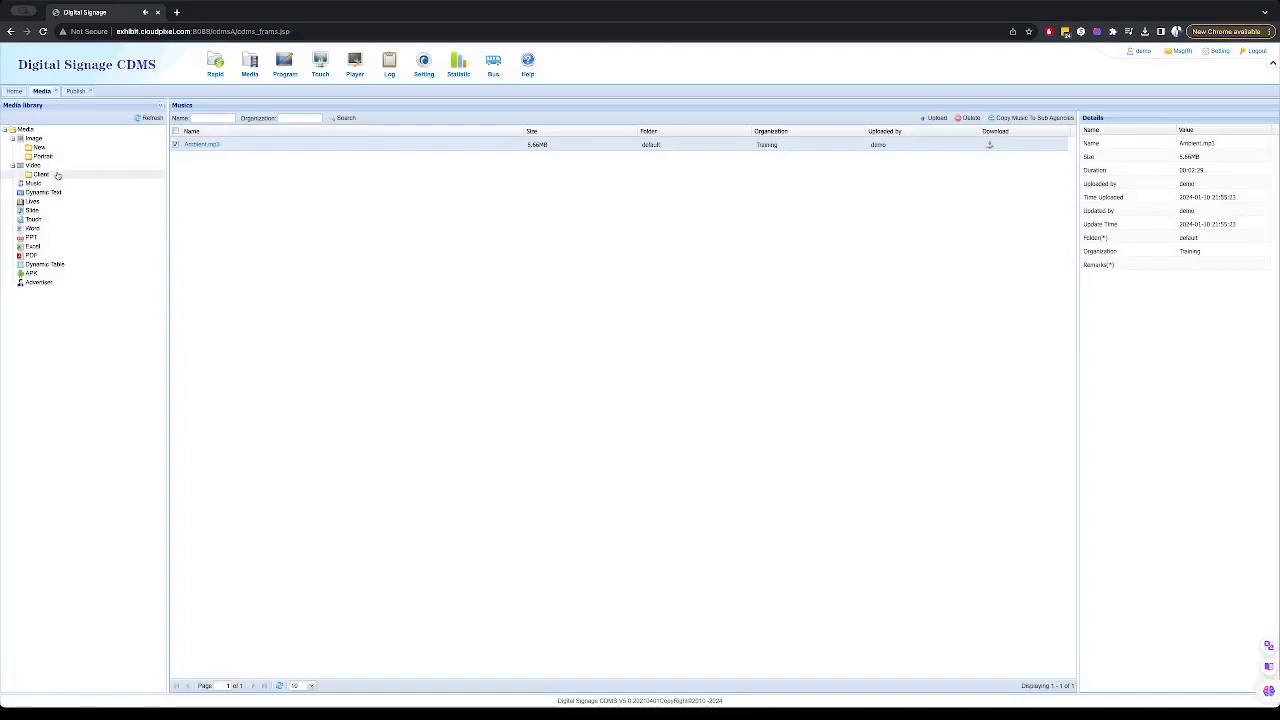
- Preview the video stored in the Video library's Client folder
click(41, 176)
double_click(213, 160)
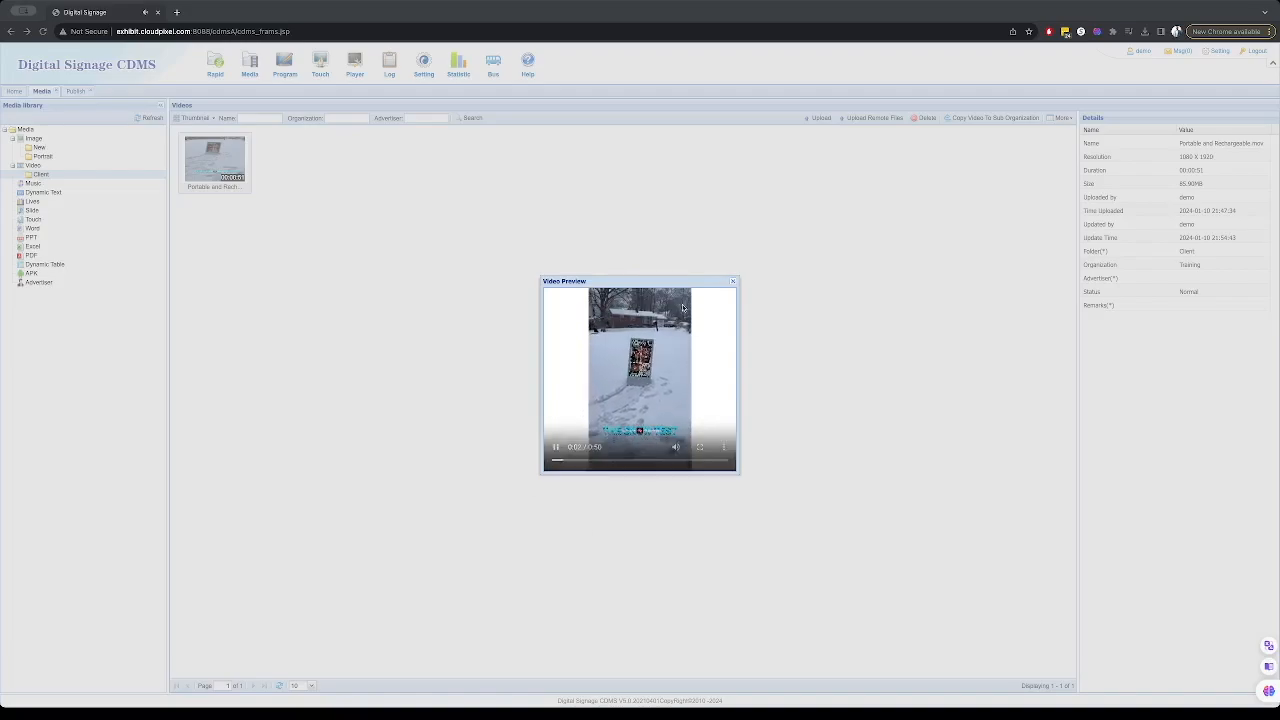
click(733, 284)
- Preview the stylish young brunette image in the Portrait folder
click(42, 156)
double_click(292, 162)
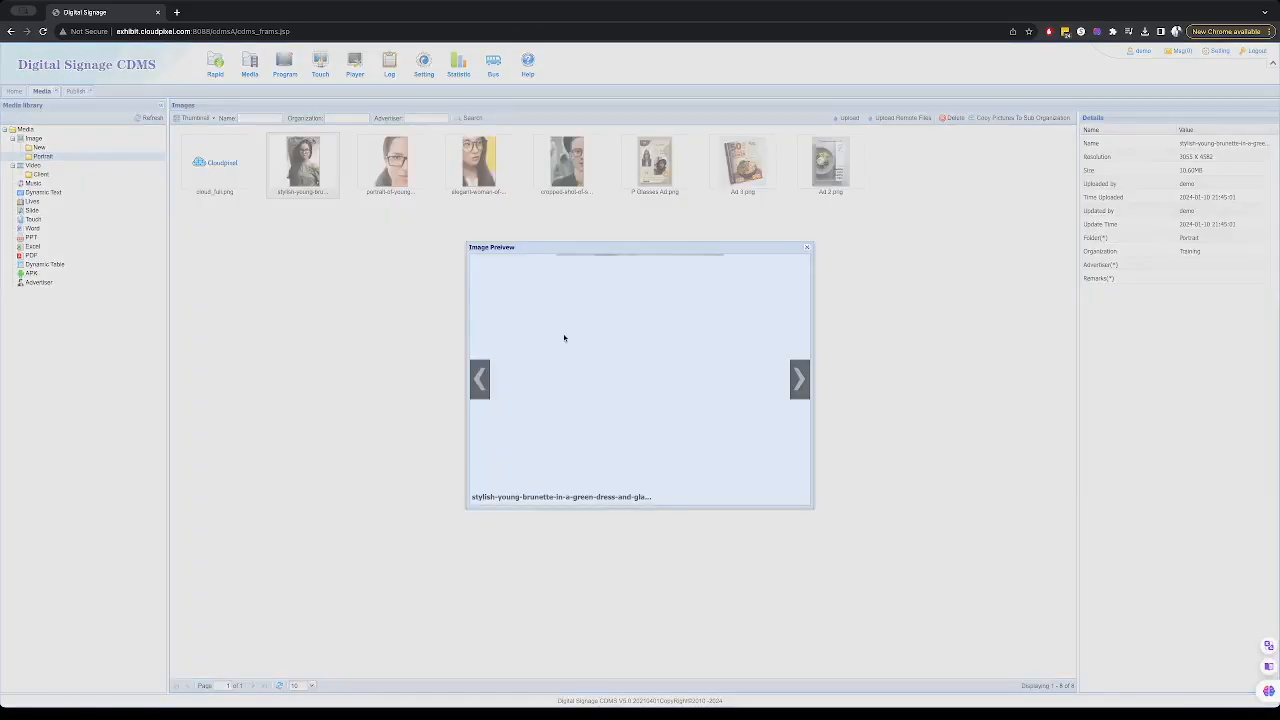
click(807, 248)
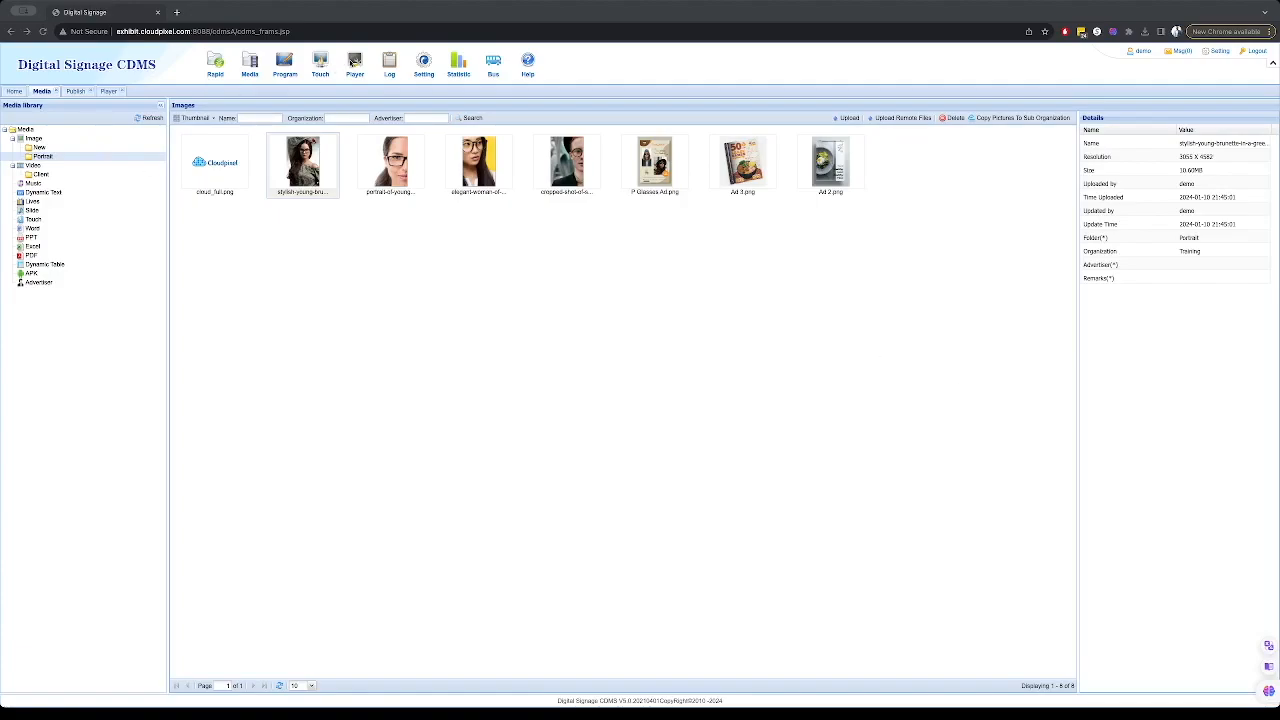
- Open the Player list and open the Rechargeable player for editing
click(355, 62)
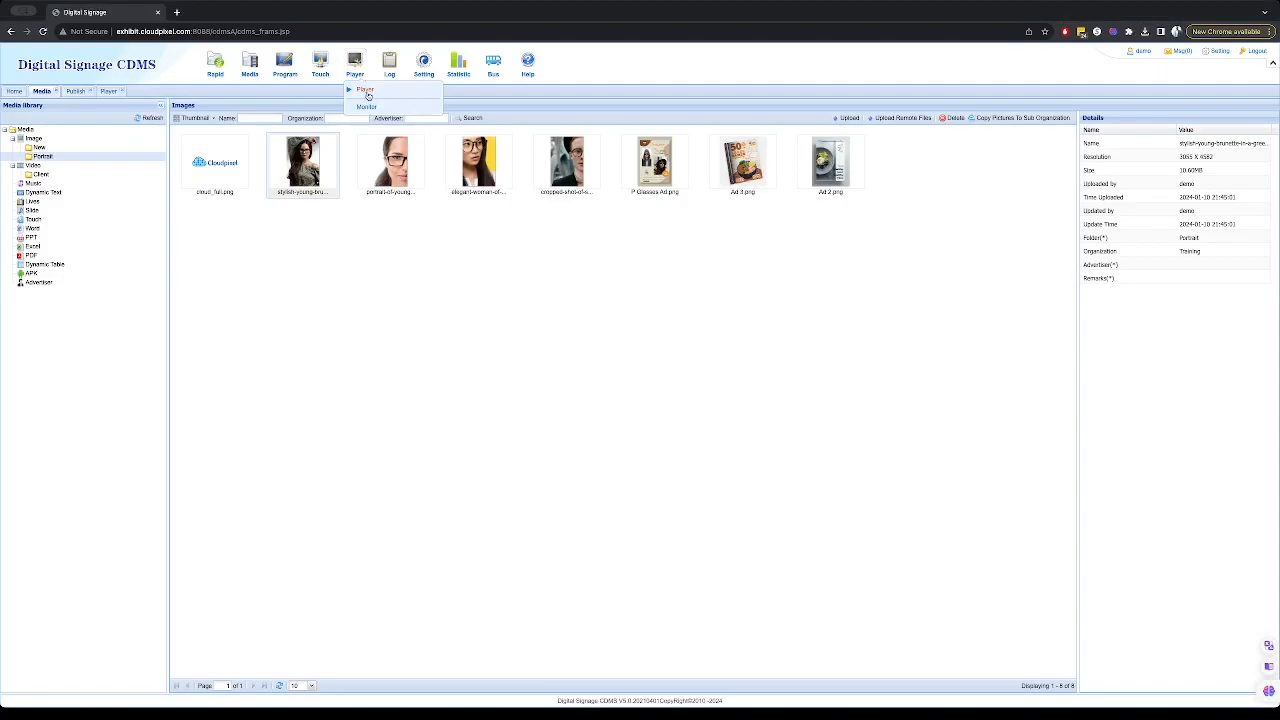
click(366, 91)
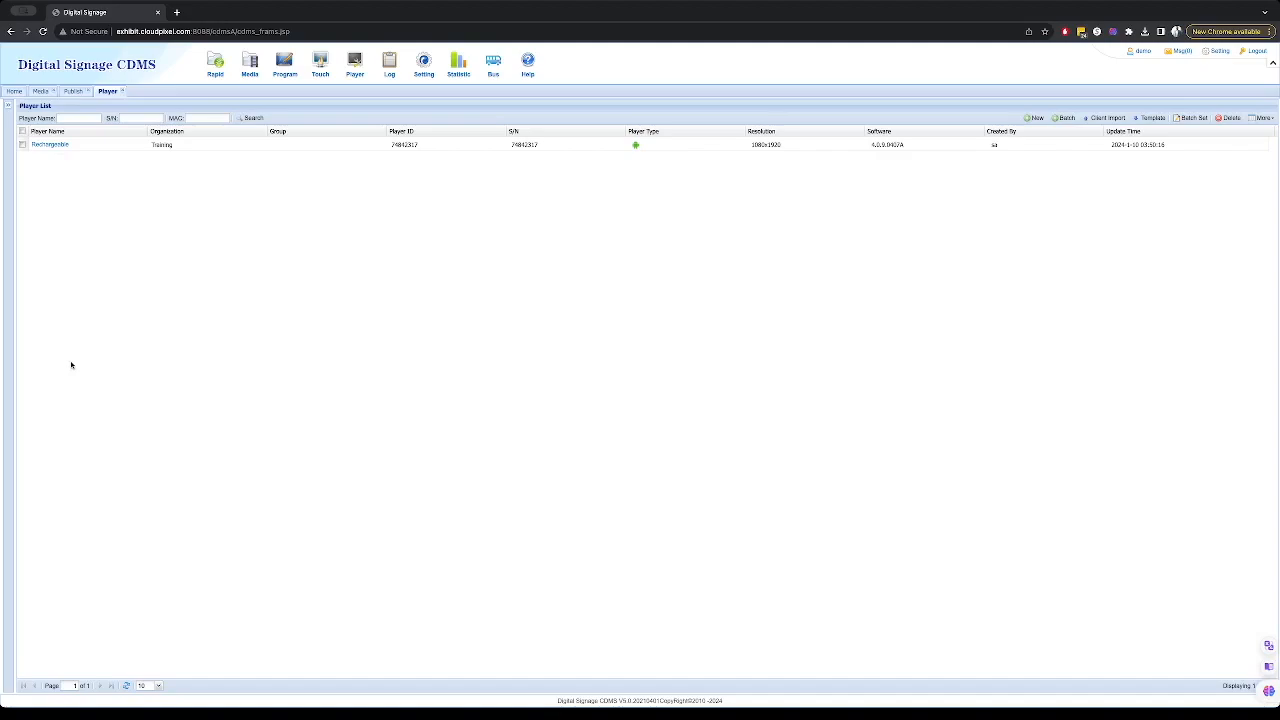
click(44, 146)
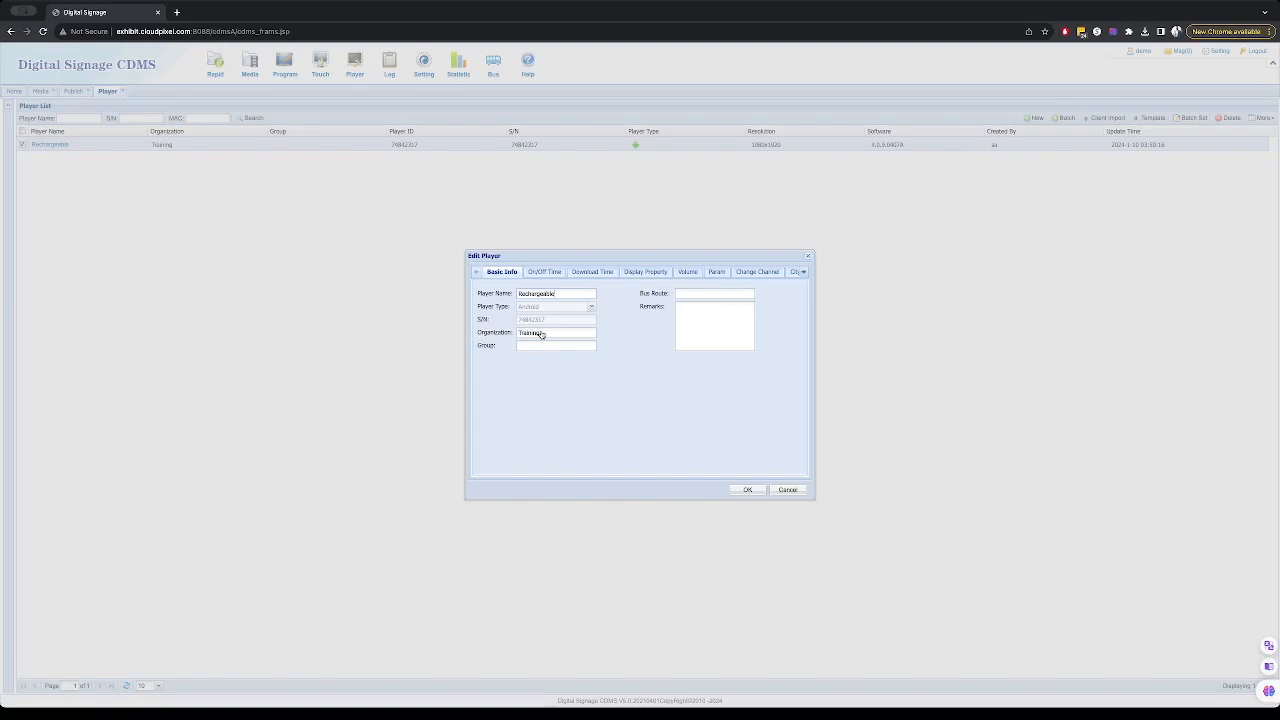
- Activate the player's daily on/off timer and set the first schedule's on time and an off time of 23:59
click(540, 334)
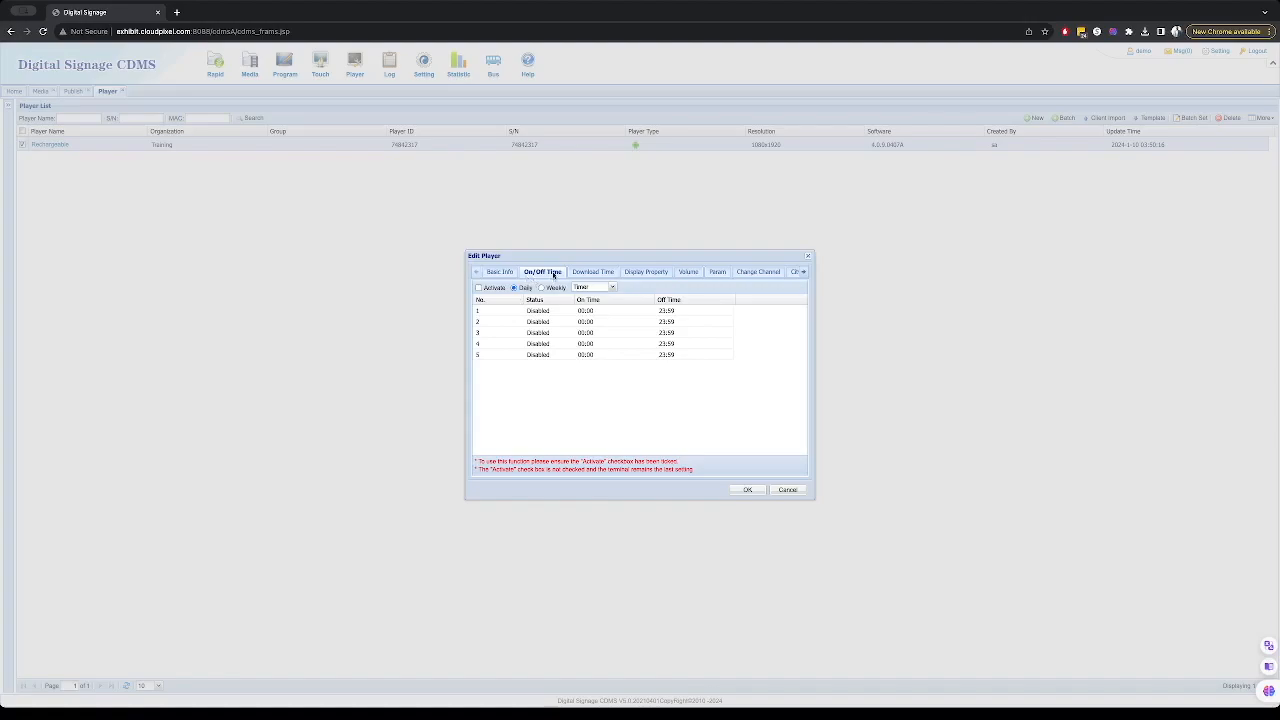
click(478, 288)
click(596, 314)
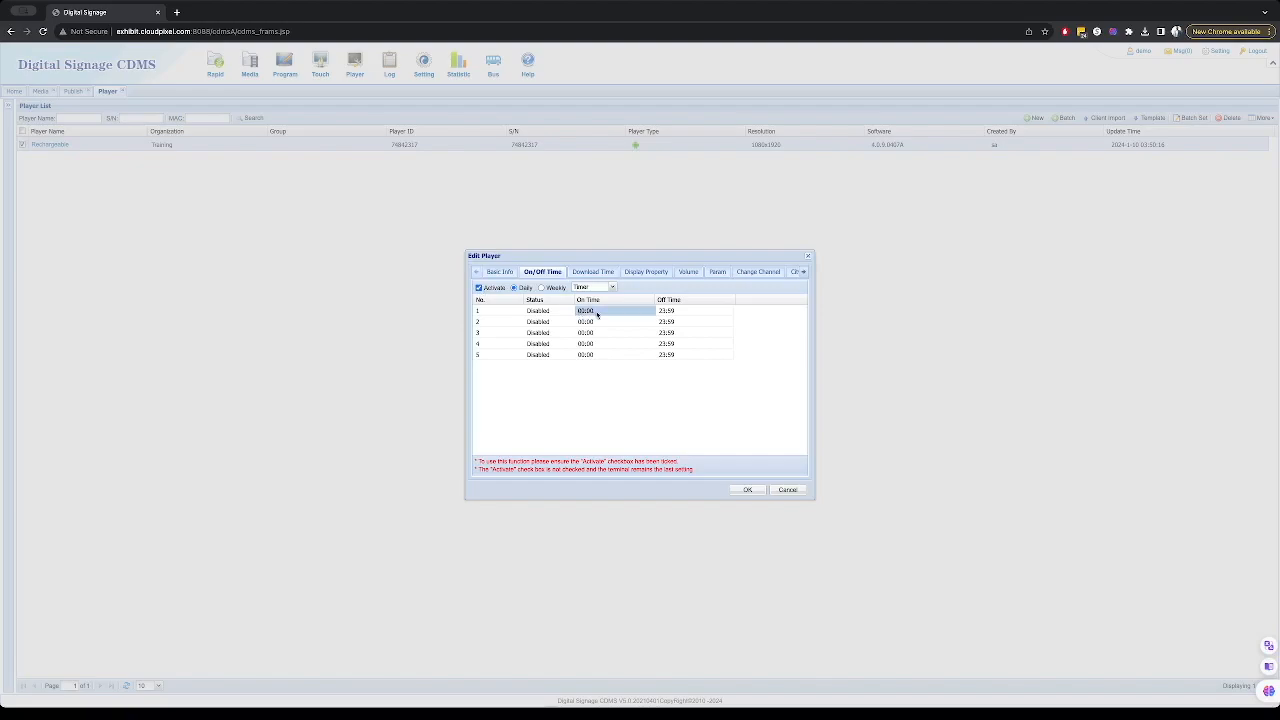
click(539, 313)
click(536, 313)
click(531, 322)
click(594, 313)
click(594, 314)
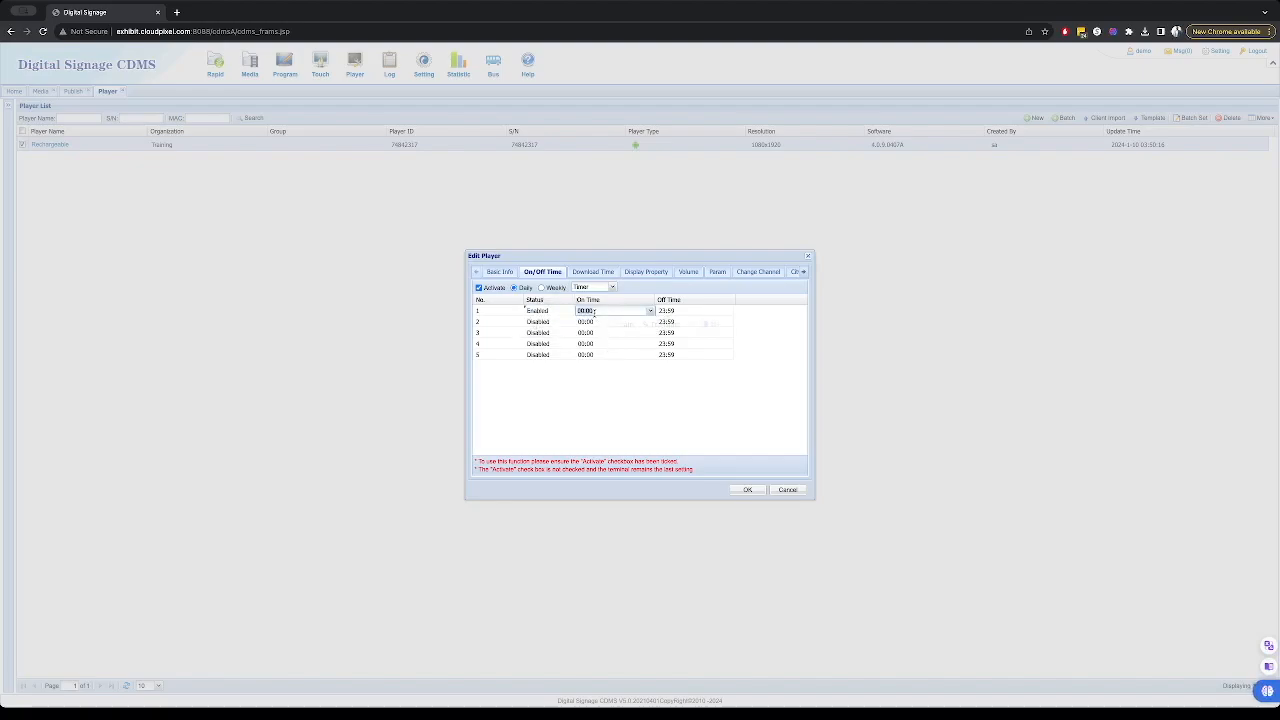
click(650, 311)
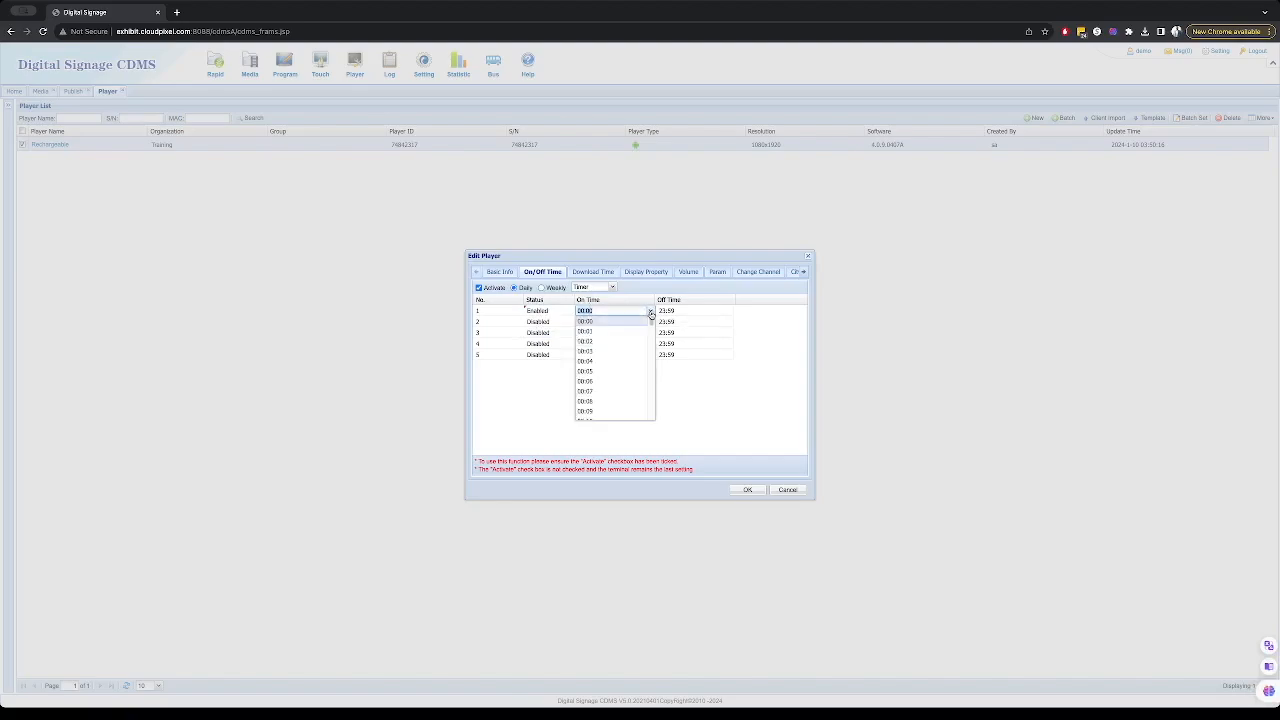
scroll(641, 345, down, 5)
scroll(641, 345, down, 4)
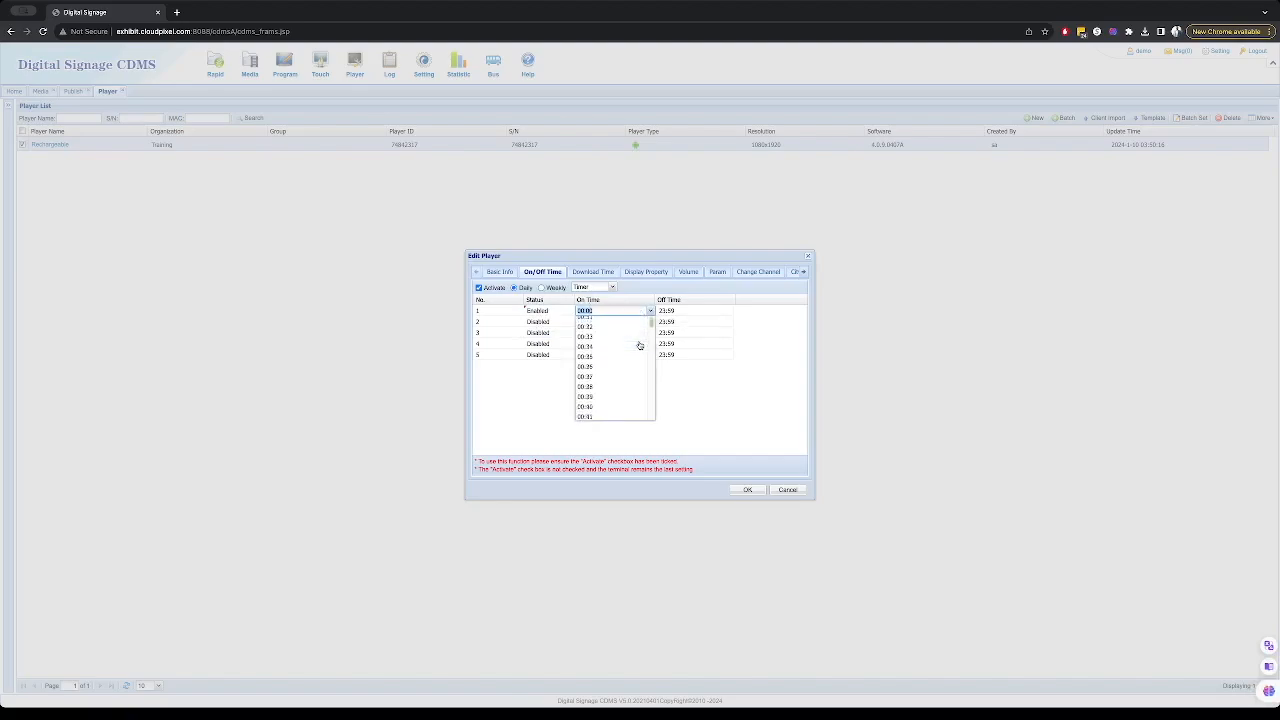
drag(651, 323, 651, 354)
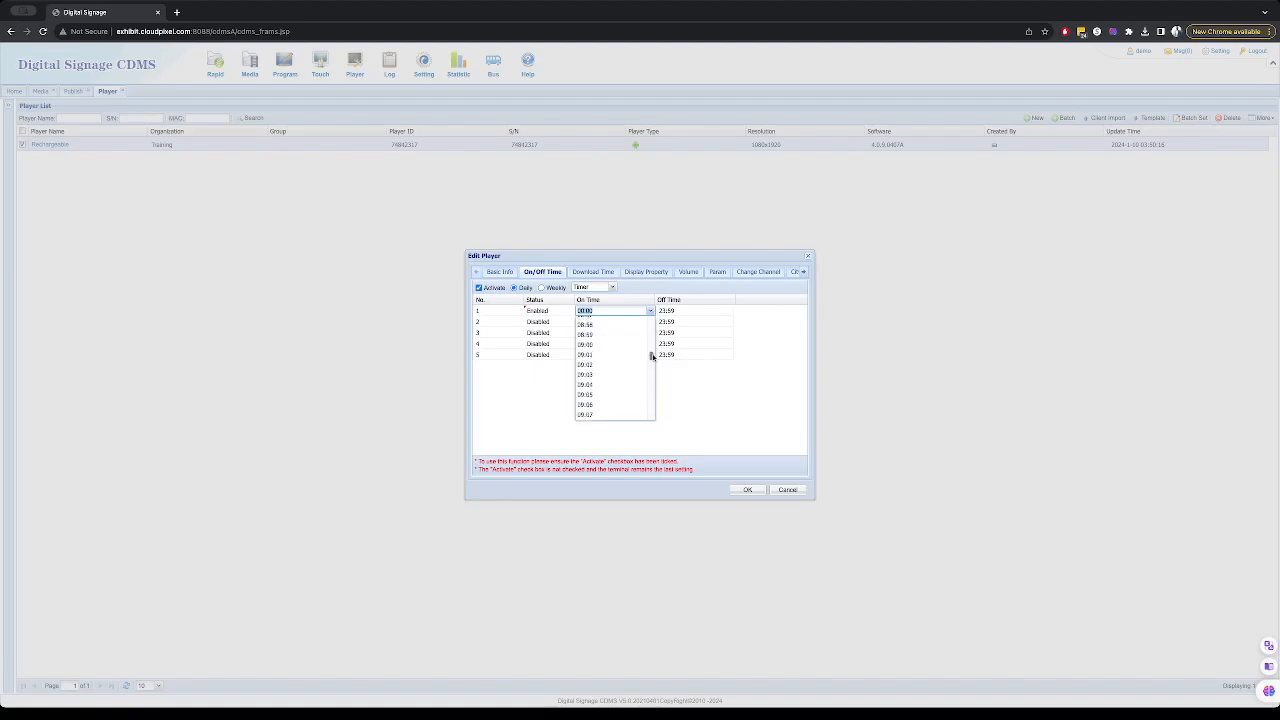
click(619, 353)
click(673, 311)
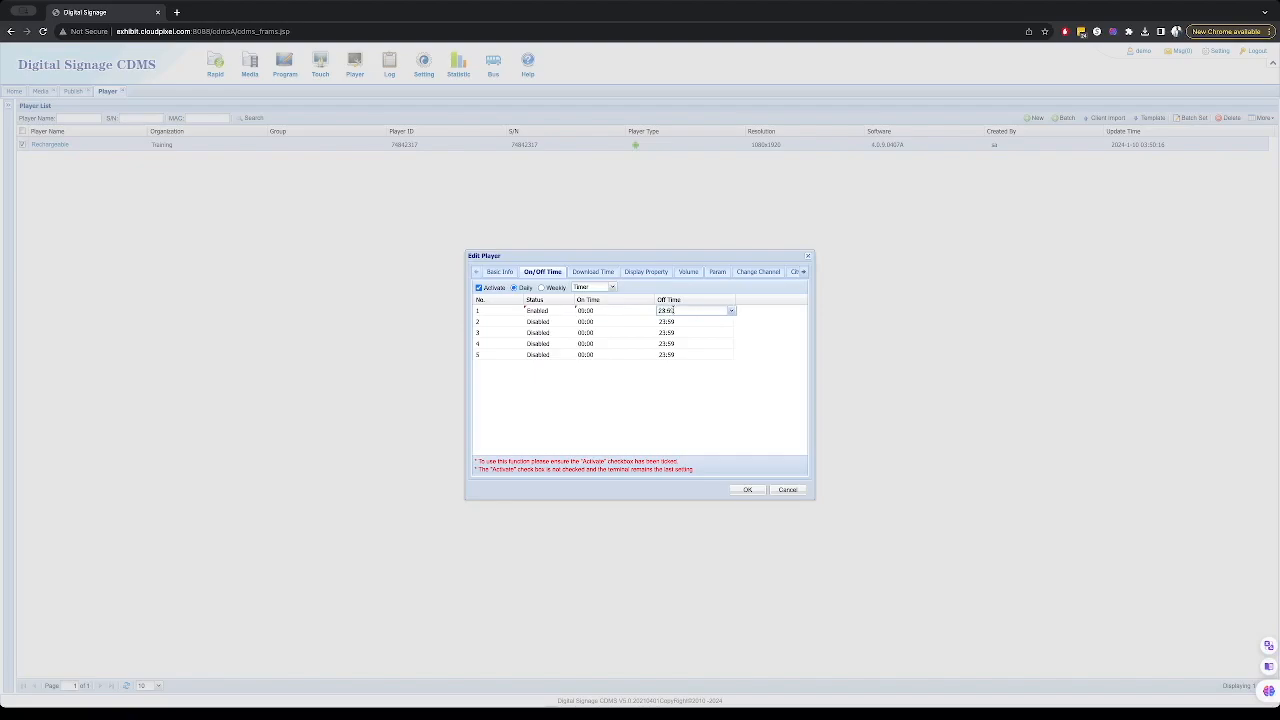
click(731, 311)
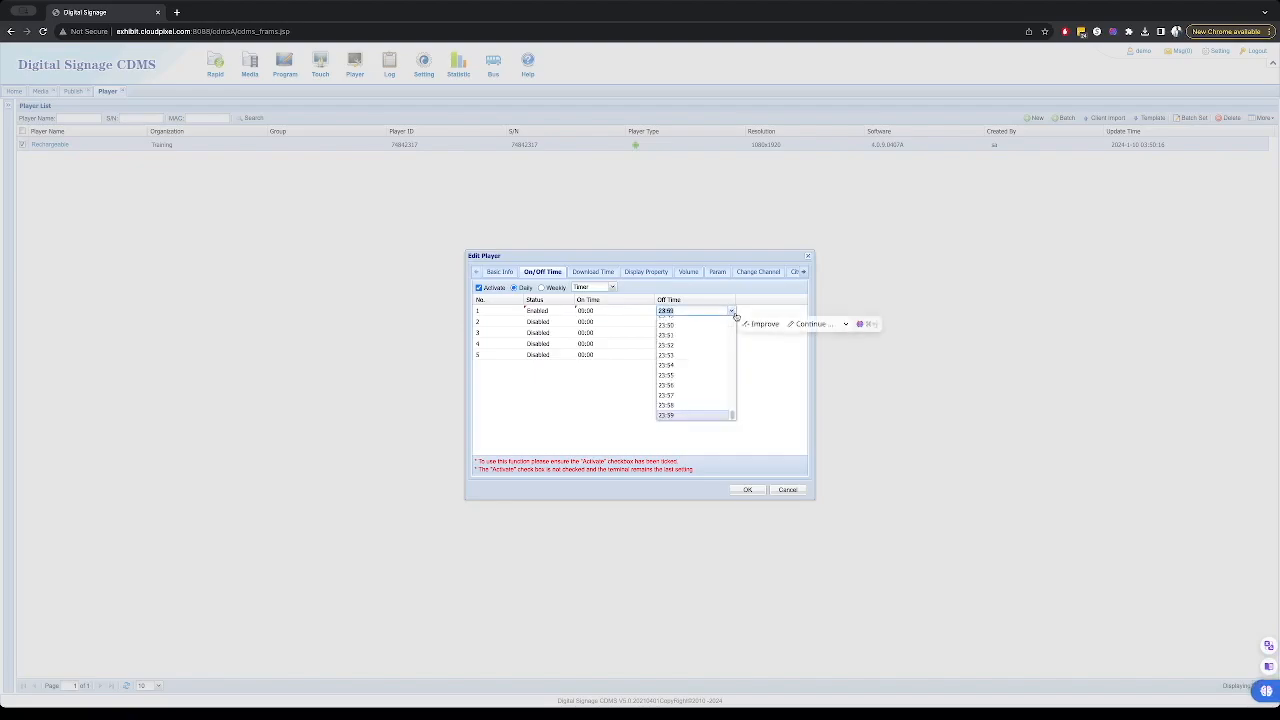
click(695, 415)
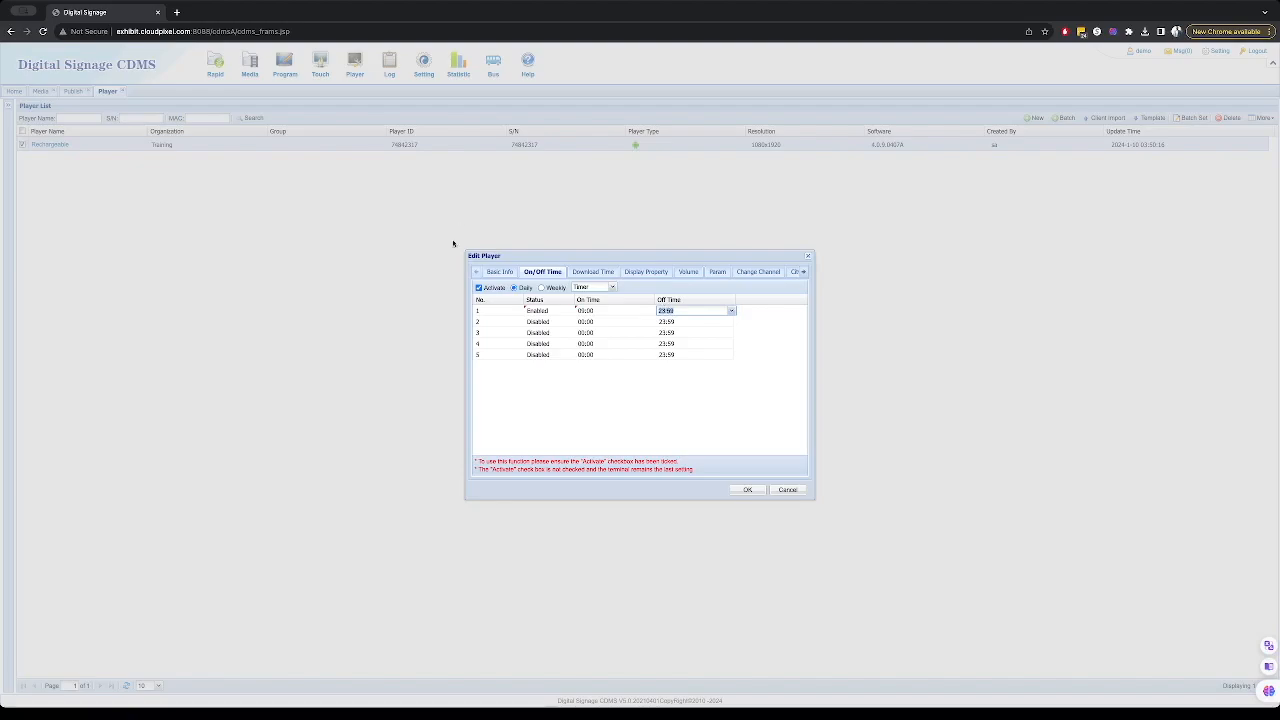
- Review the player's Download Time, Volume, Param and Change Channel settings, then cancel the Edit Player dialog
click(478, 288)
click(589, 270)
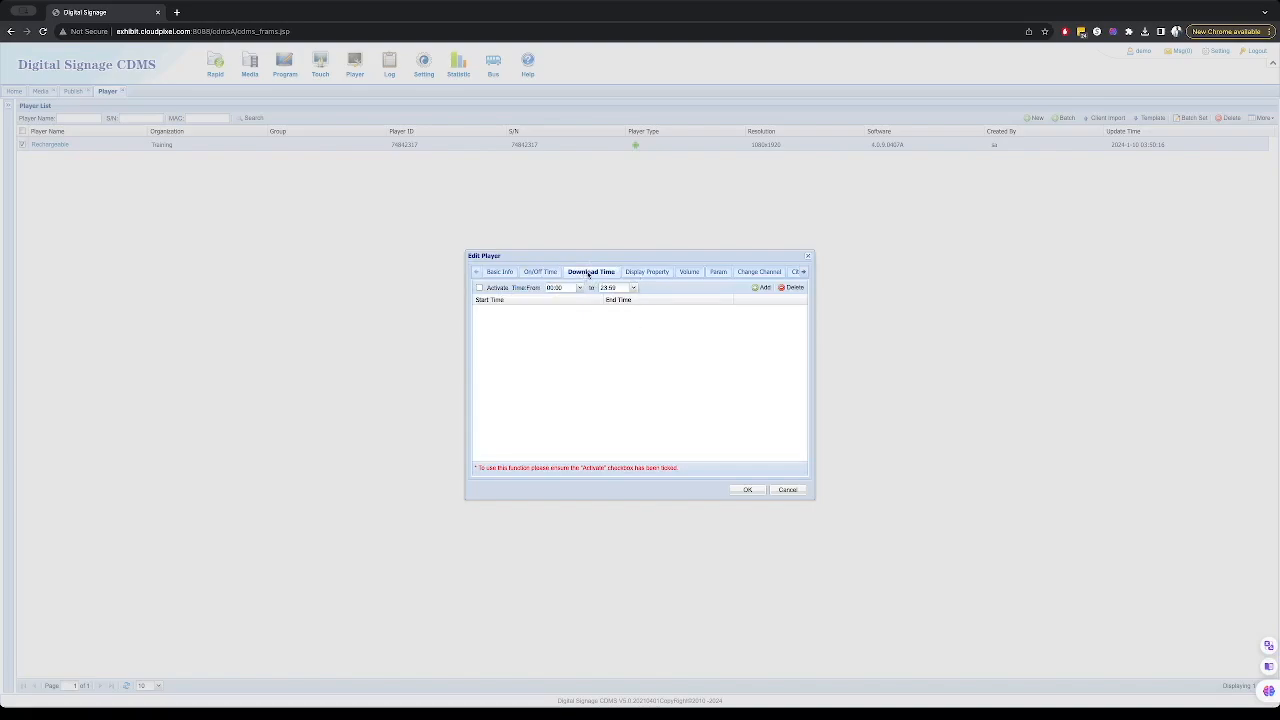
click(645, 273)
click(686, 274)
click(715, 274)
click(688, 276)
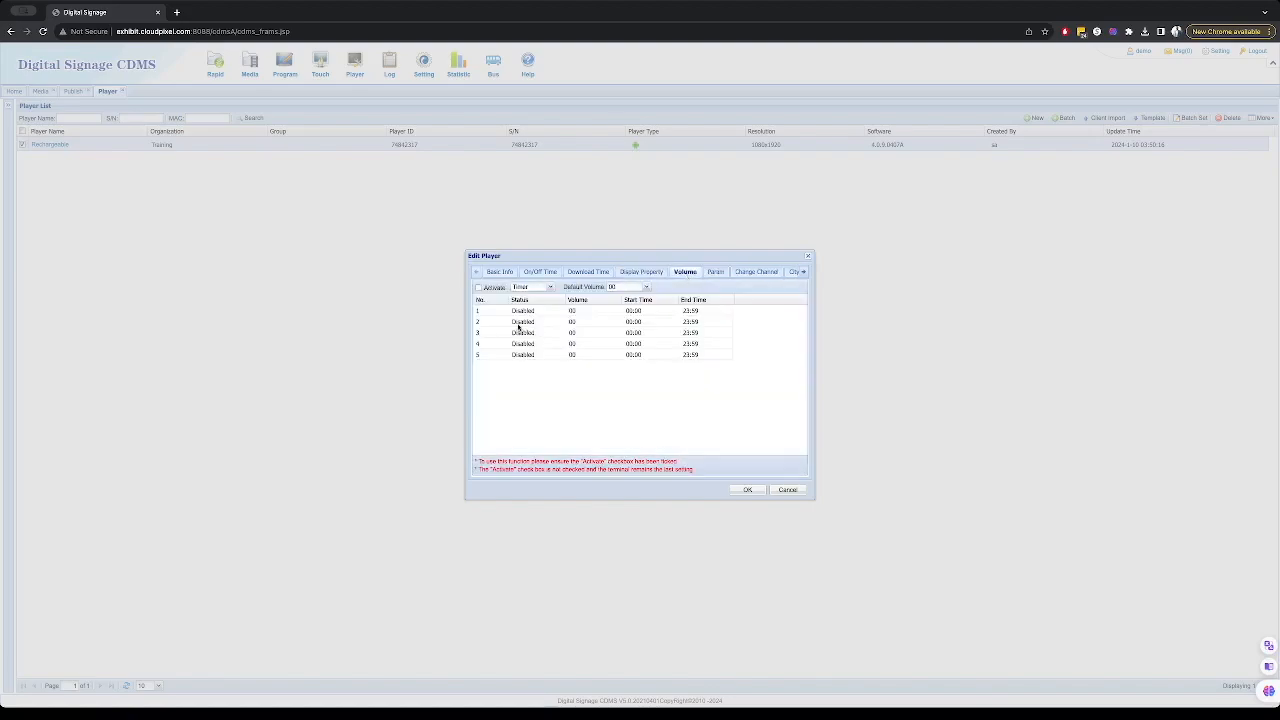
click(714, 273)
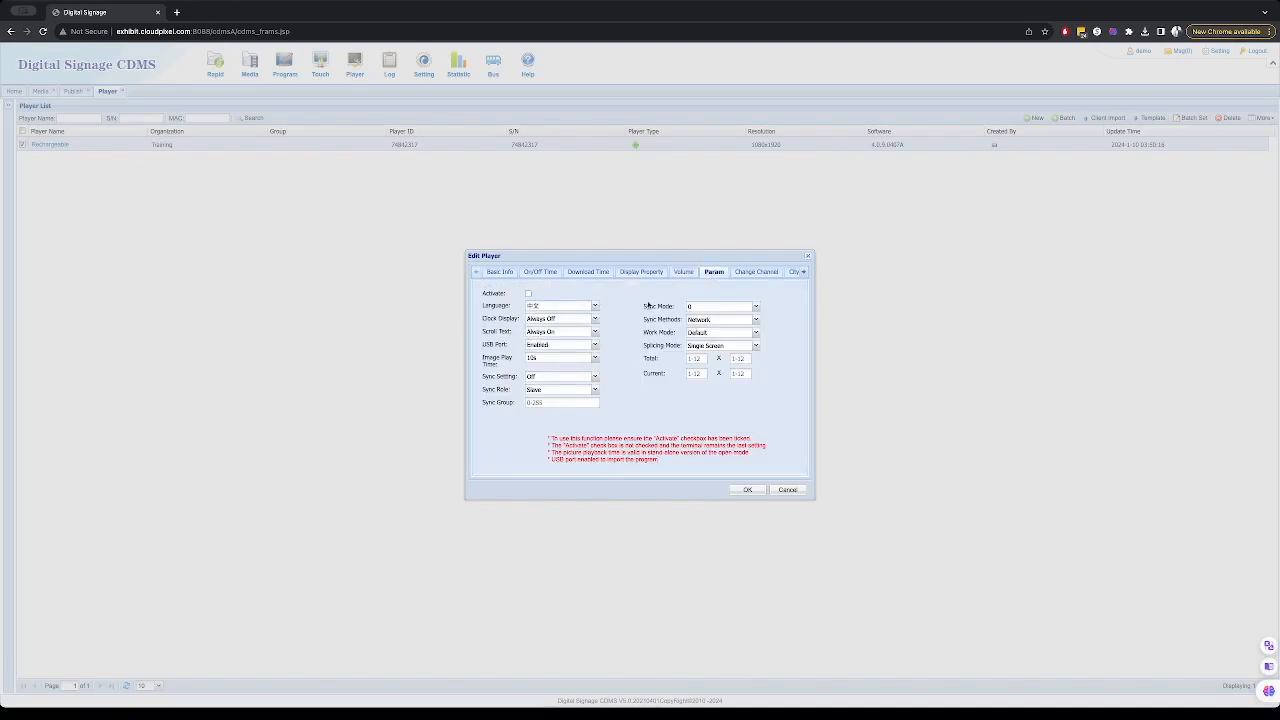
click(756, 272)
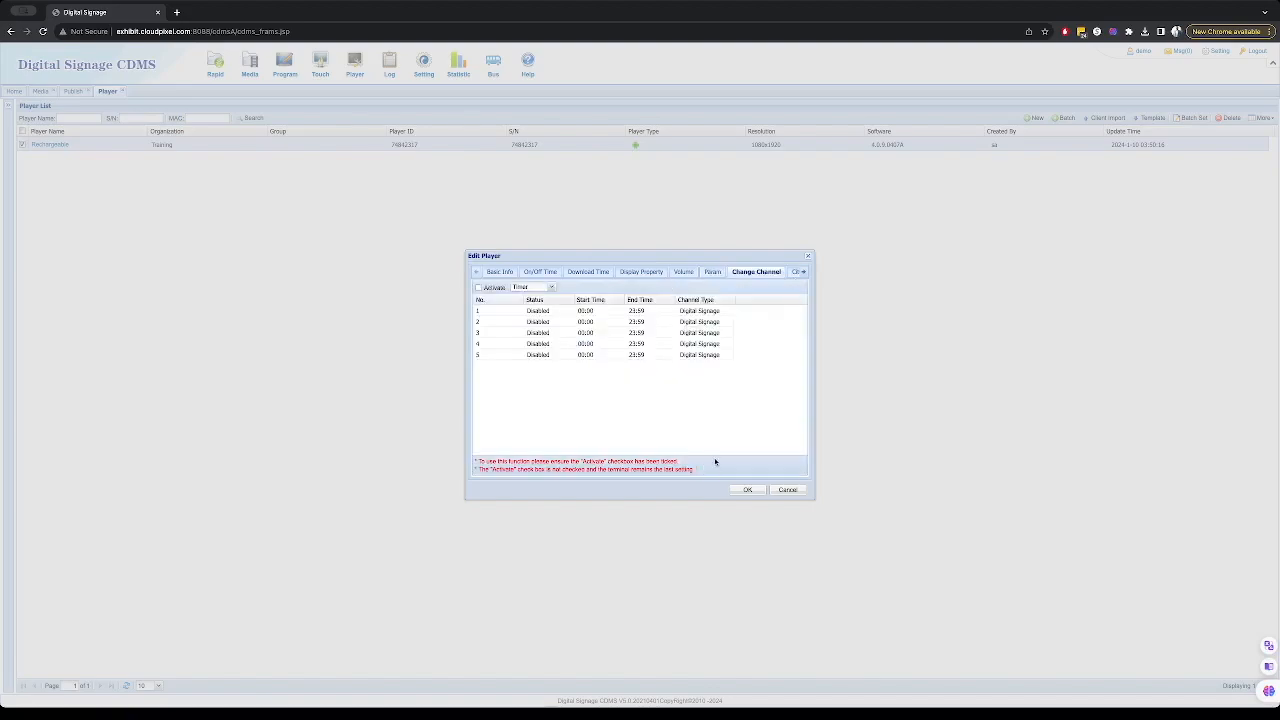
click(789, 490)
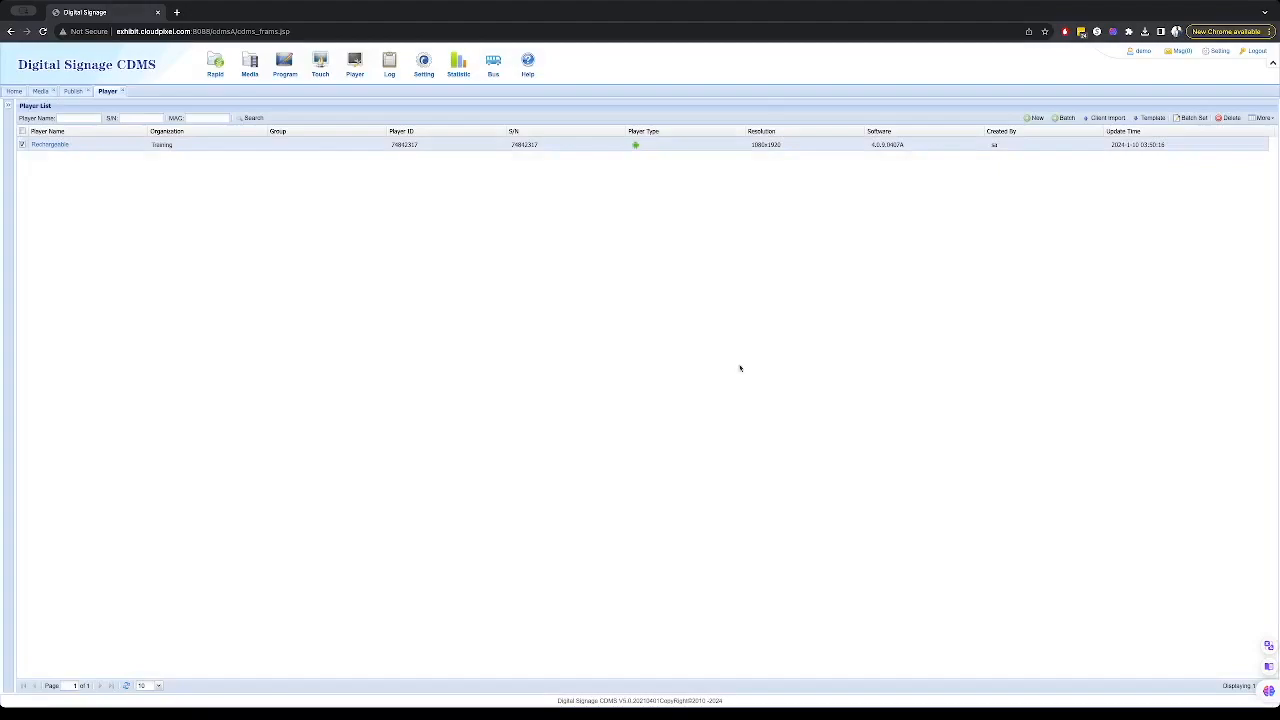
- Open the player Monitor and inspect the Rechargeable player's status and download progress
mouse_move(356, 80)
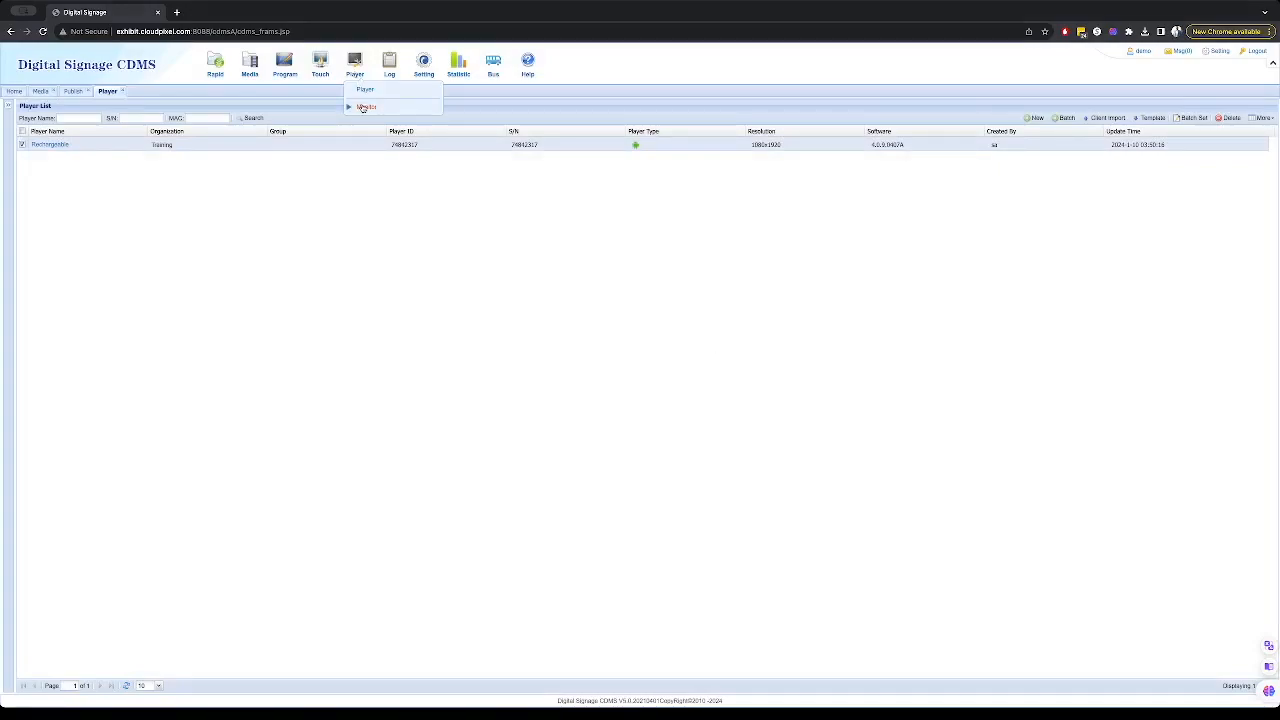
click(364, 107)
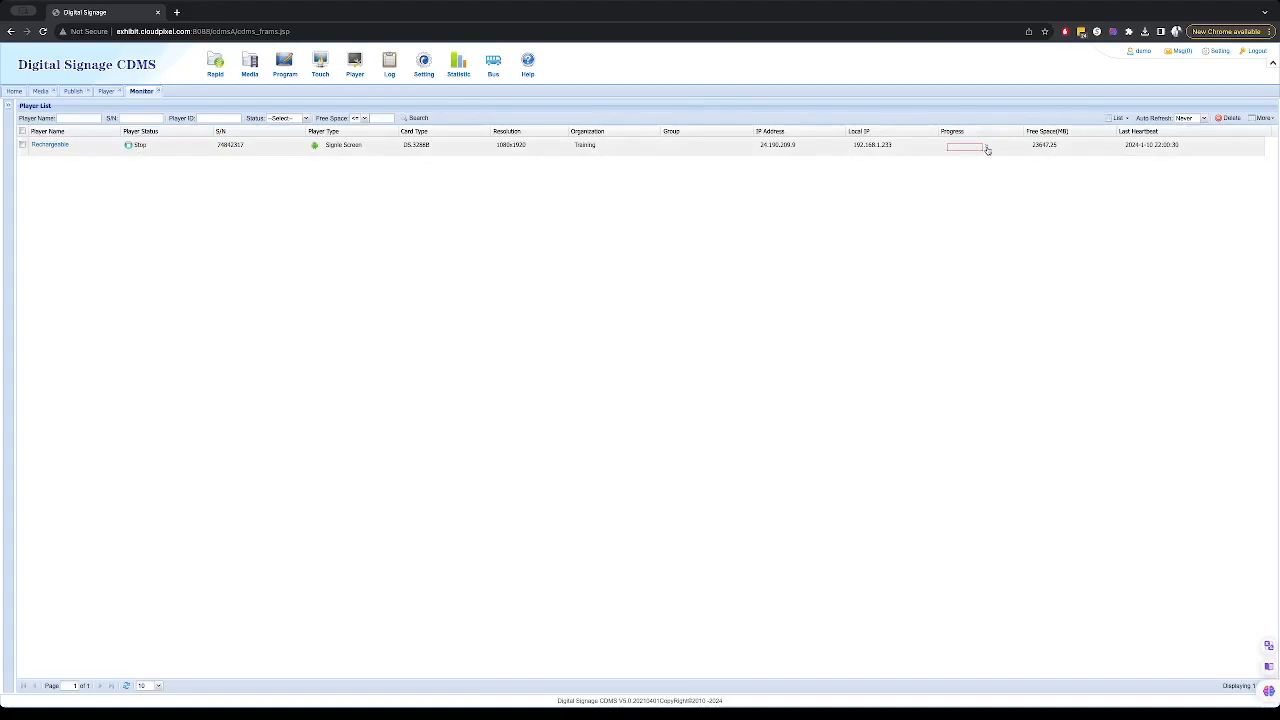
click(986, 148)
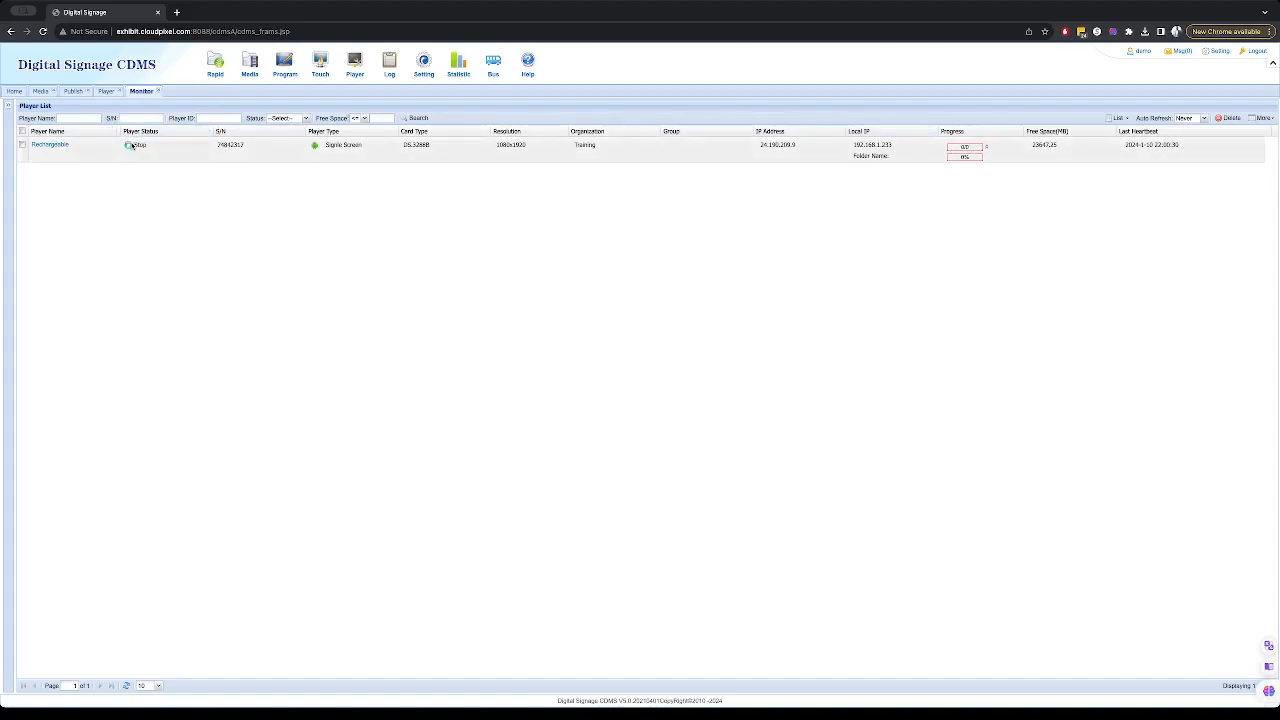
click(130, 146)
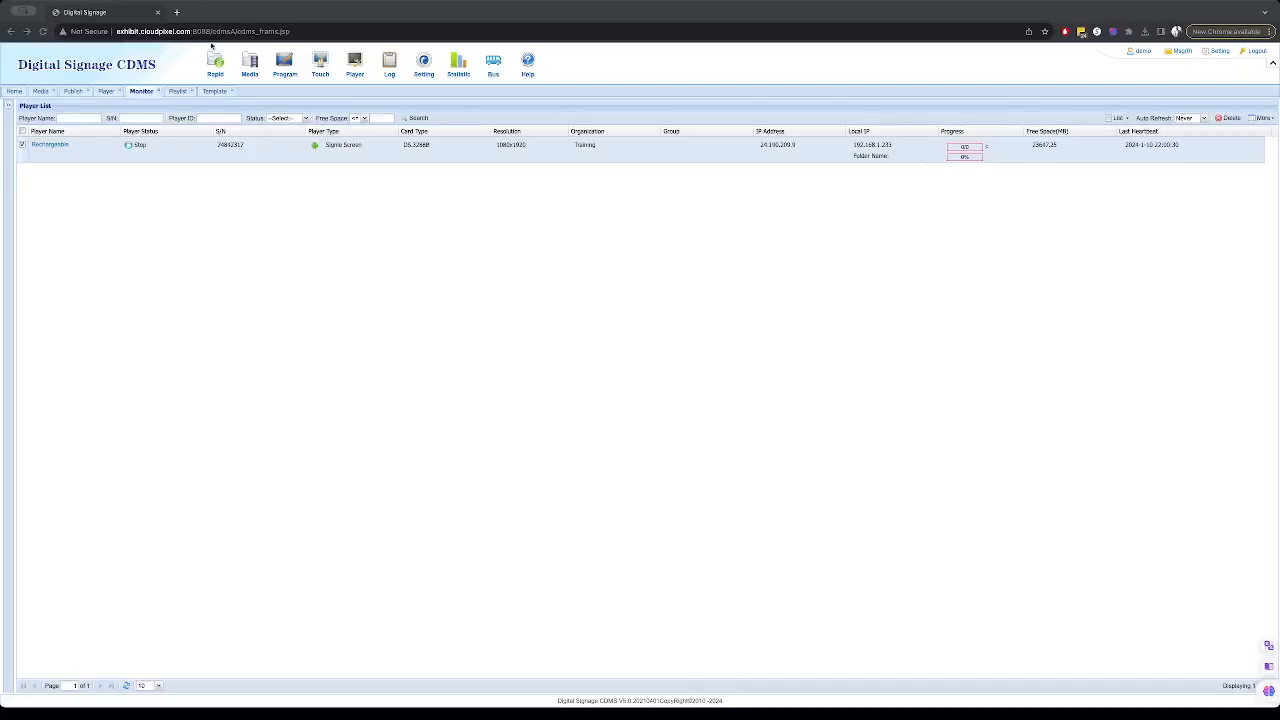
- Open the Frame on green wall system template from the program templates
click(283, 64)
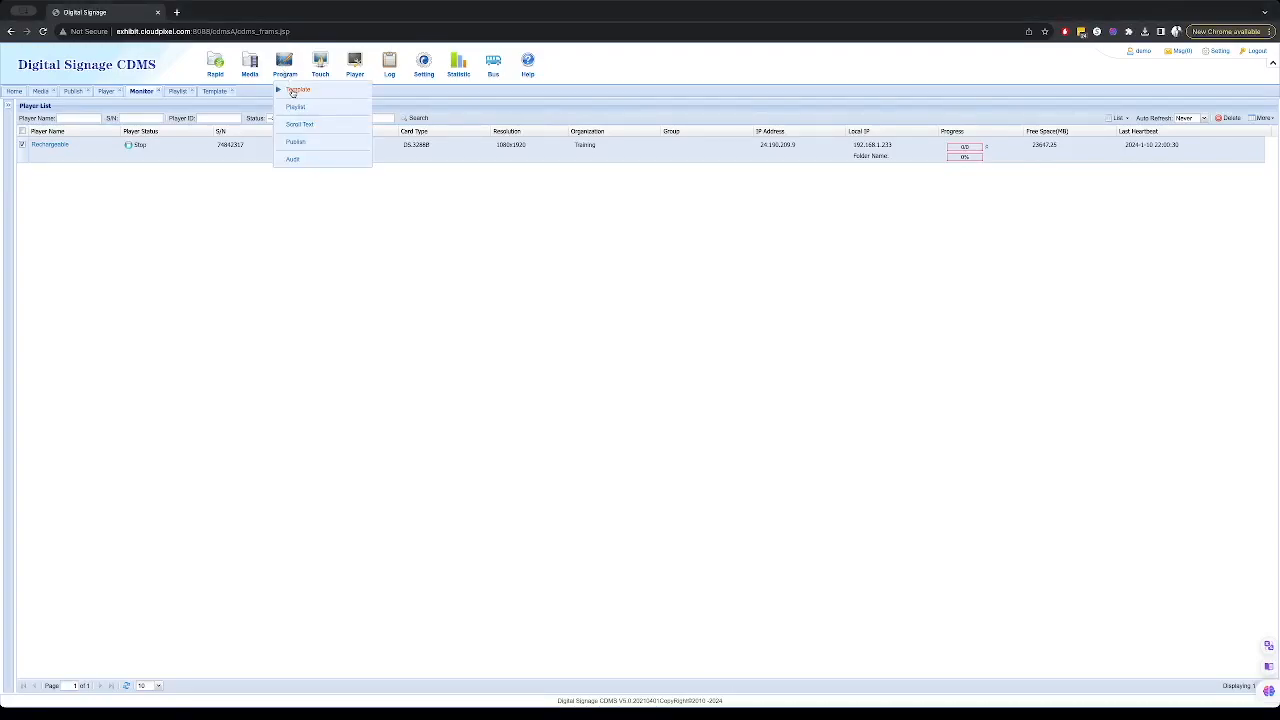
click(295, 90)
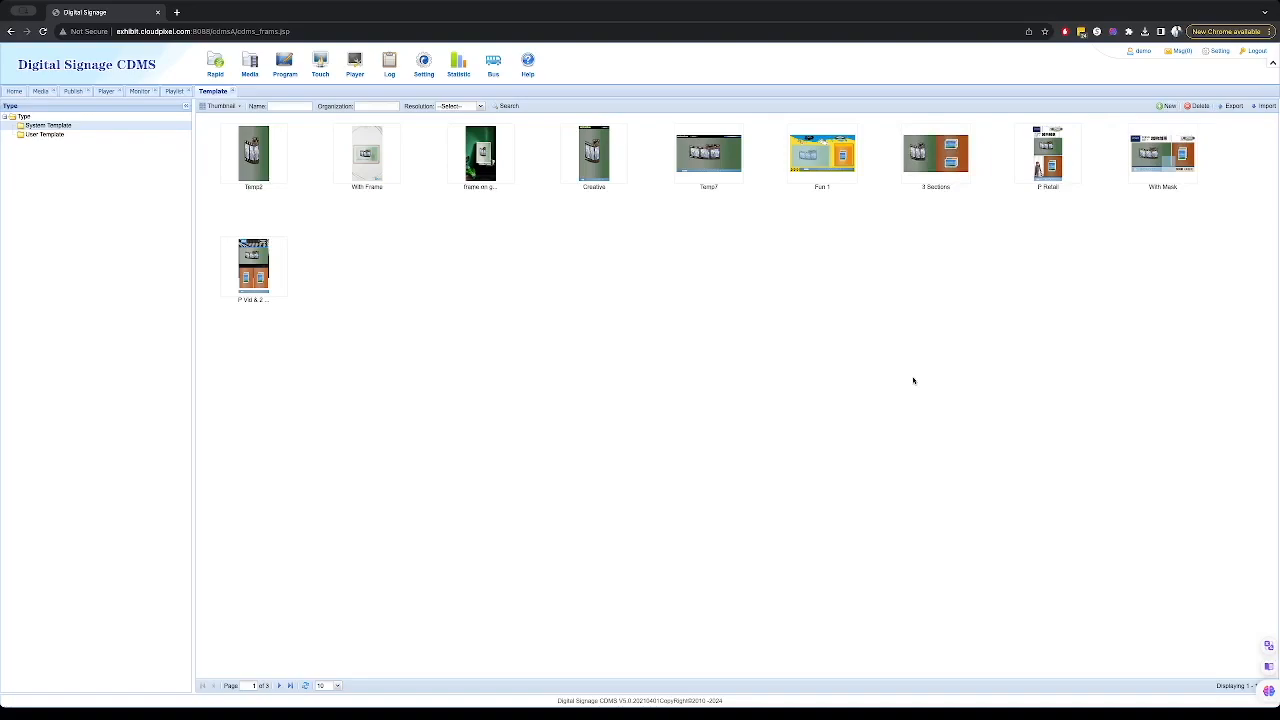
double_click(491, 161)
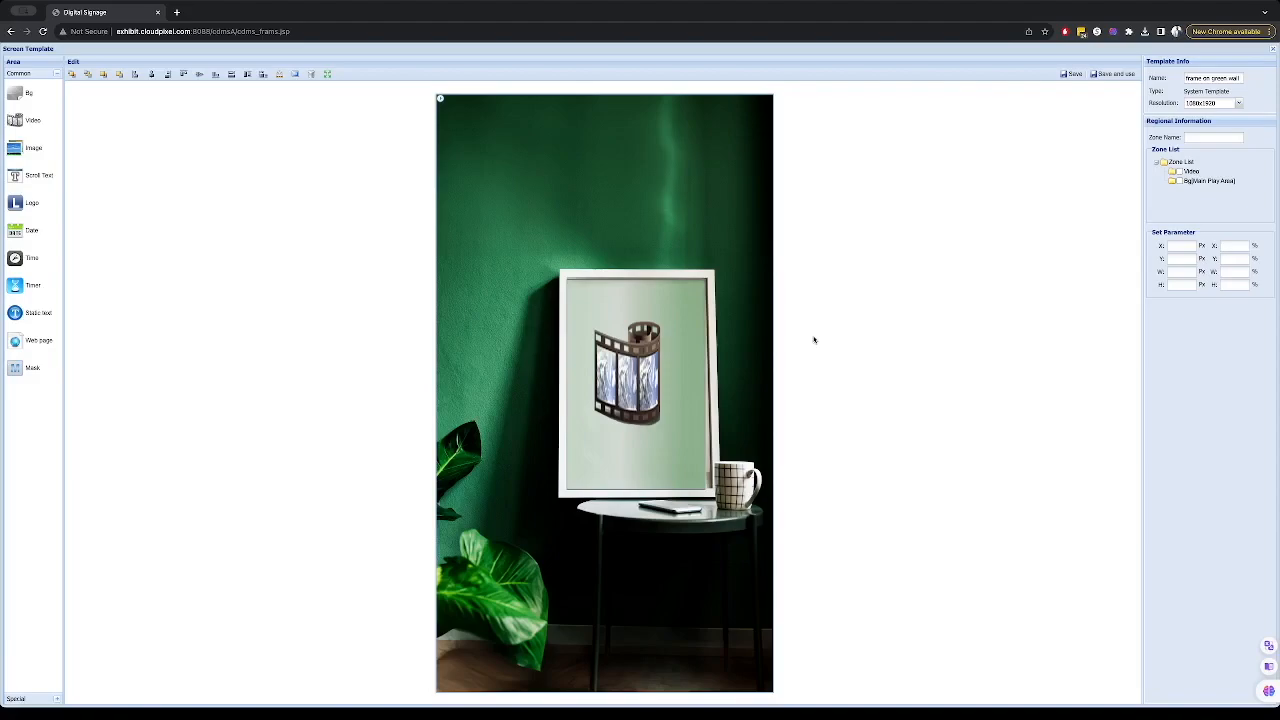
- Inspect the template's Video and Bg zones, then save and use the template for a new playlist
click(1192, 173)
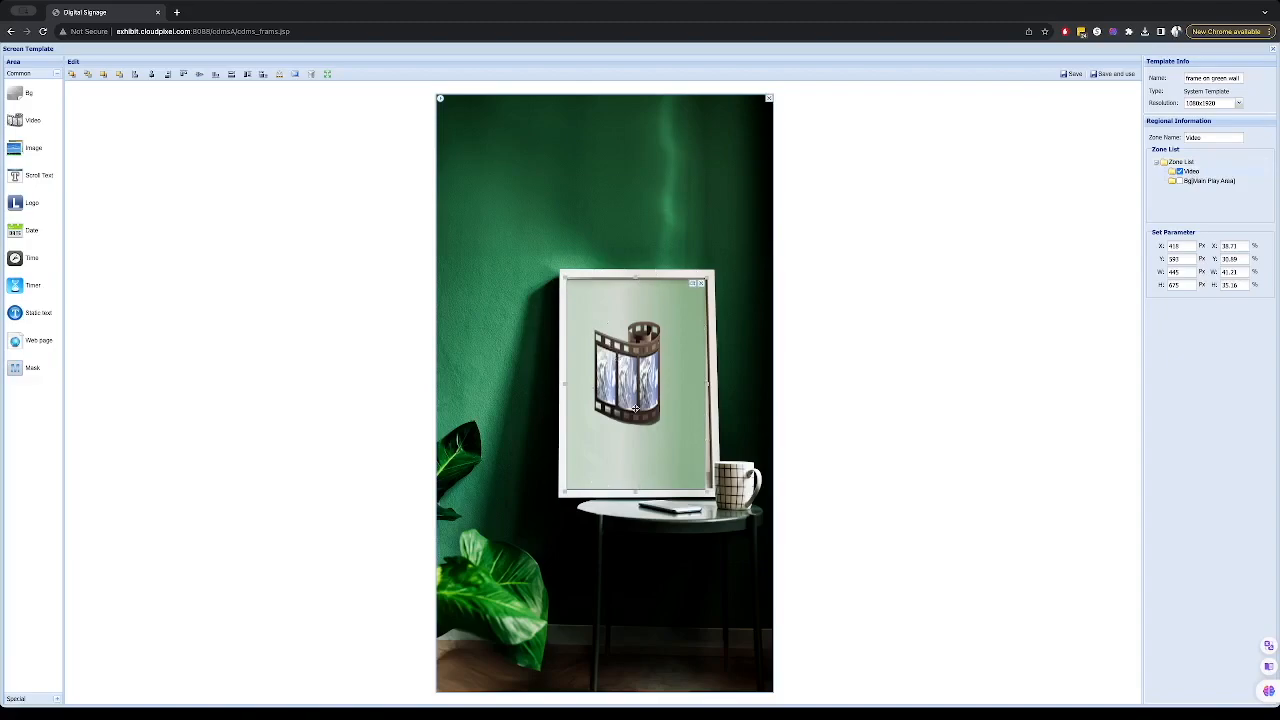
click(1180, 173)
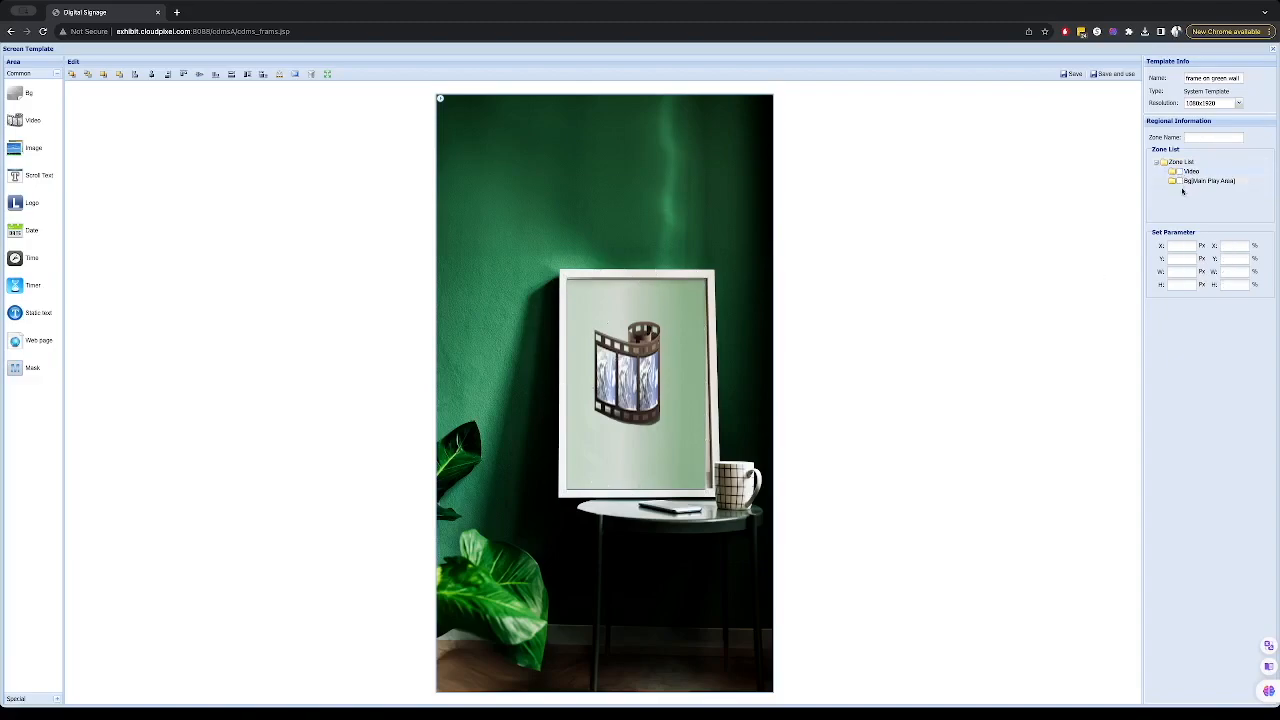
click(1181, 181)
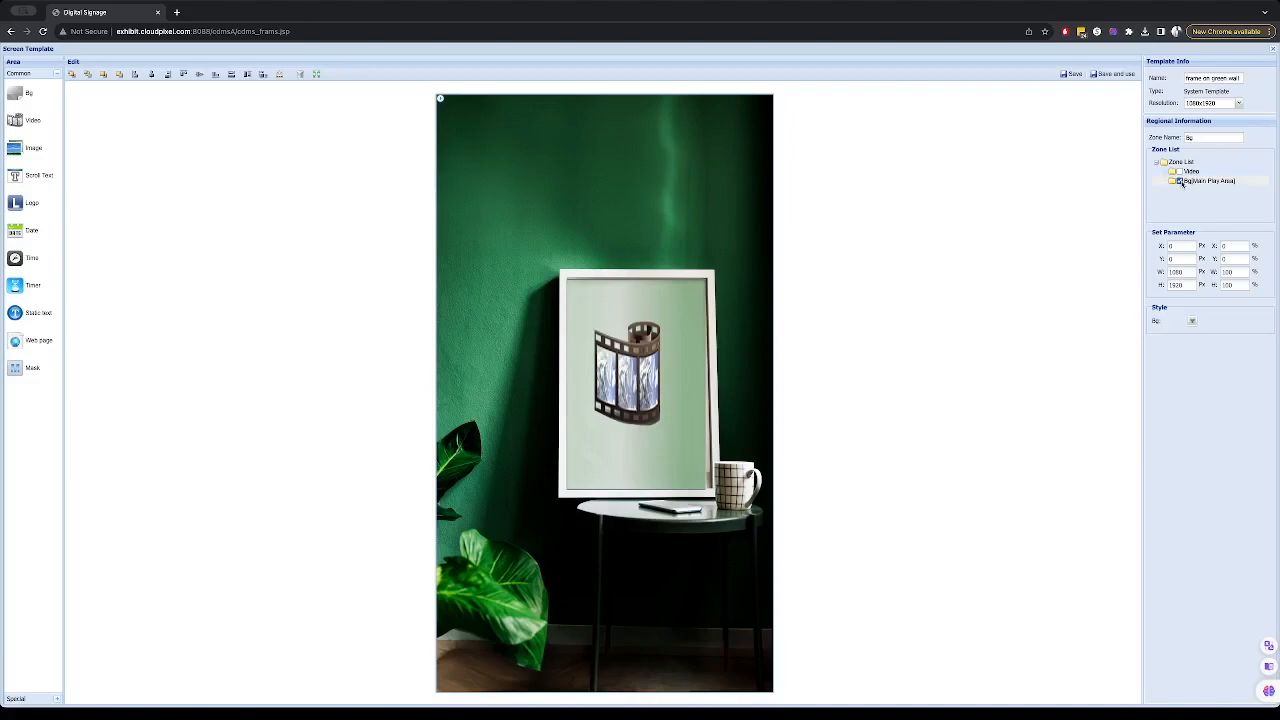
click(1181, 181)
click(1109, 76)
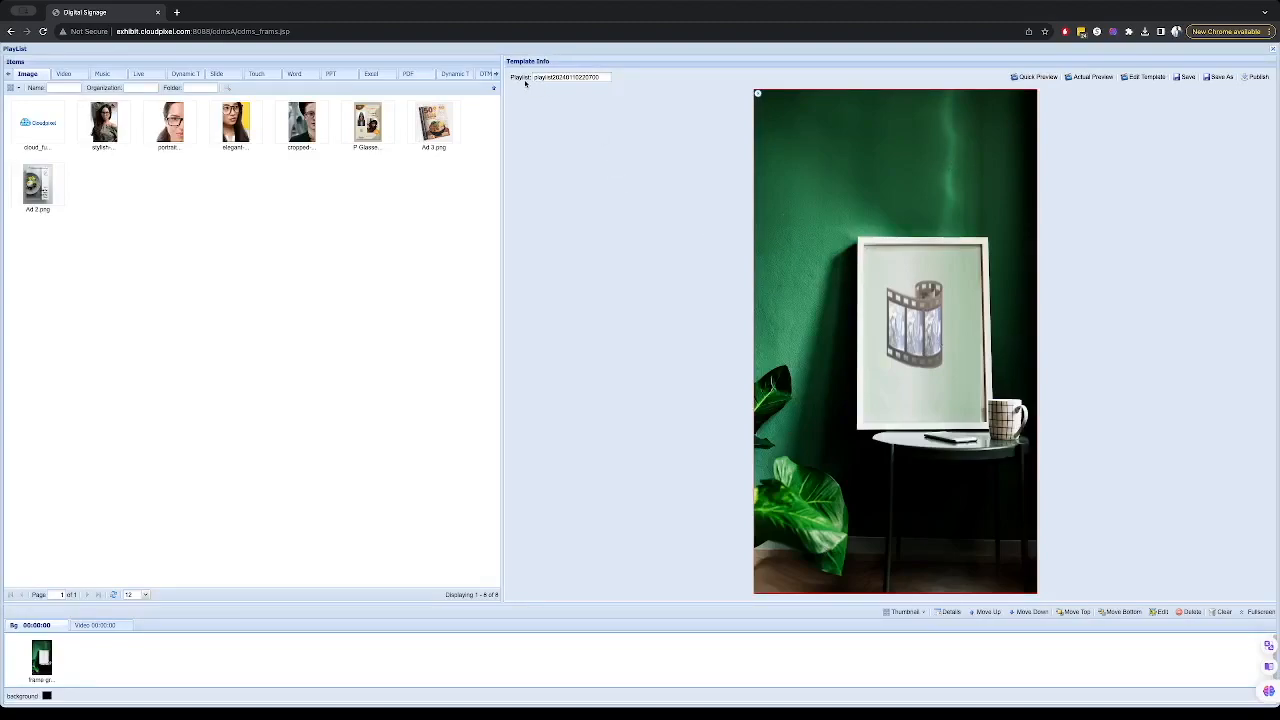
- Name the playlist Test 1
double_click(558, 77)
text(Test 1)
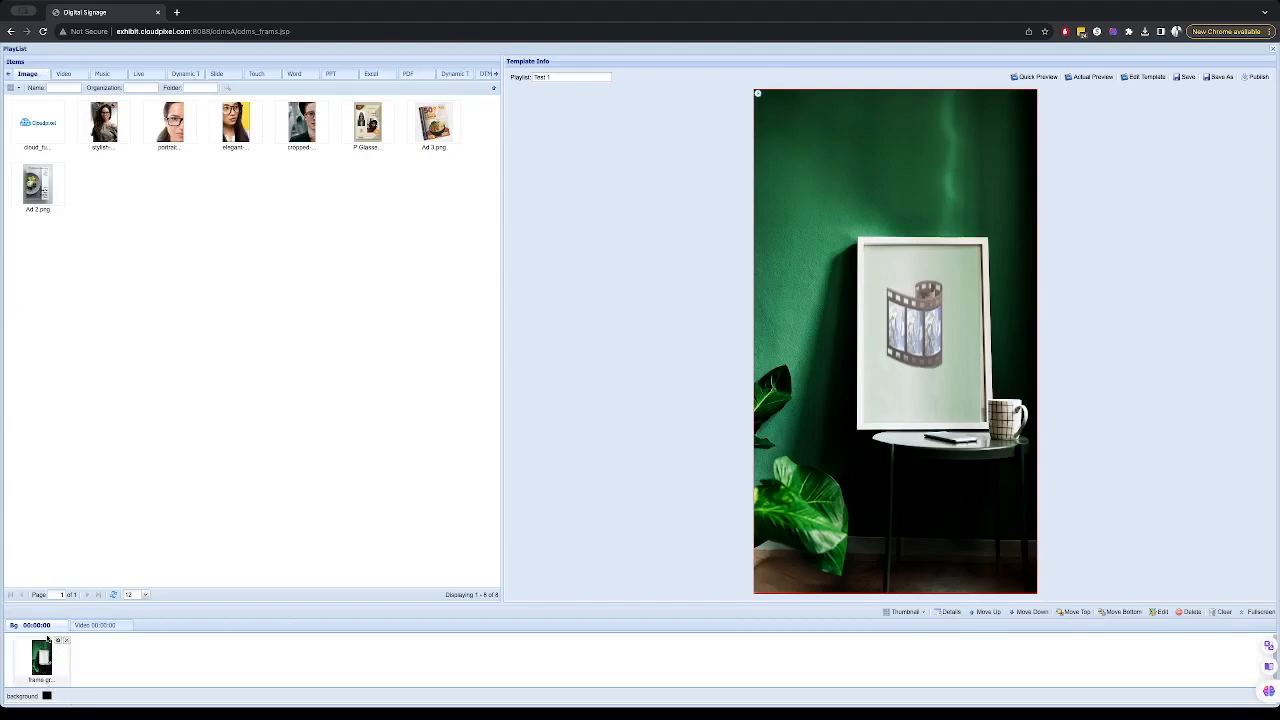
- Add the Portable video from the video library to the template's Video zone
click(104, 626)
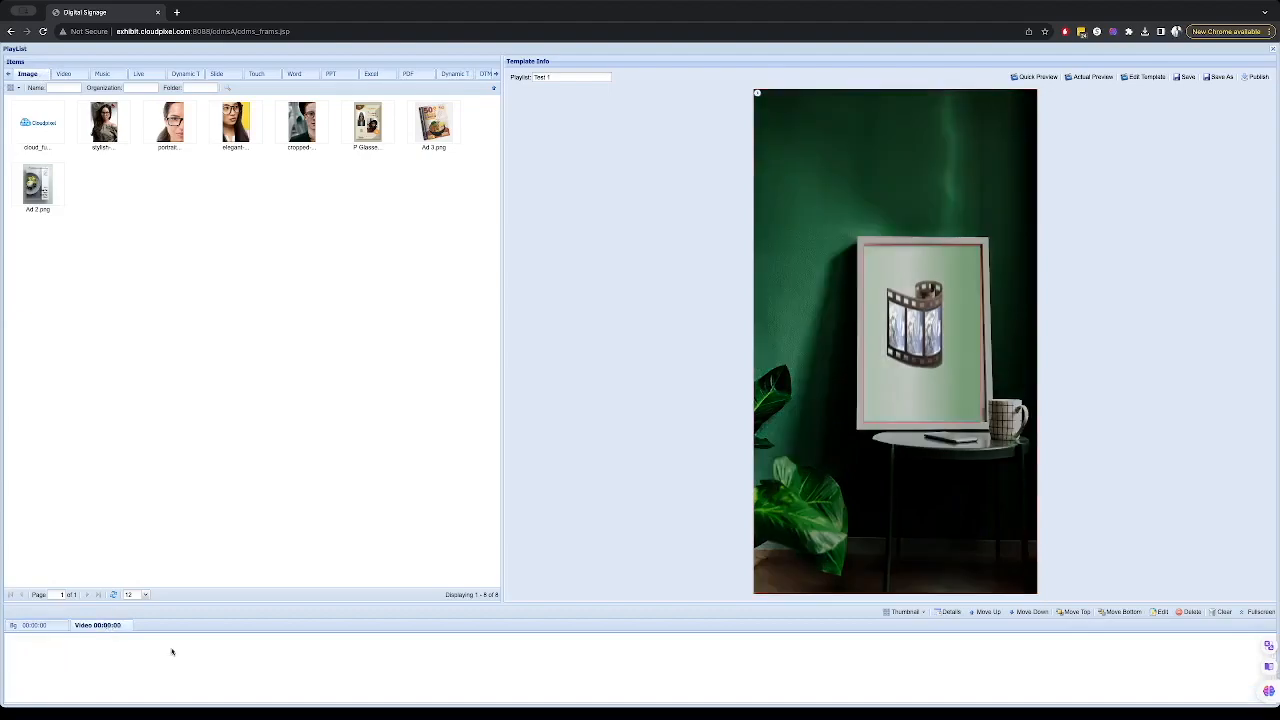
click(22, 626)
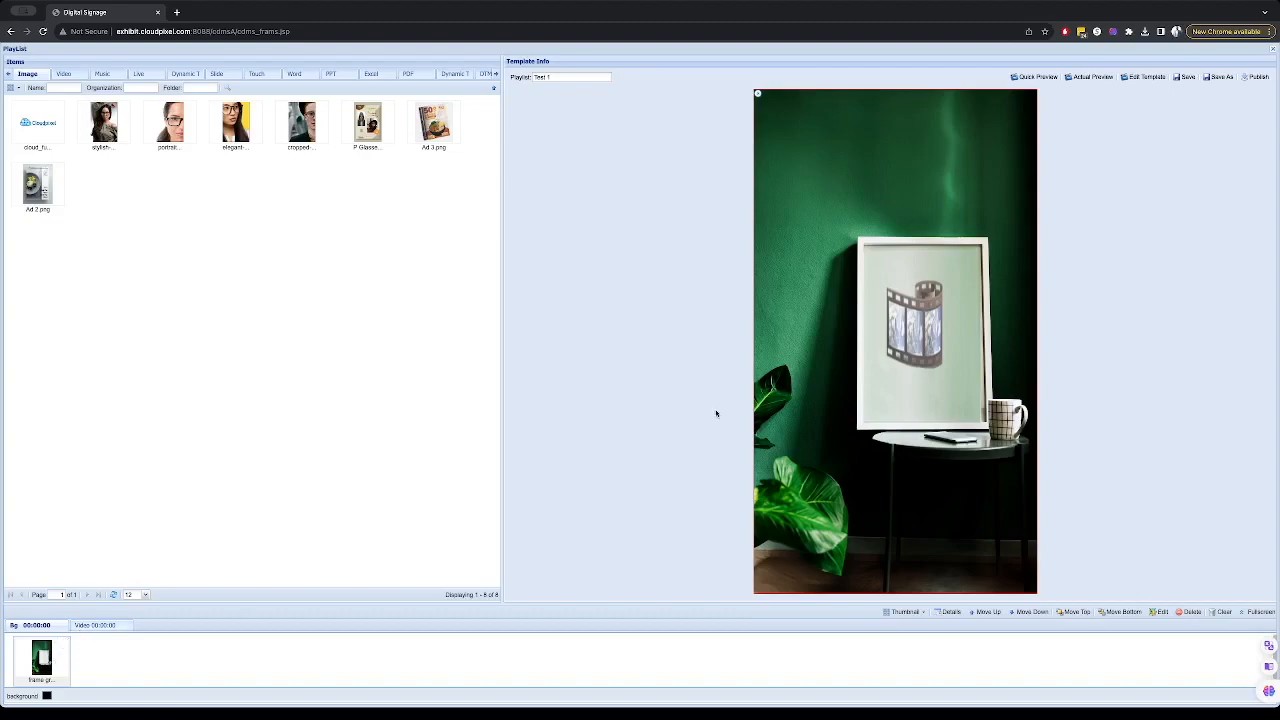
click(957, 315)
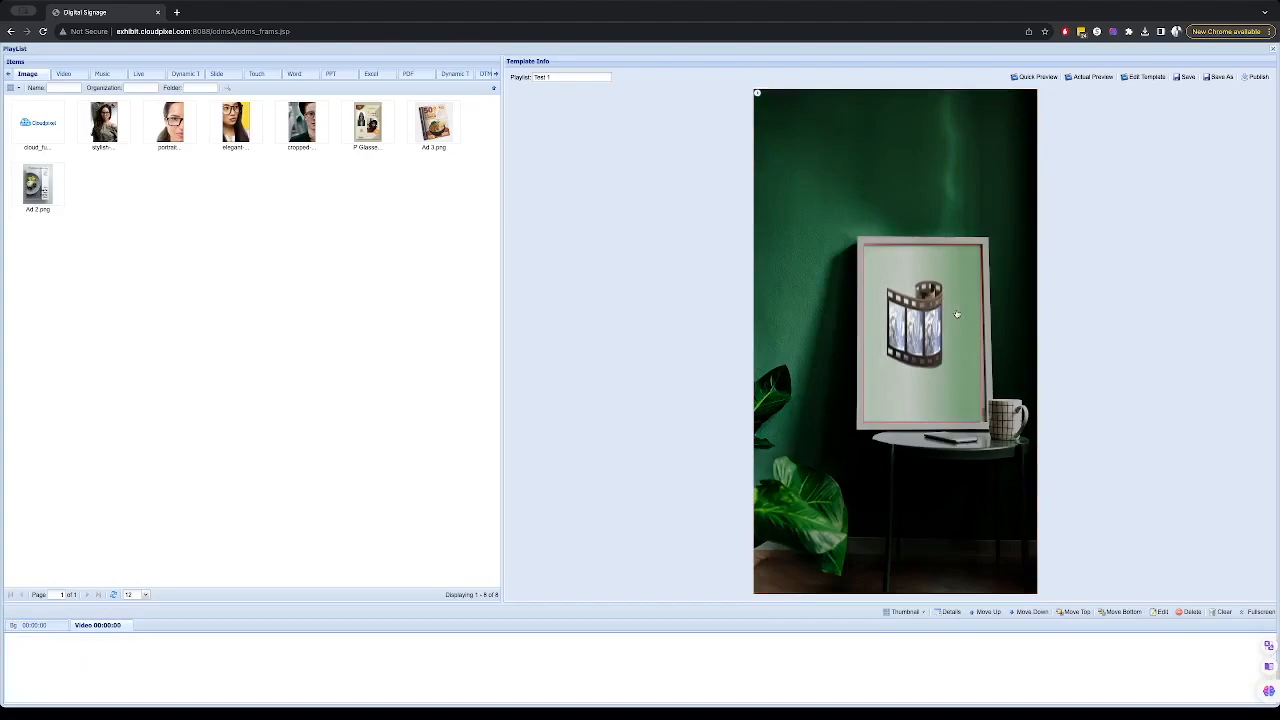
click(50, 627)
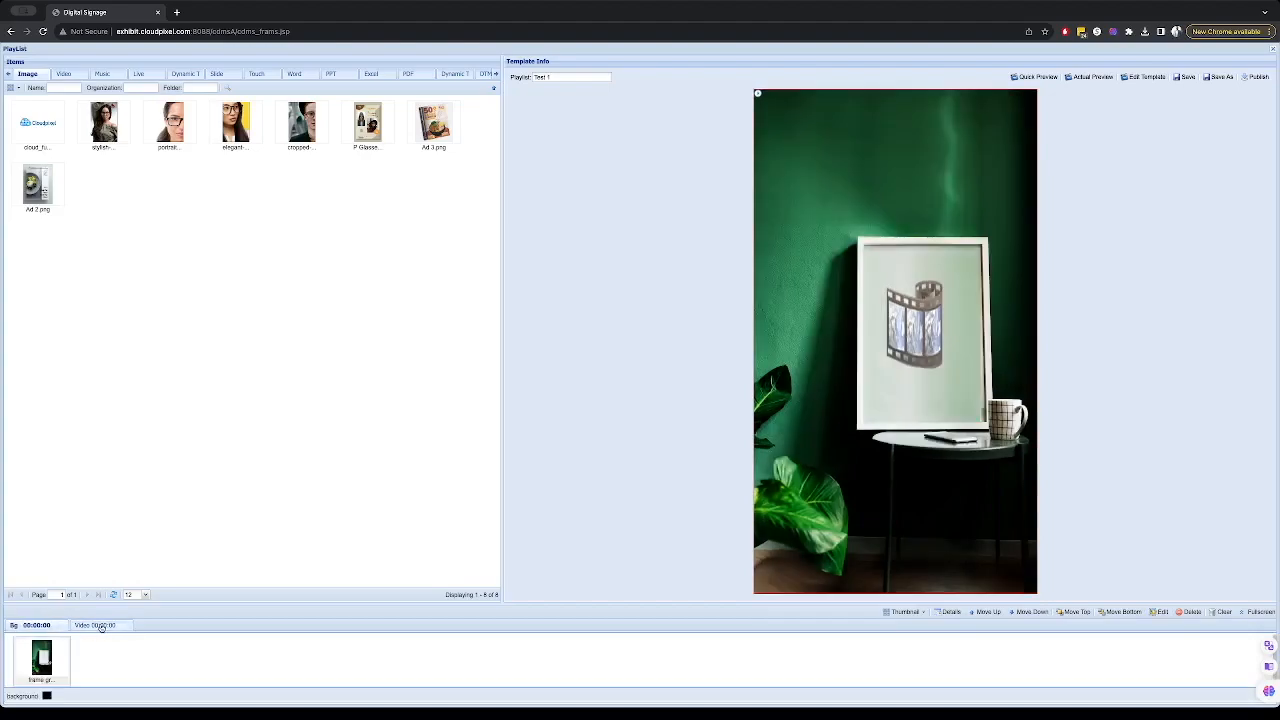
click(97, 626)
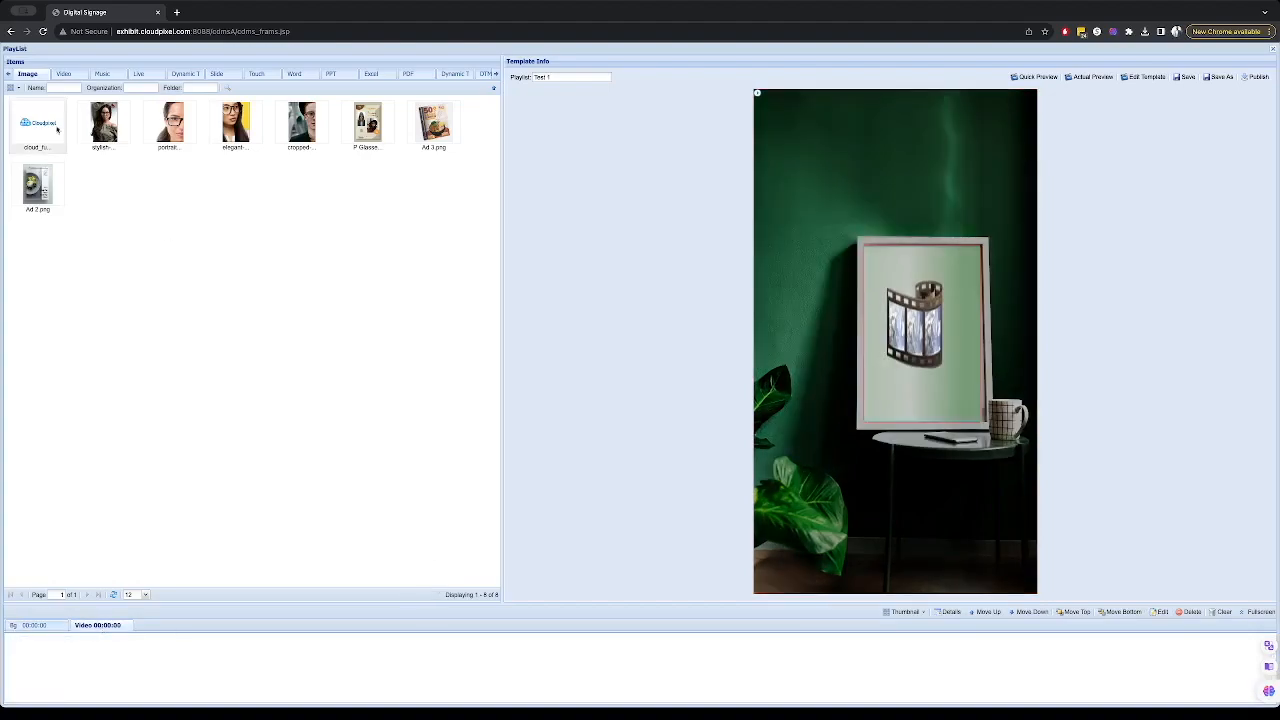
click(62, 76)
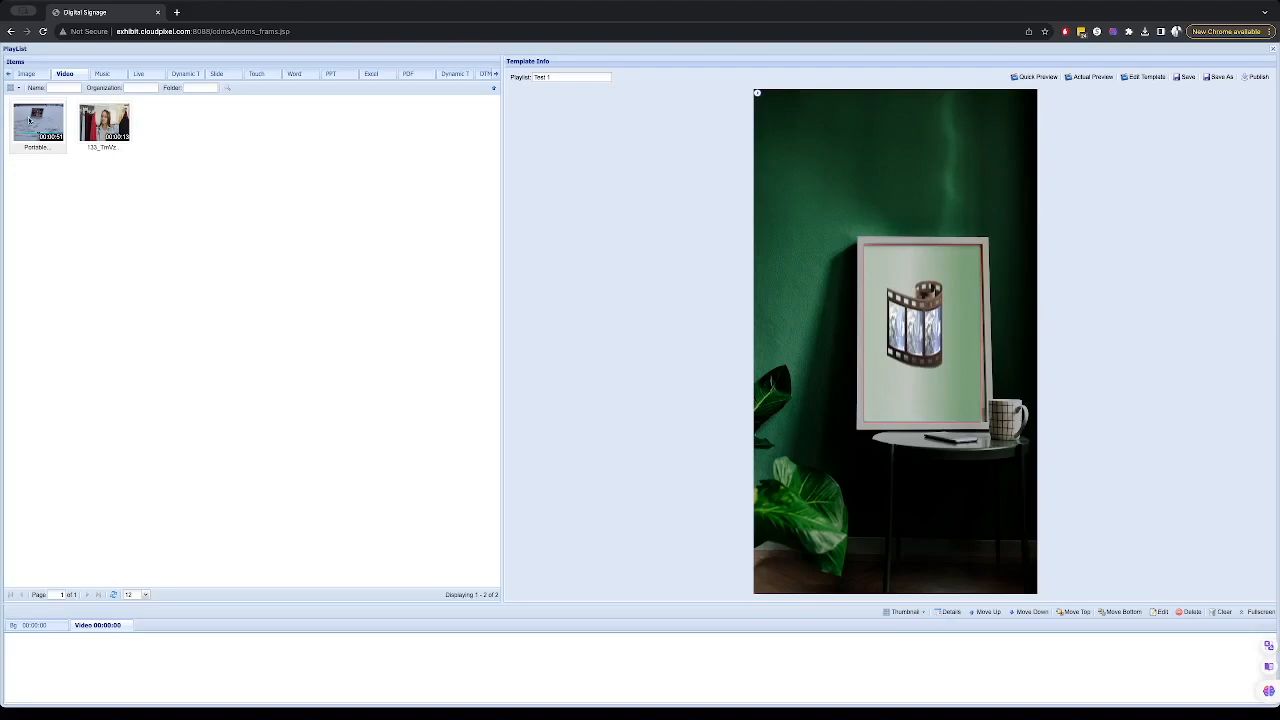
drag(30, 120, 53, 658)
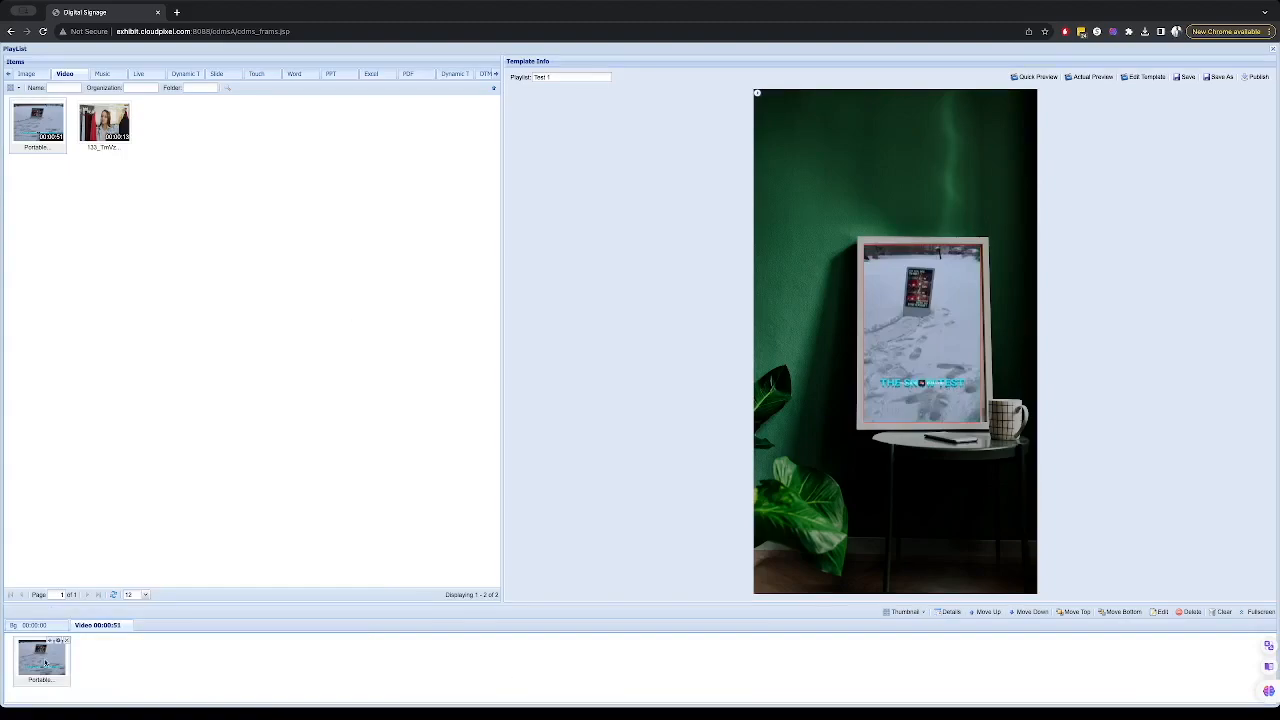
- Set the Portable video's fill effect to Fill in its content editing settings and confirm
click(1157, 611)
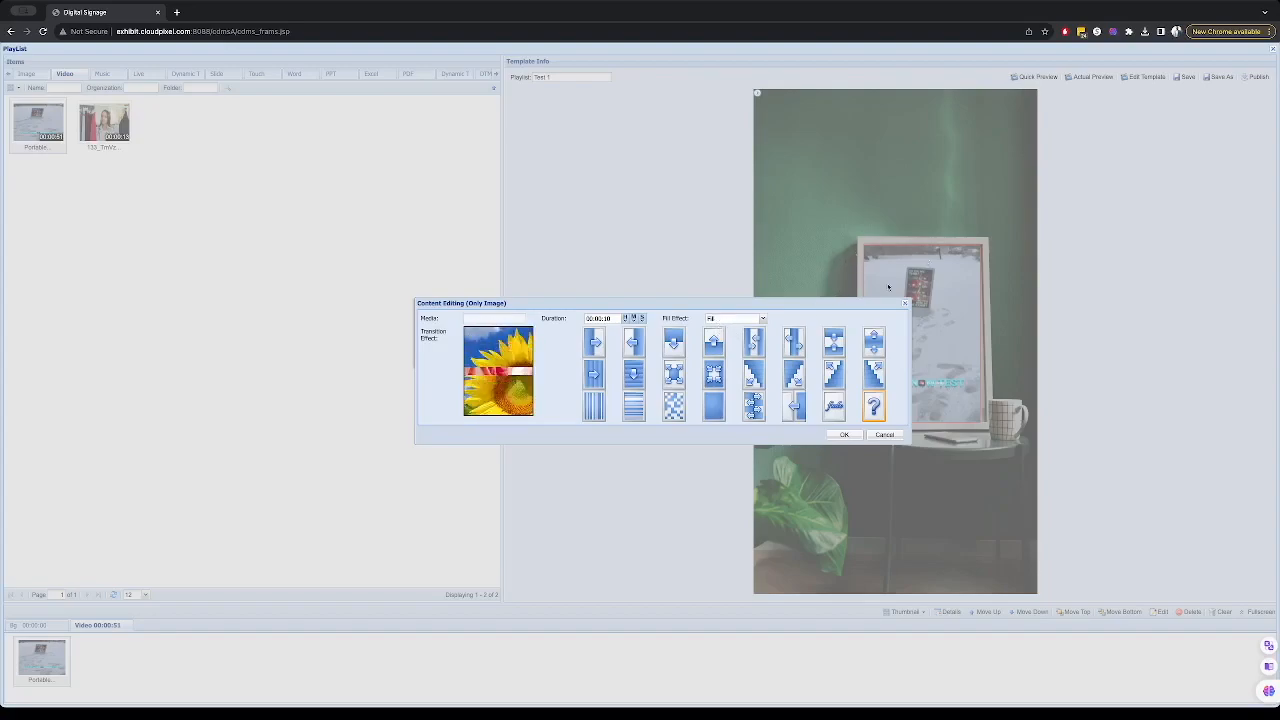
drag(836, 302, 752, 259)
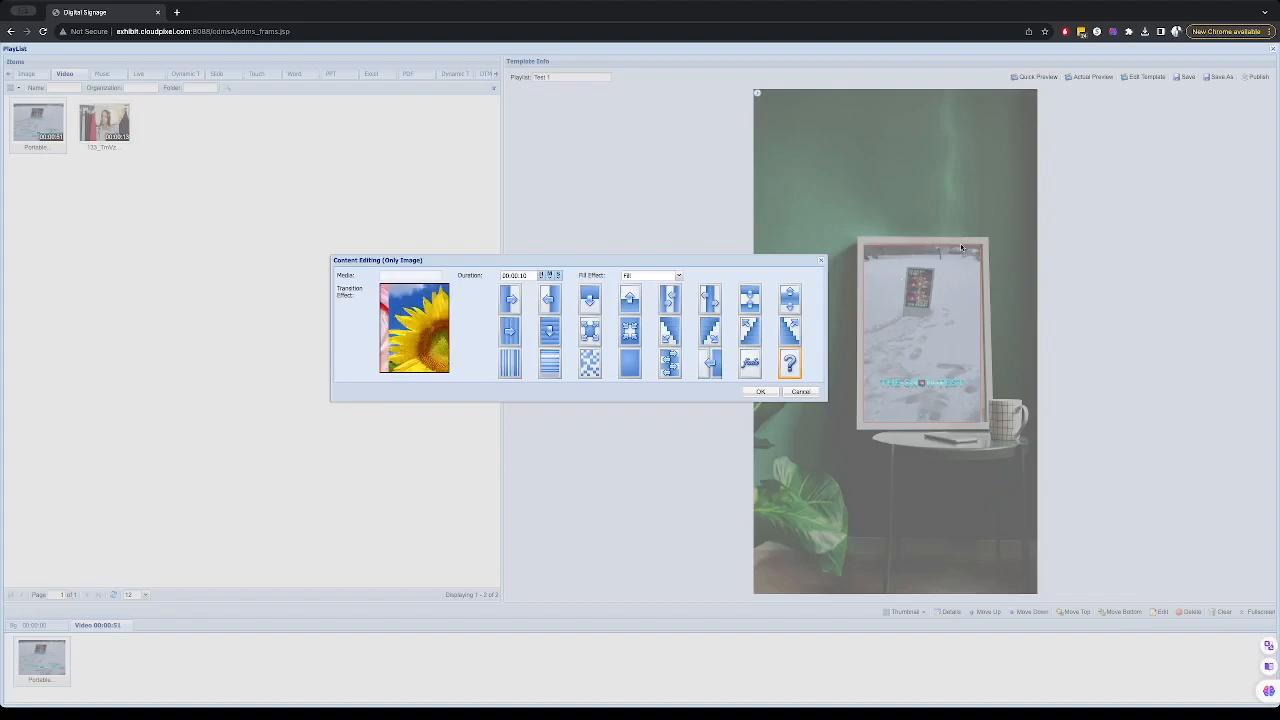
click(633, 278)
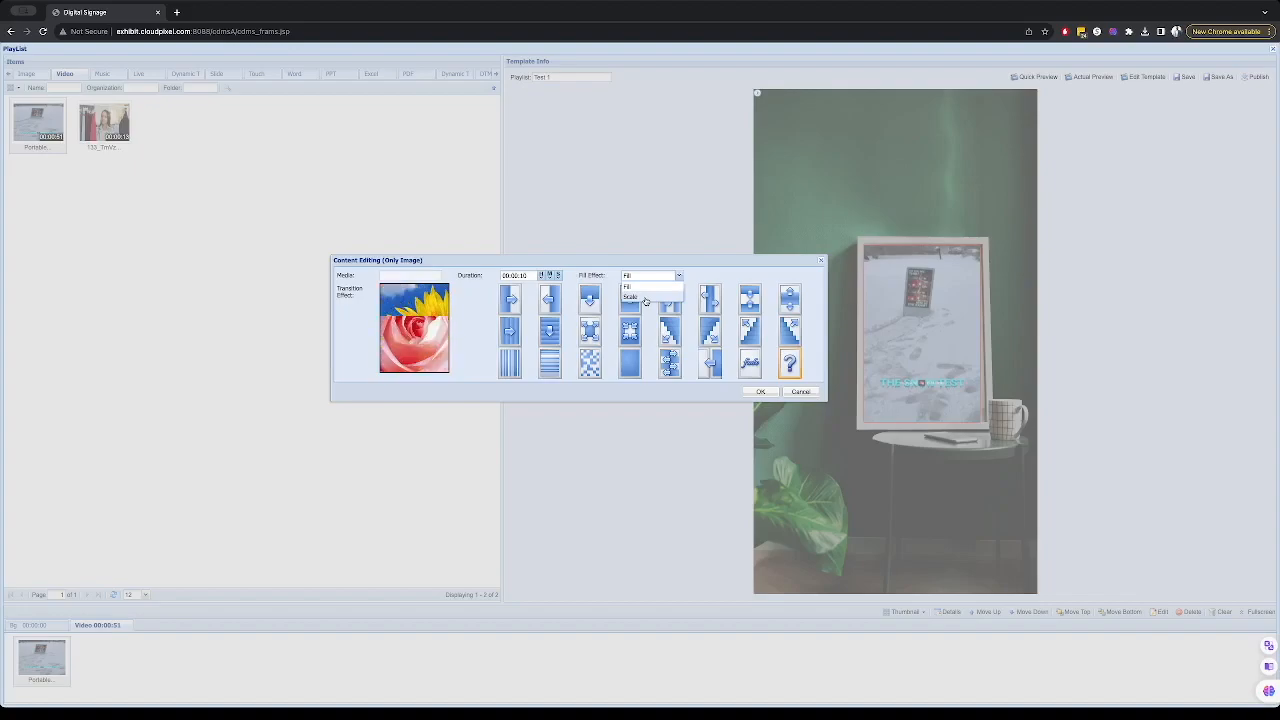
click(641, 289)
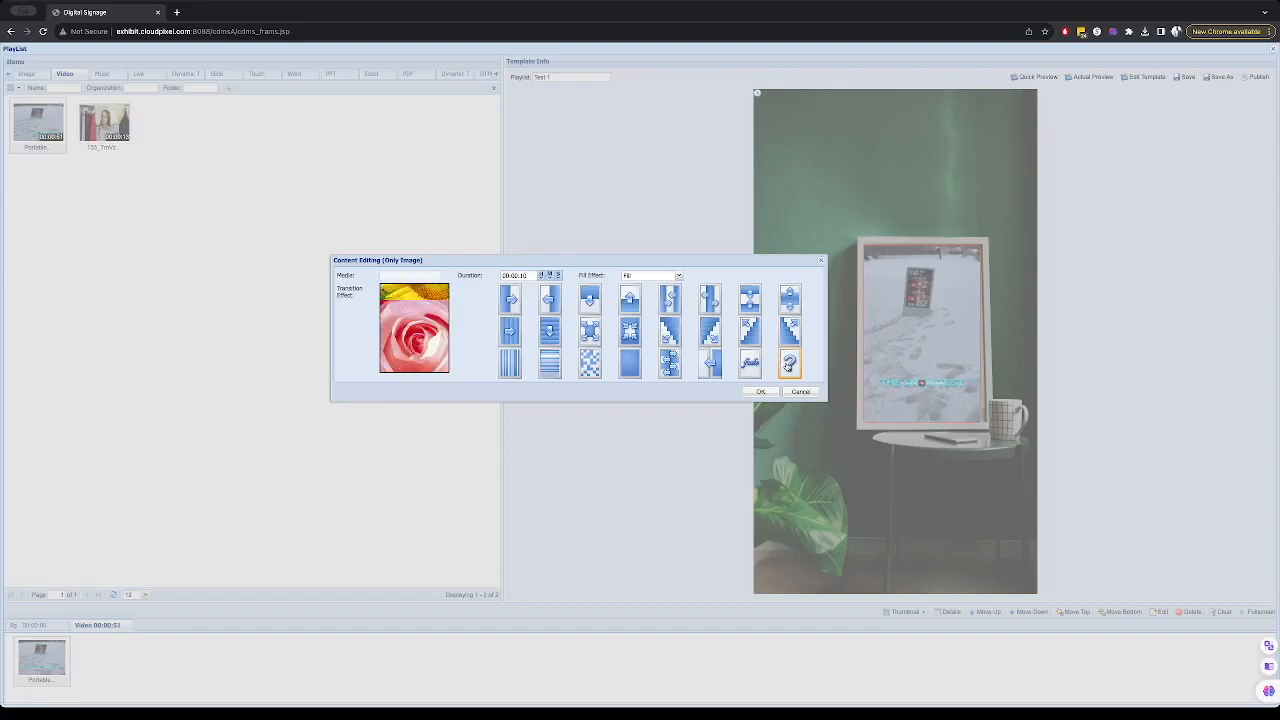
click(761, 392)
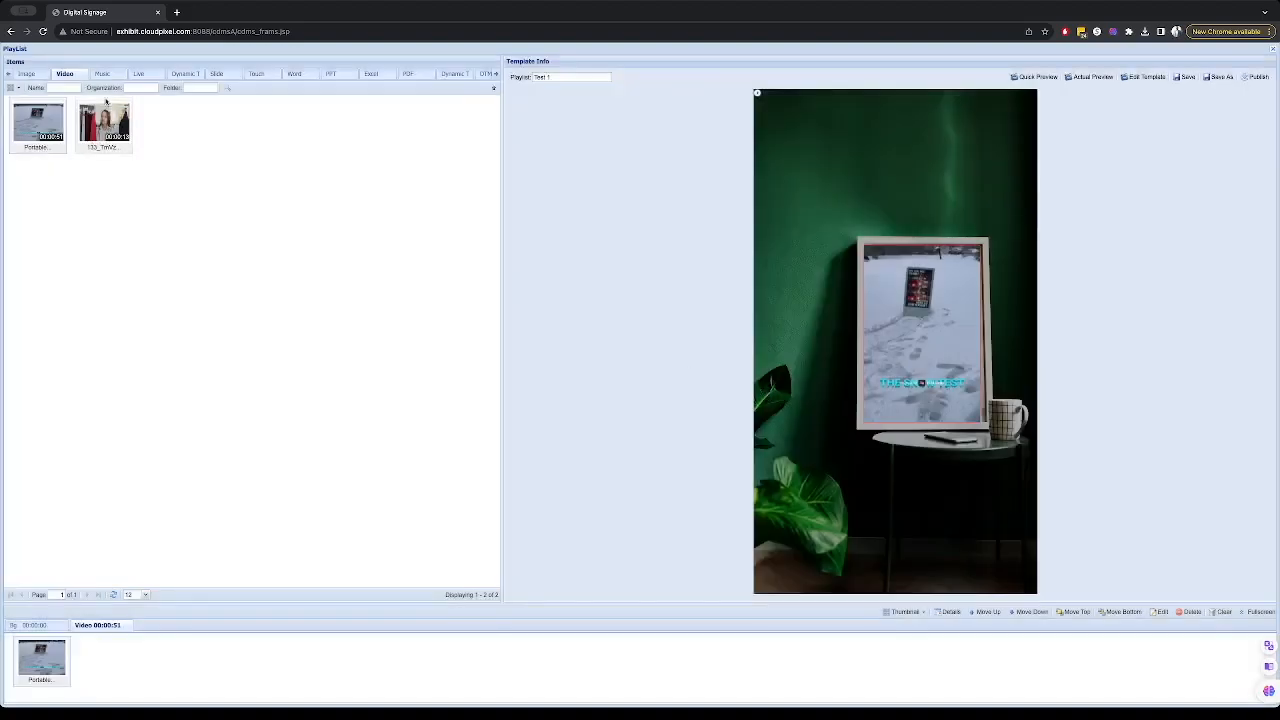
- Add the stylish image from the image library to the Video zone's playlist after the Portable video
click(26, 74)
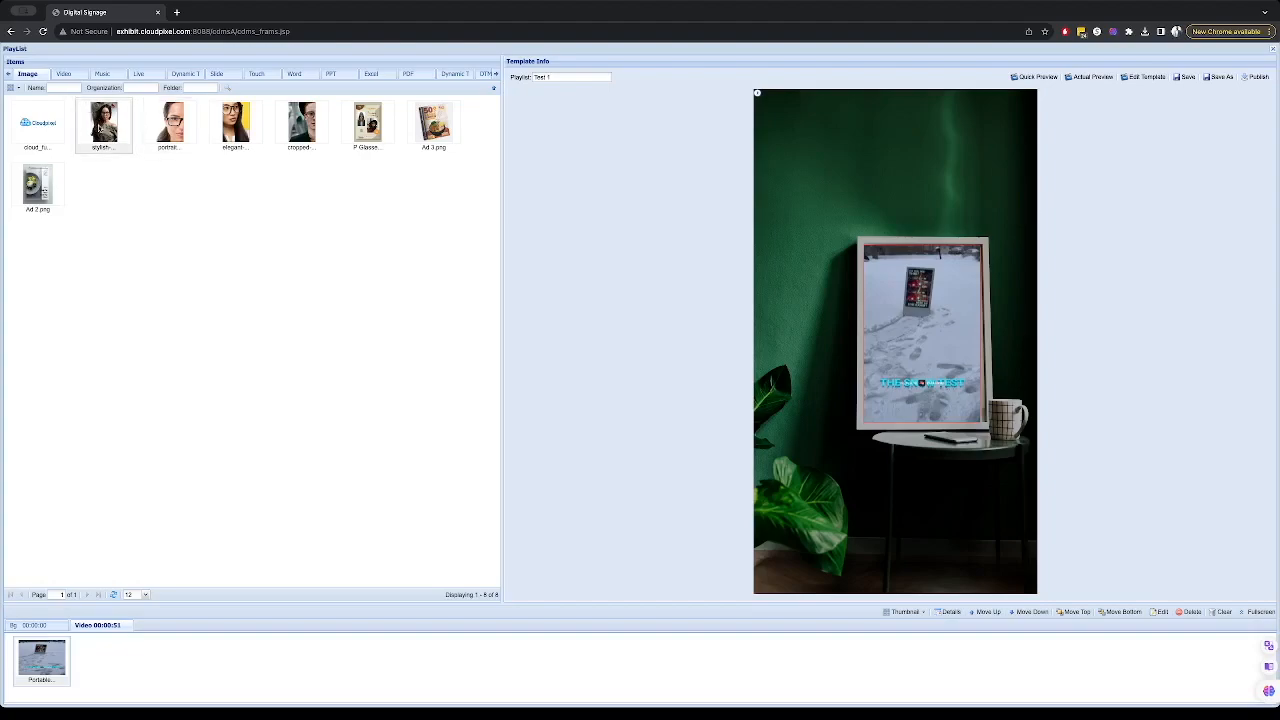
drag(104, 123, 96, 648)
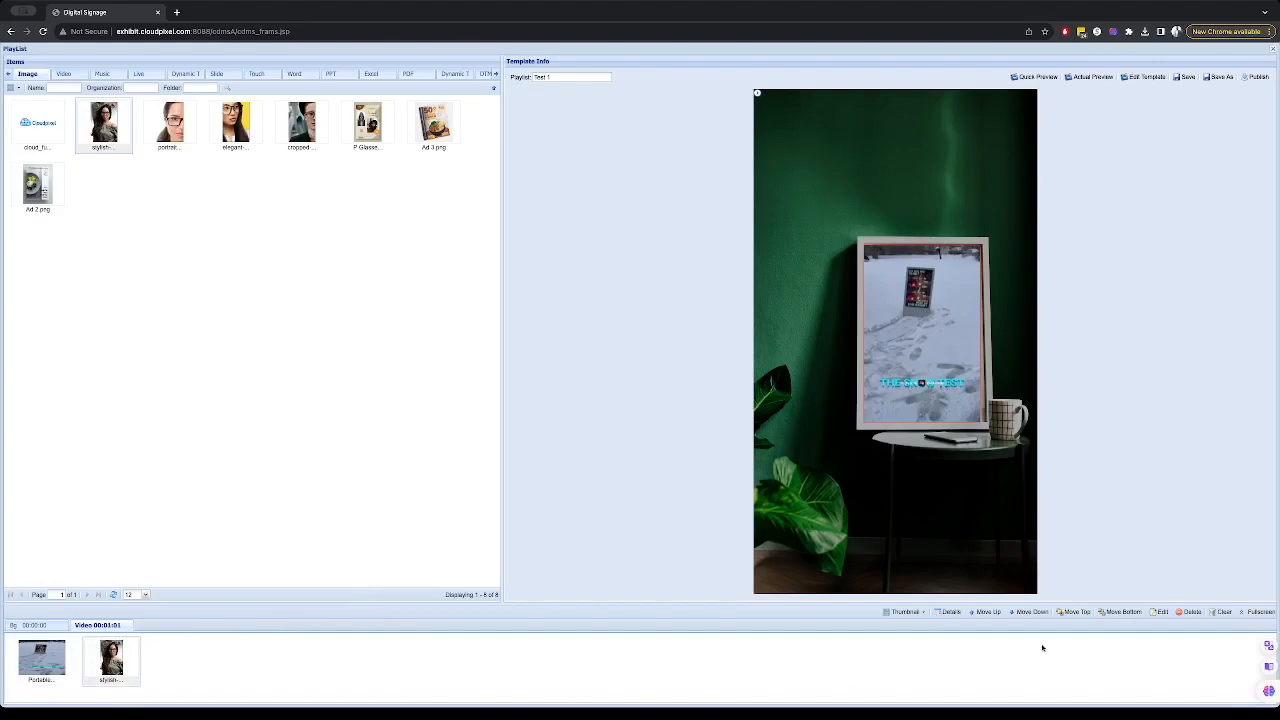
- Set the stylish image's duration to 15 seconds and its fill effect to Scale
click(1158, 612)
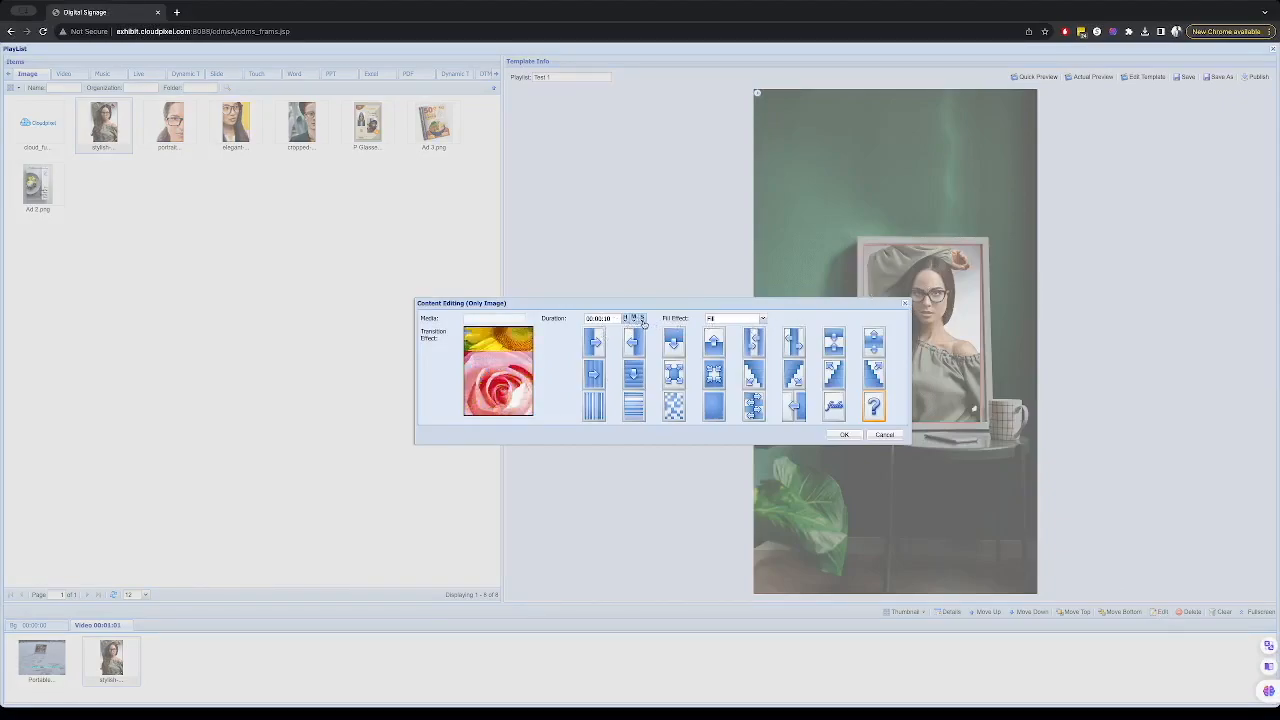
click(642, 318)
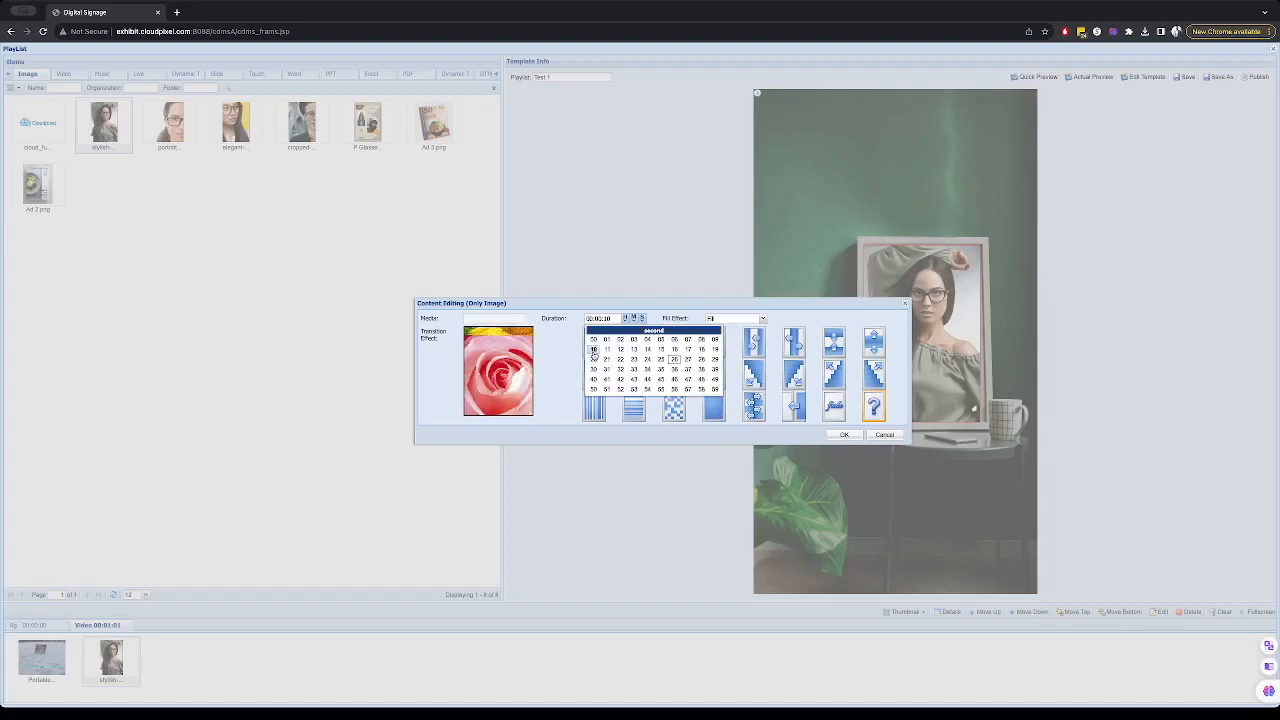
click(663, 351)
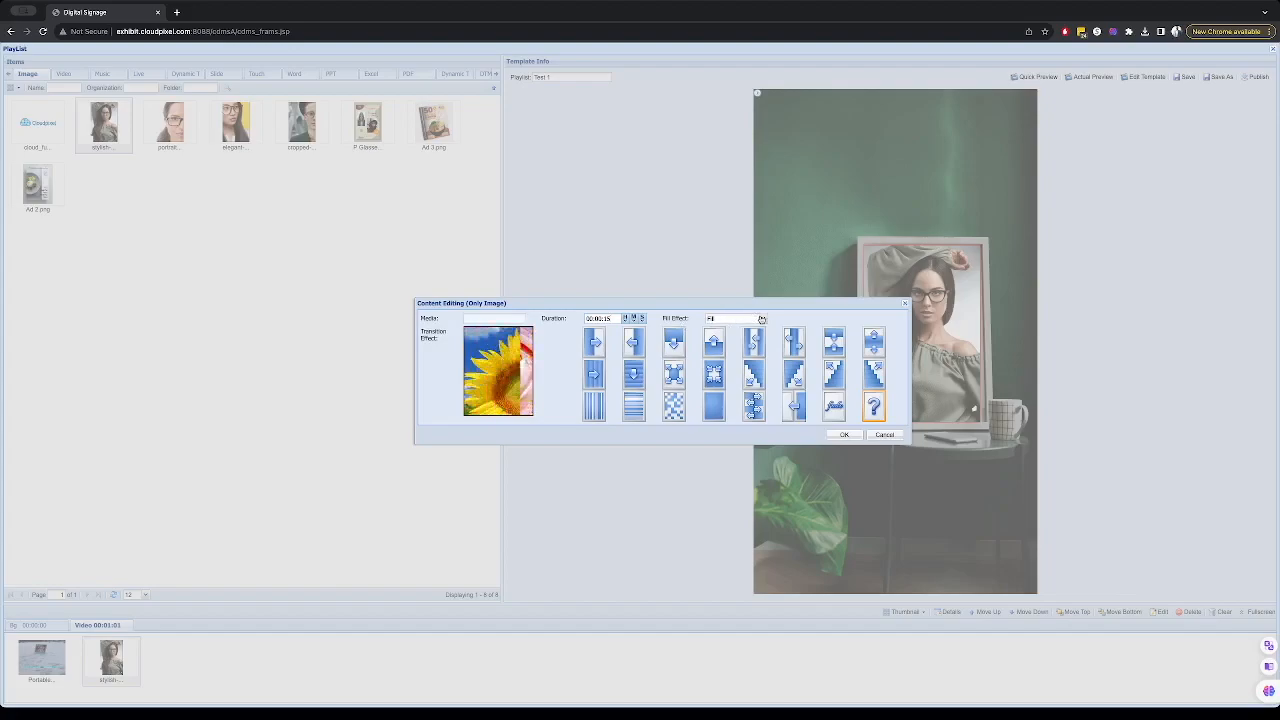
click(761, 318)
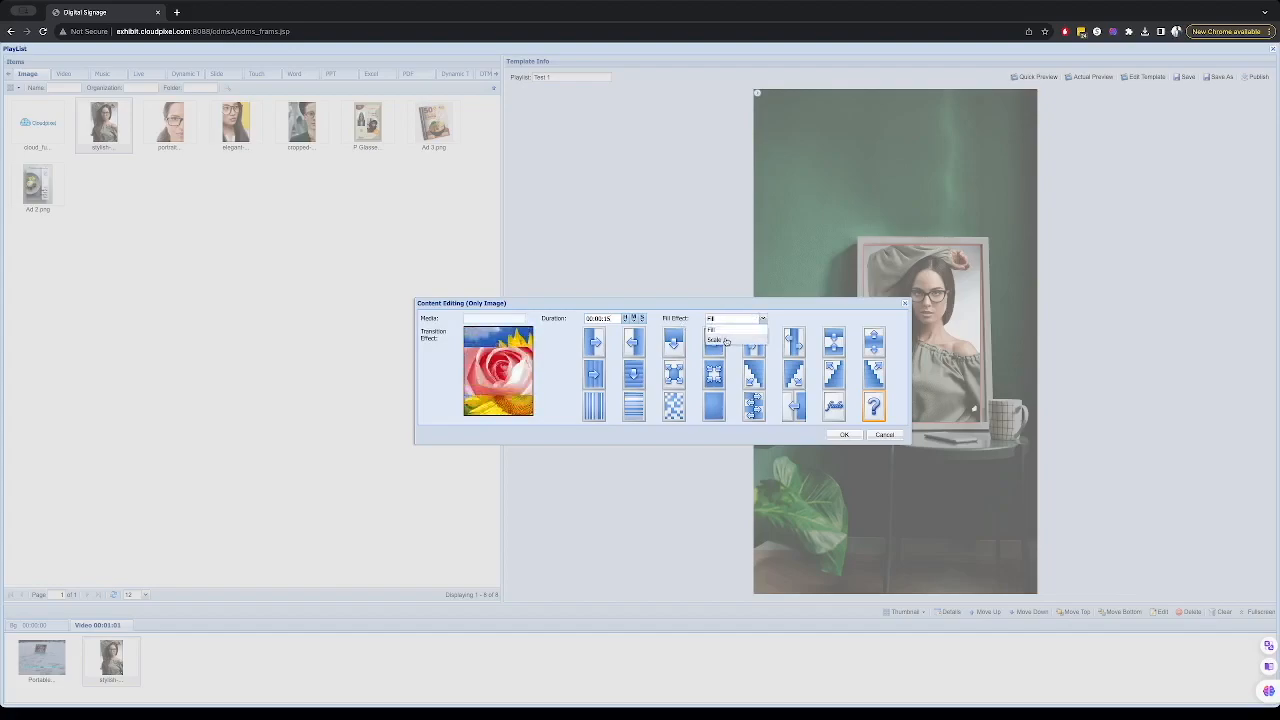
click(726, 342)
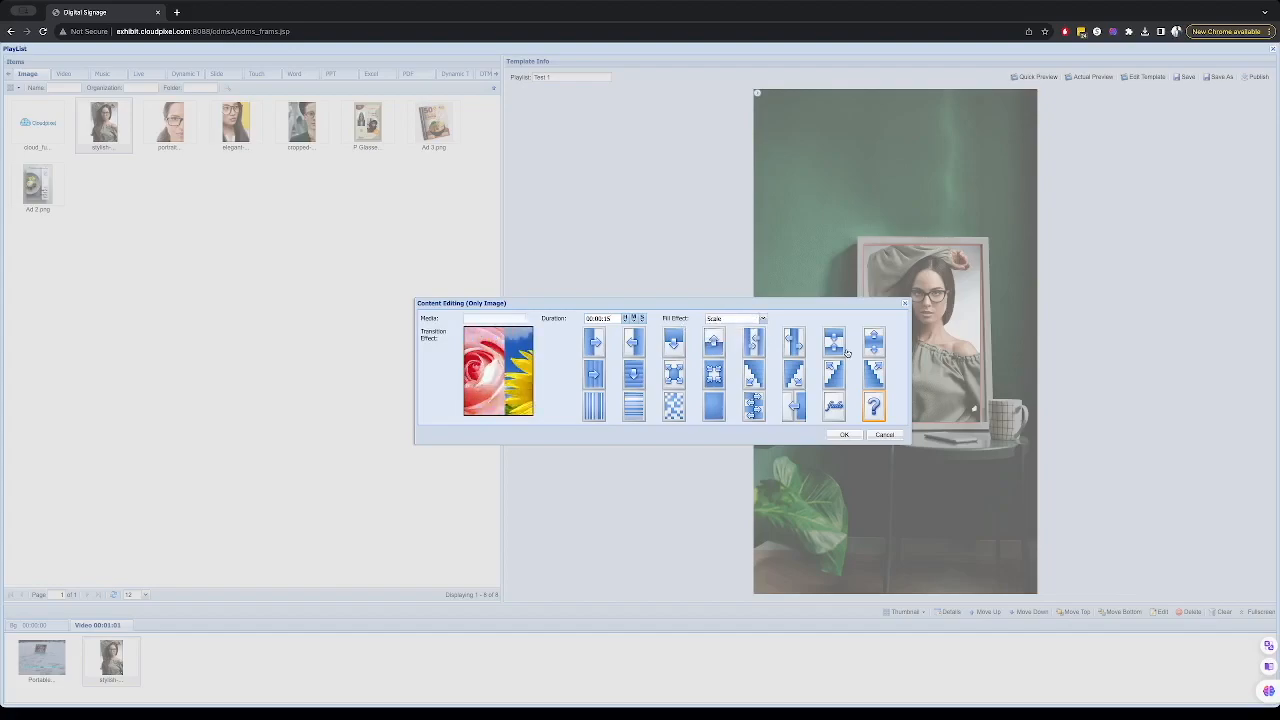
click(843, 435)
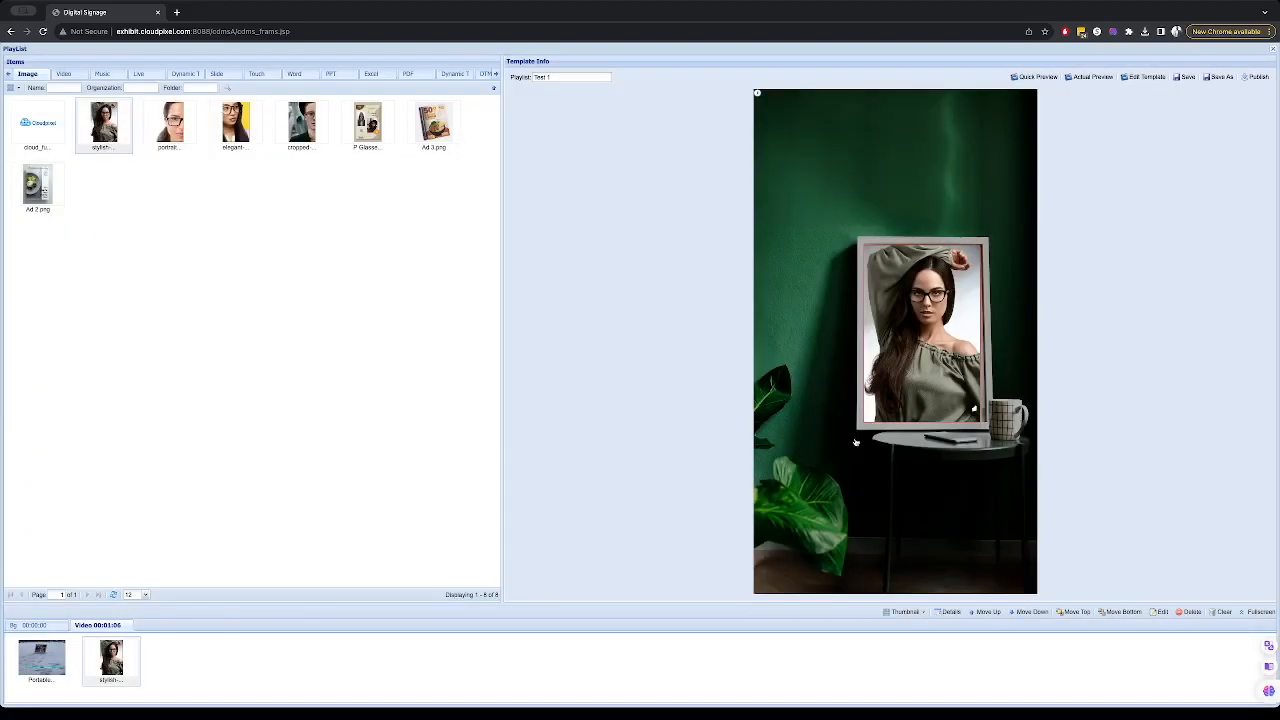
- Quick-preview the Test 1 playlist, then save it, choosing to jump automatically to the publishing page
click(1030, 78)
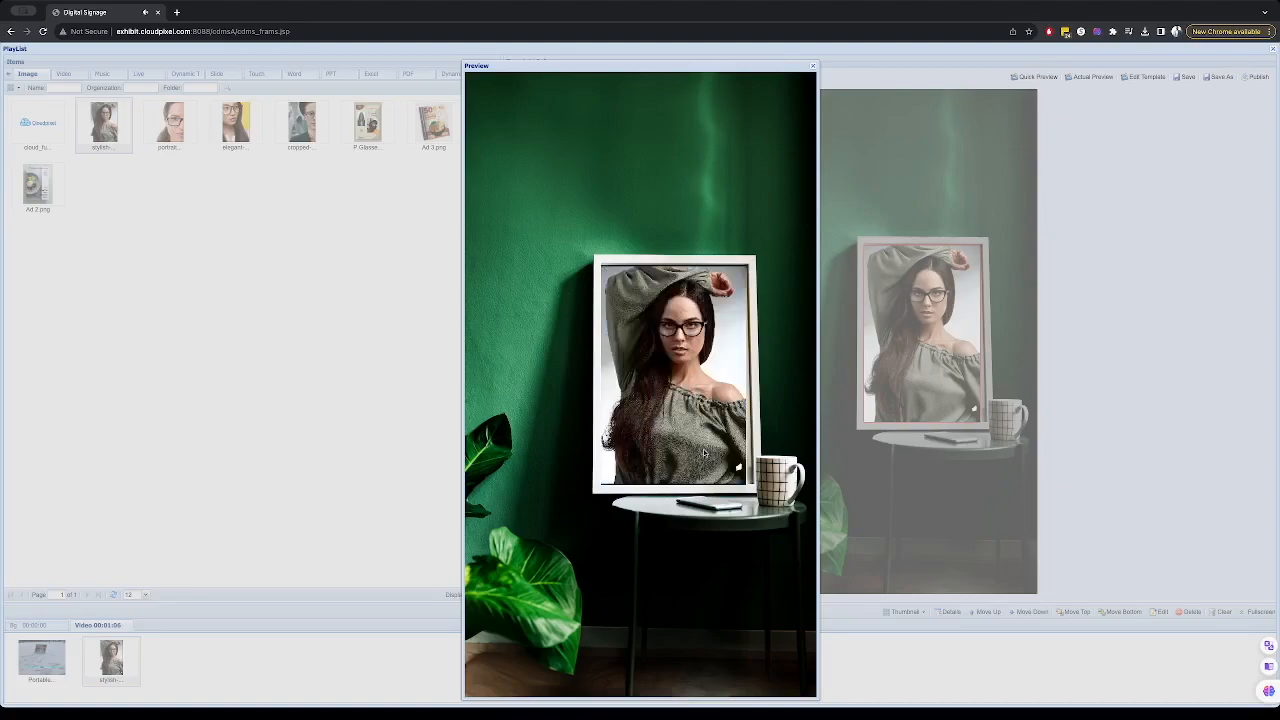
click(812, 66)
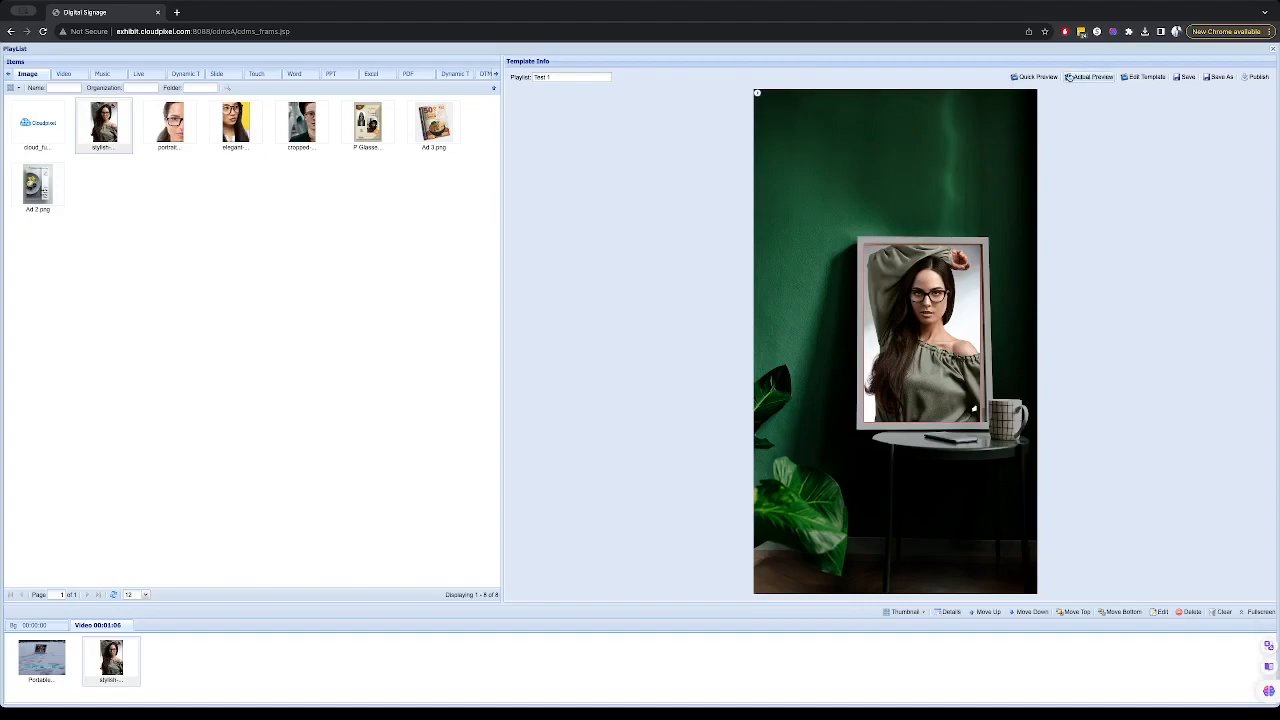
click(1184, 78)
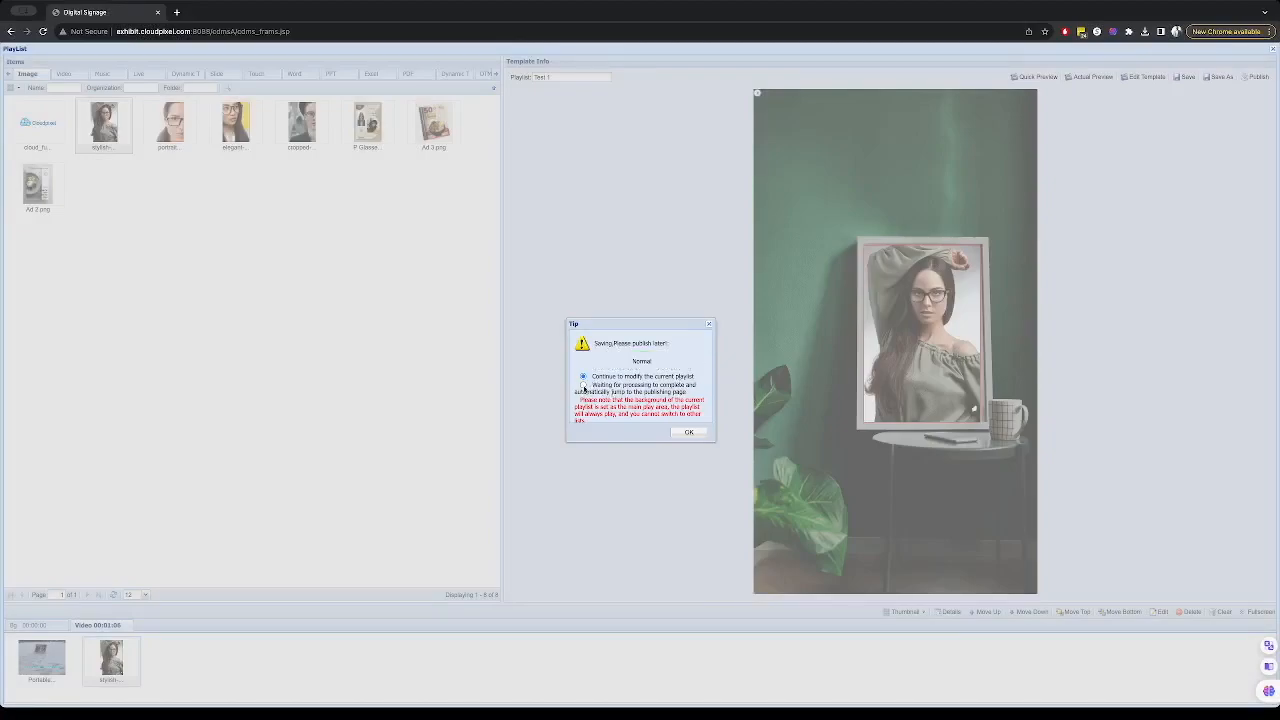
click(583, 386)
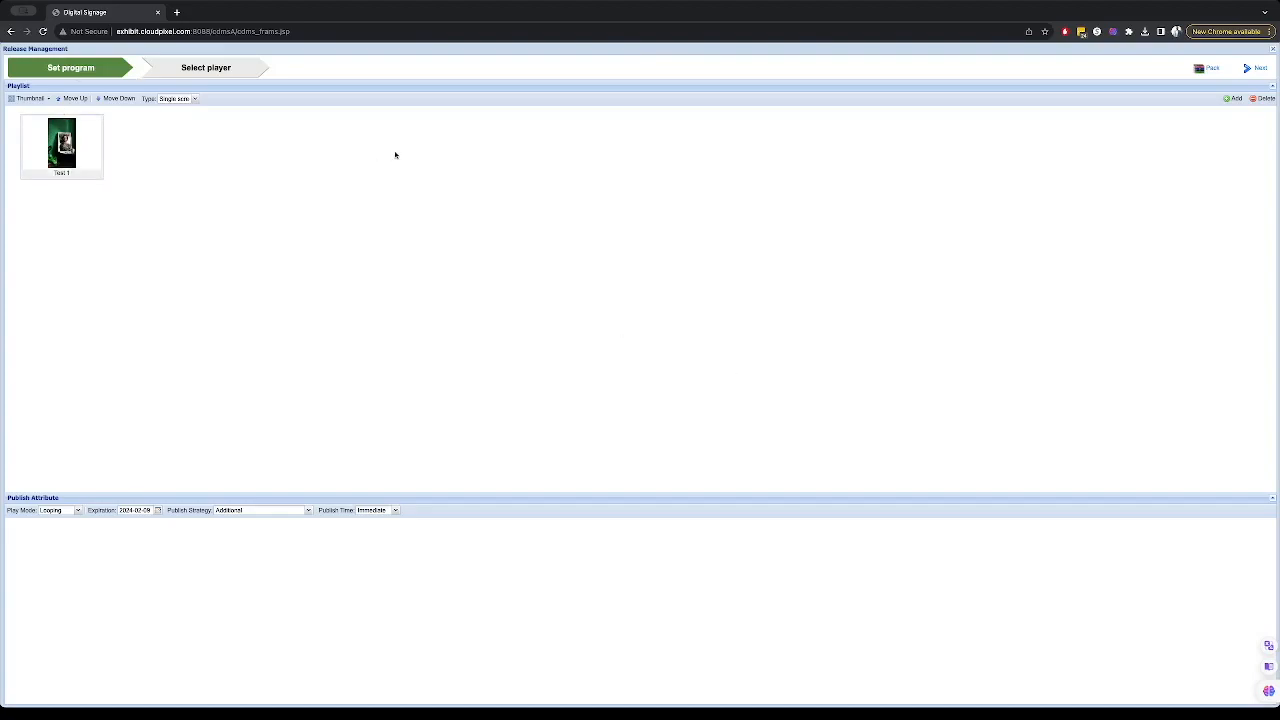
- Review the Play Mode and Publish Strategy options for the publish attributes
click(61, 511)
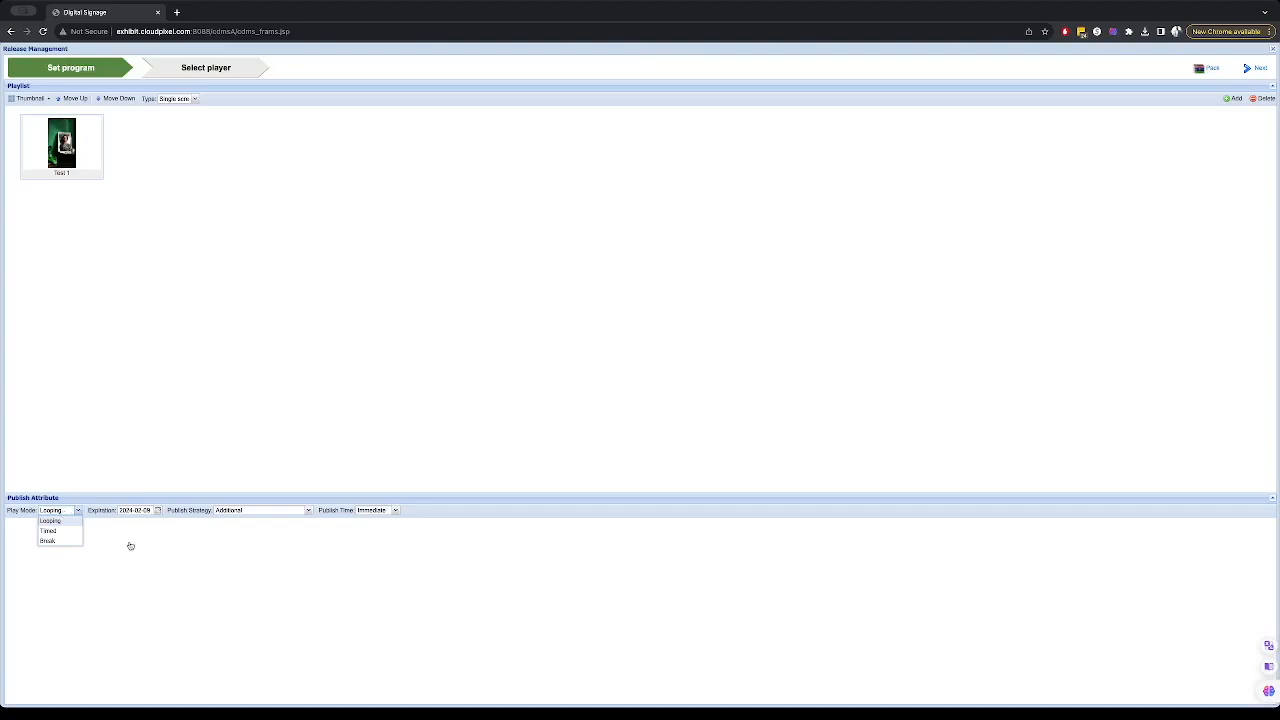
click(172, 557)
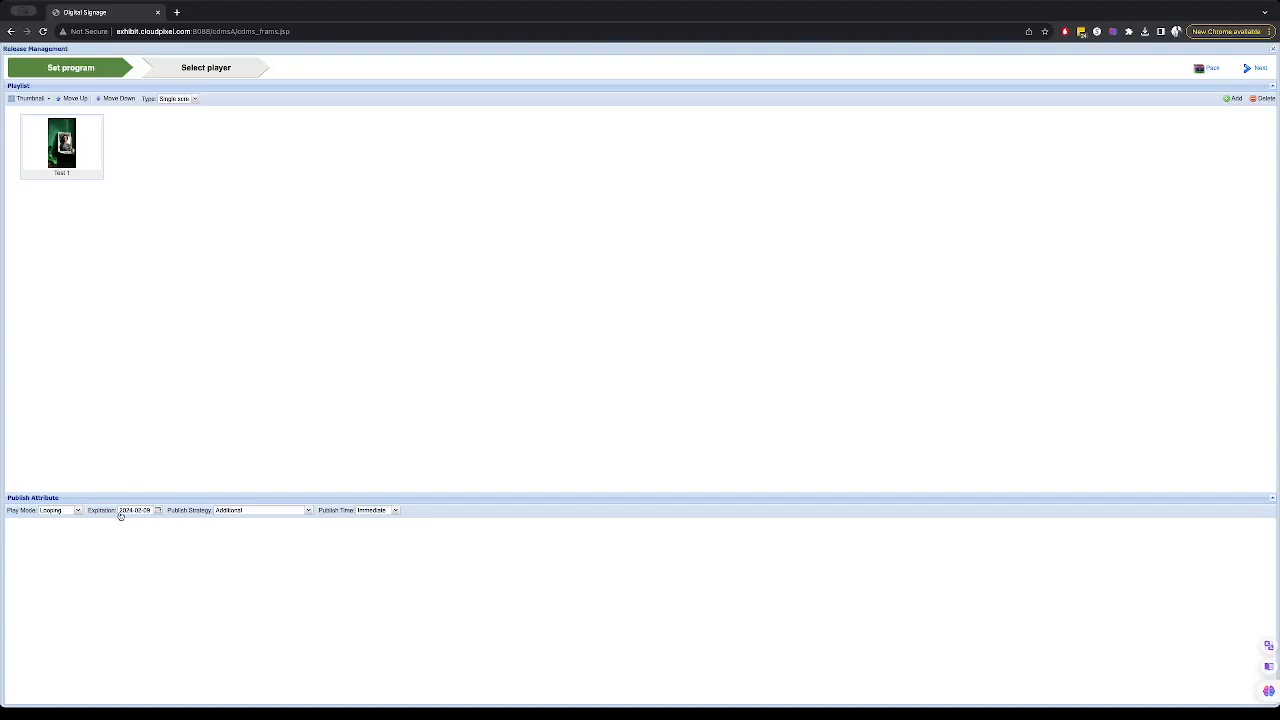
click(260, 511)
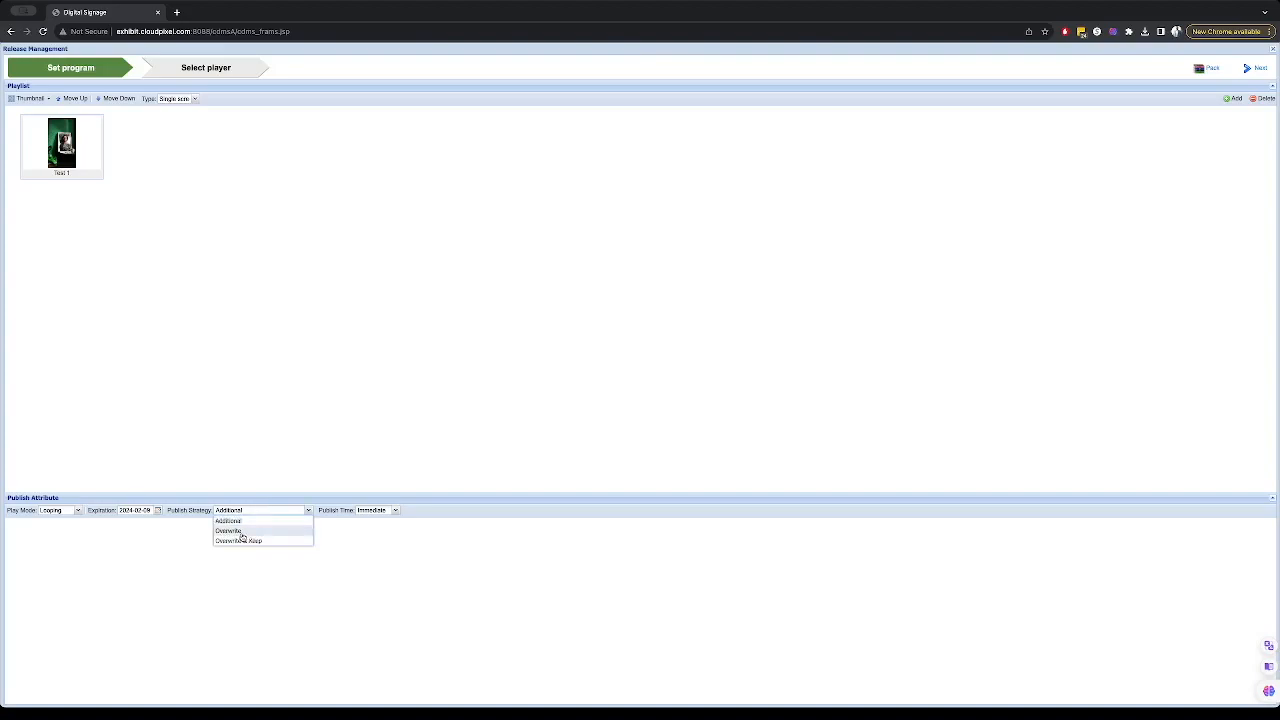
click(378, 538)
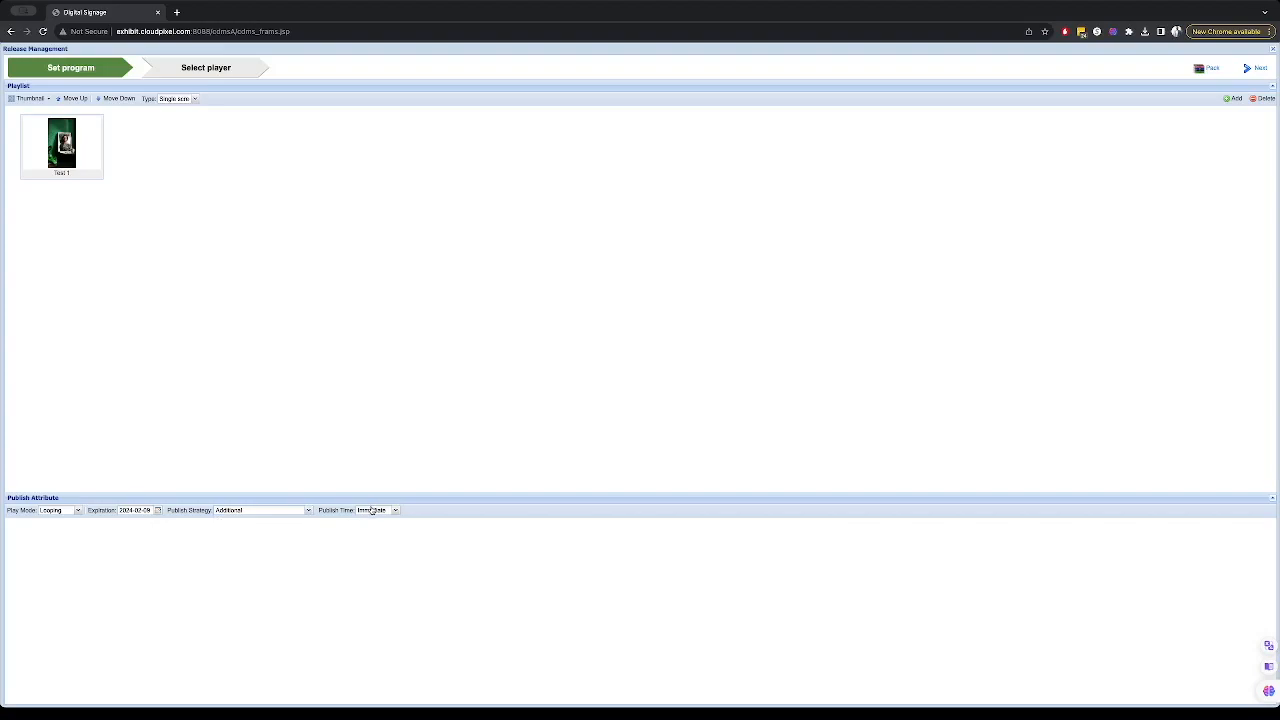
click(388, 512)
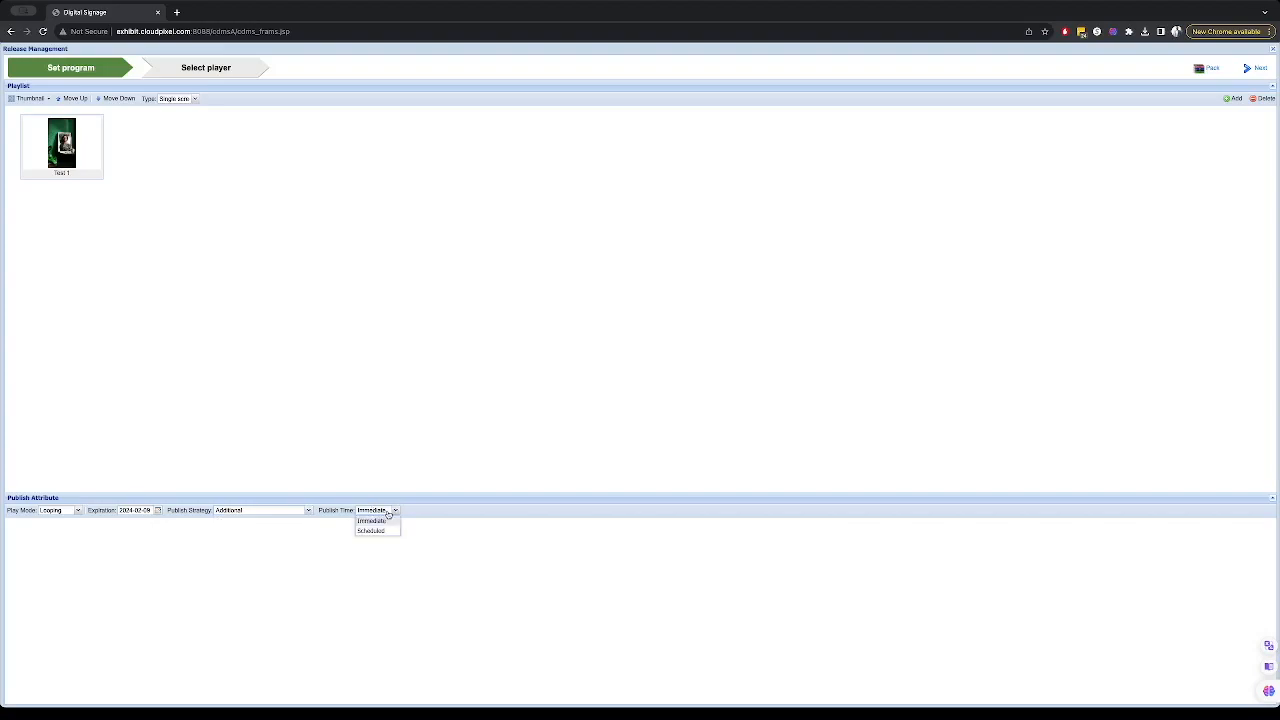
click(378, 531)
click(459, 510)
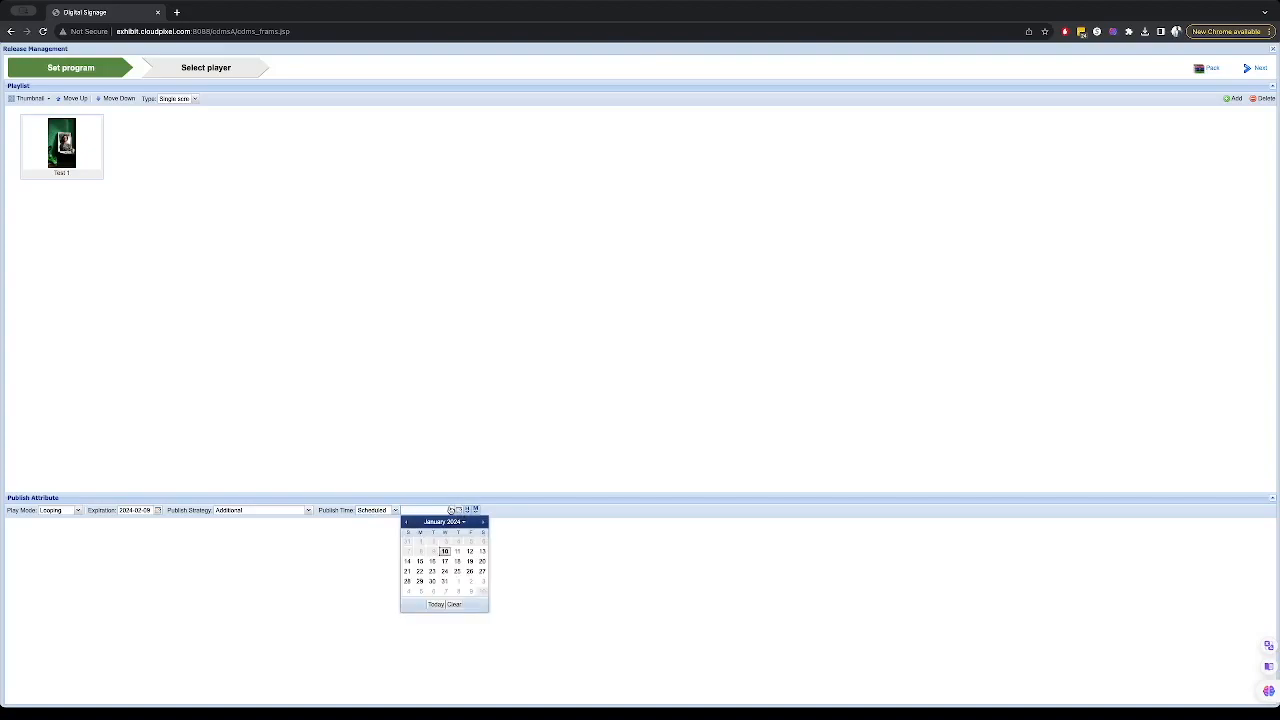
click(444, 561)
click(466, 511)
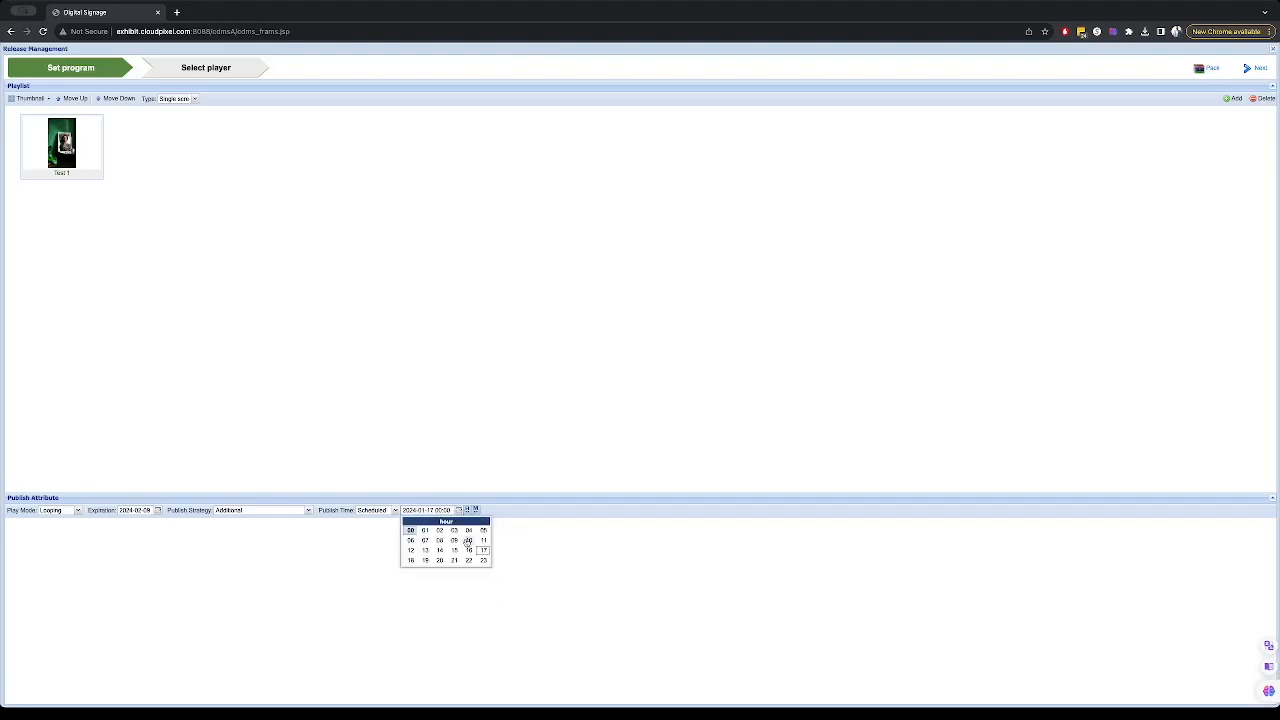
click(390, 511)
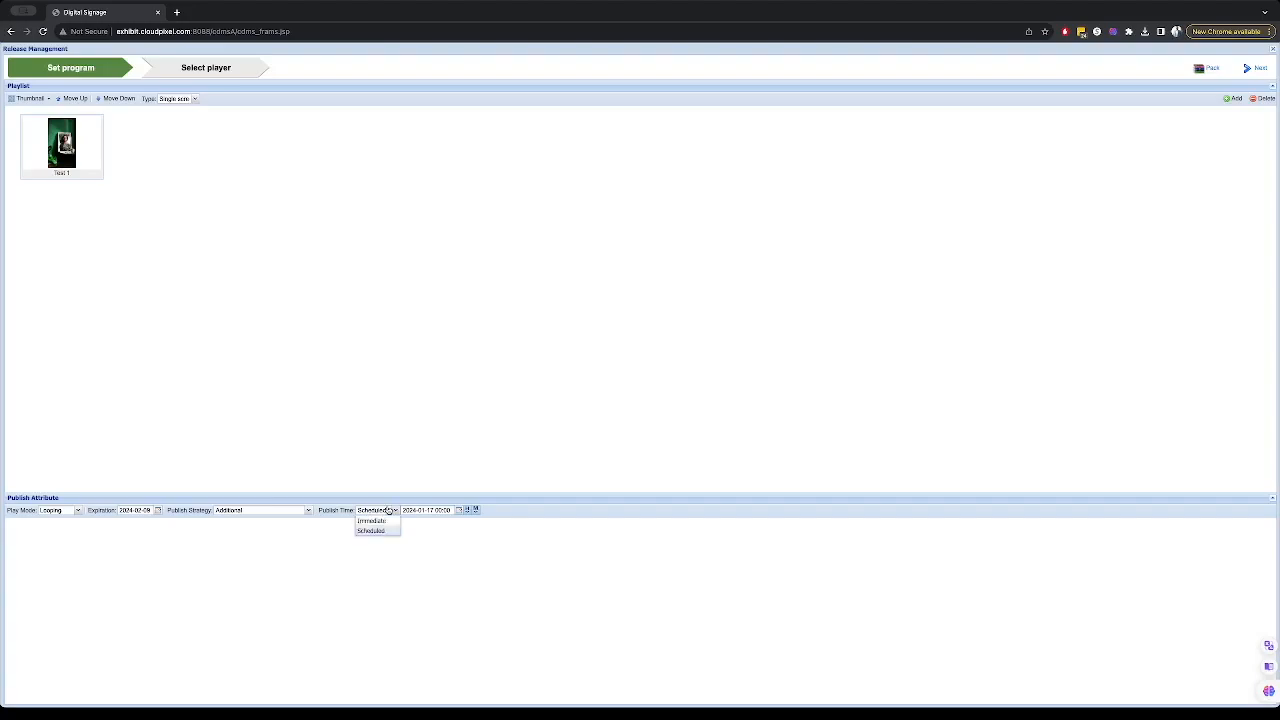
click(372, 521)
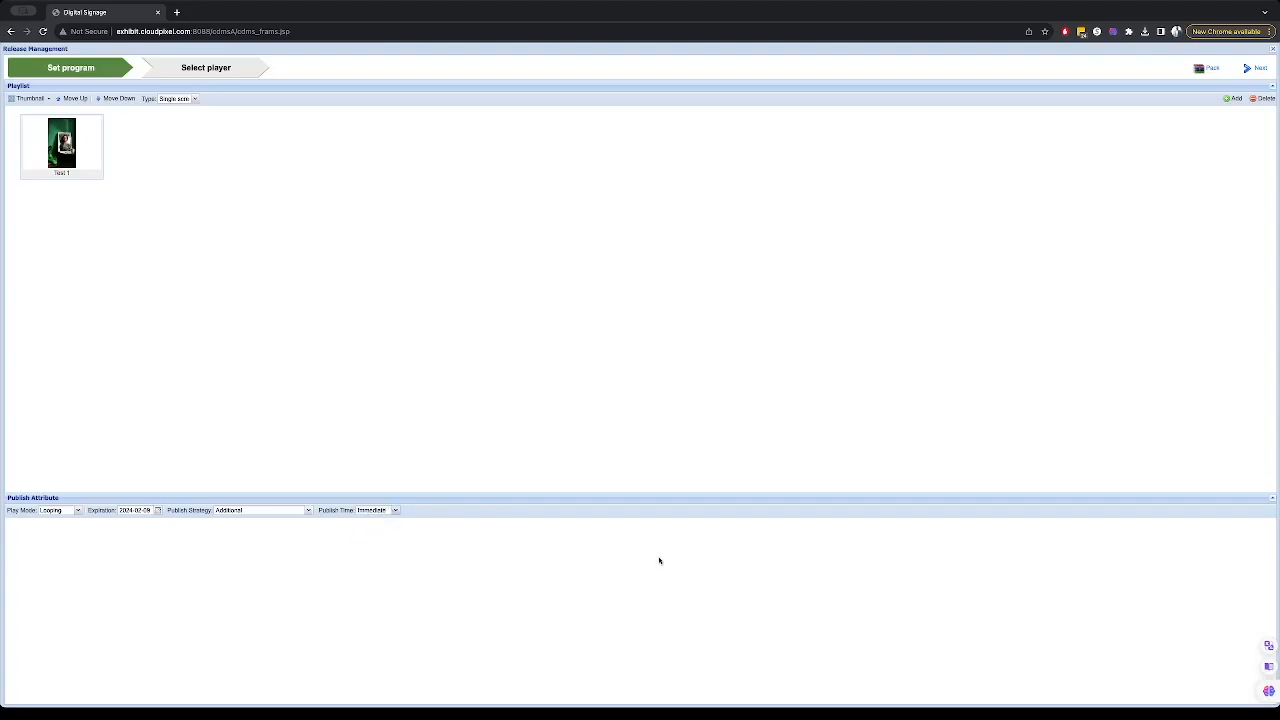
- Target the Rechargeable player and publish the Test 1 program to it
click(1248, 70)
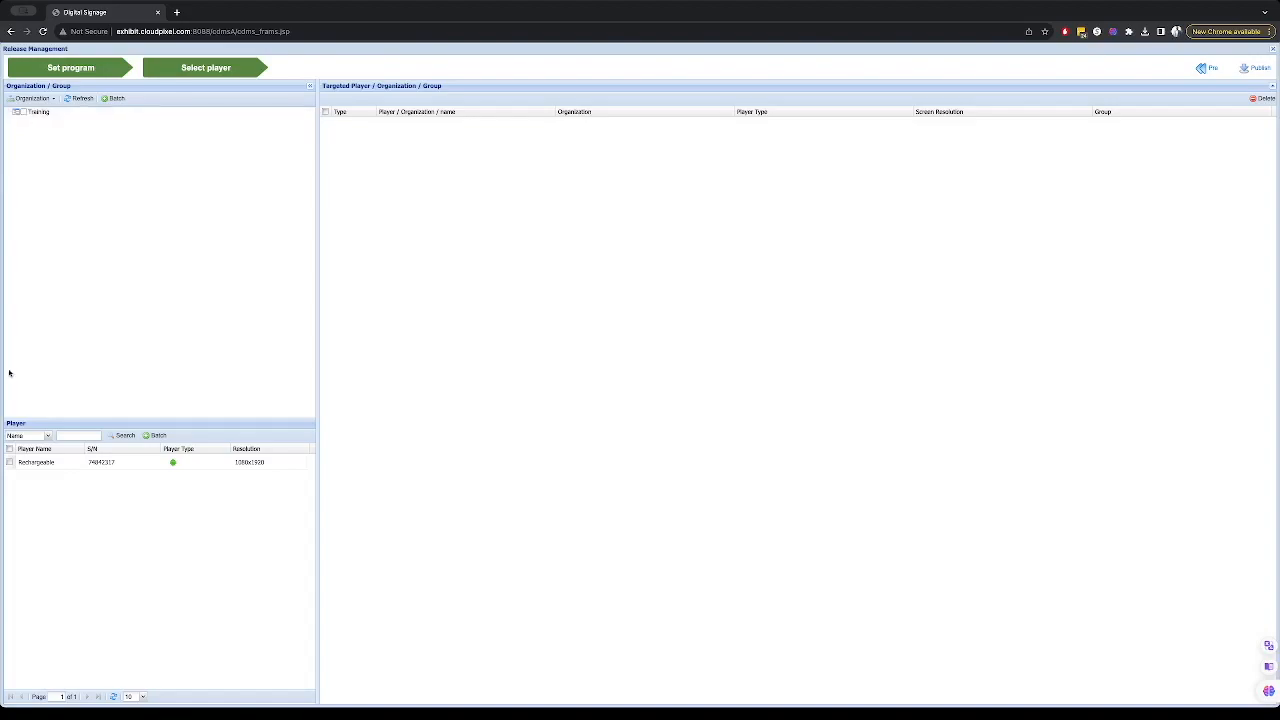
click(10, 463)
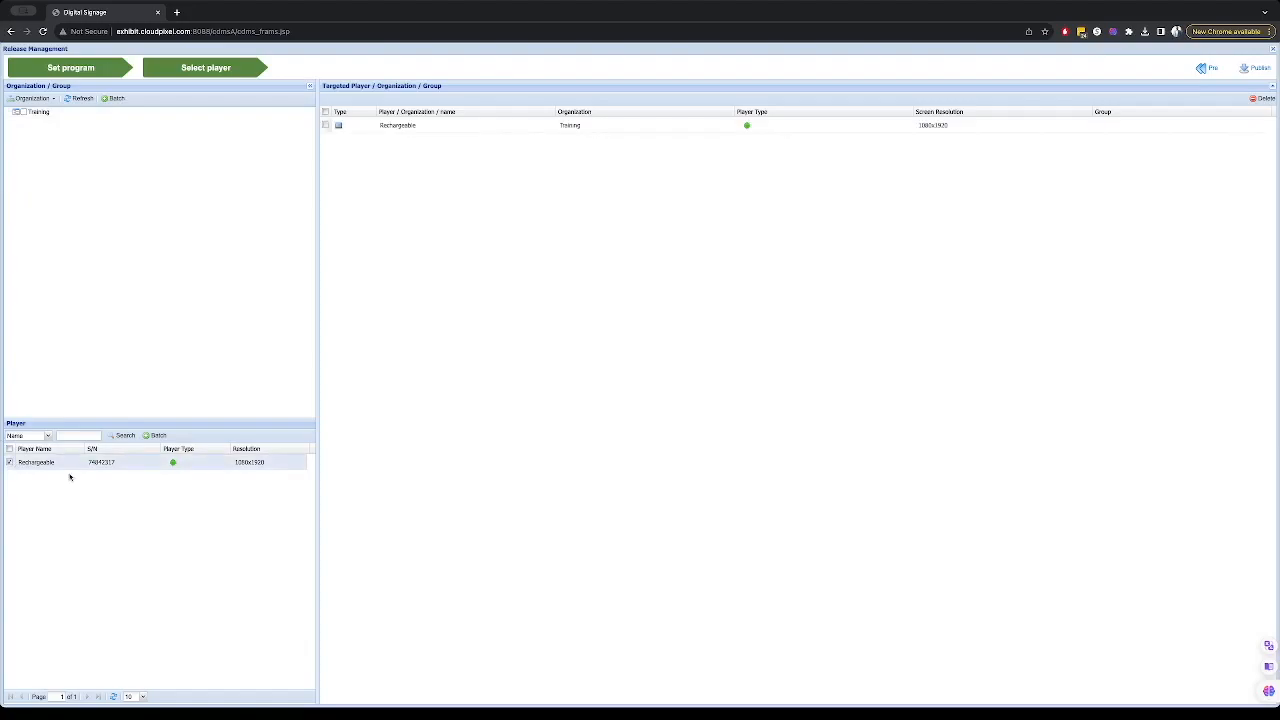
click(325, 125)
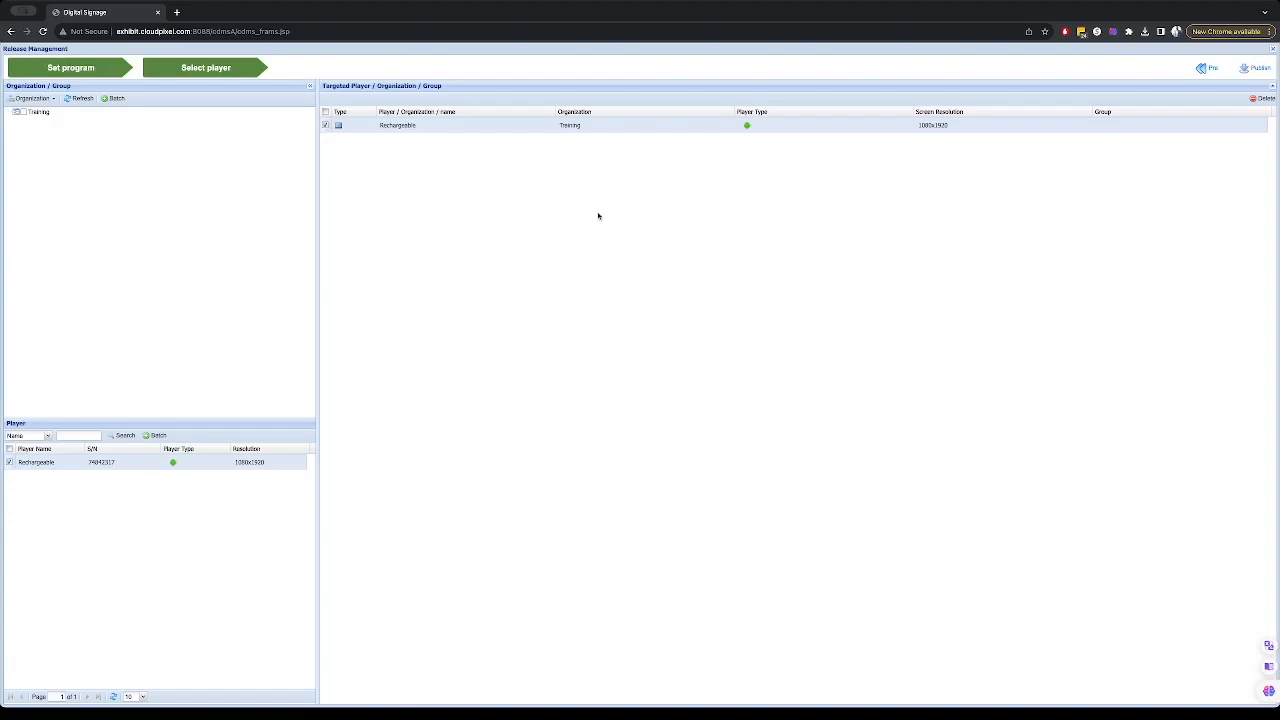
click(1255, 69)
click(641, 396)
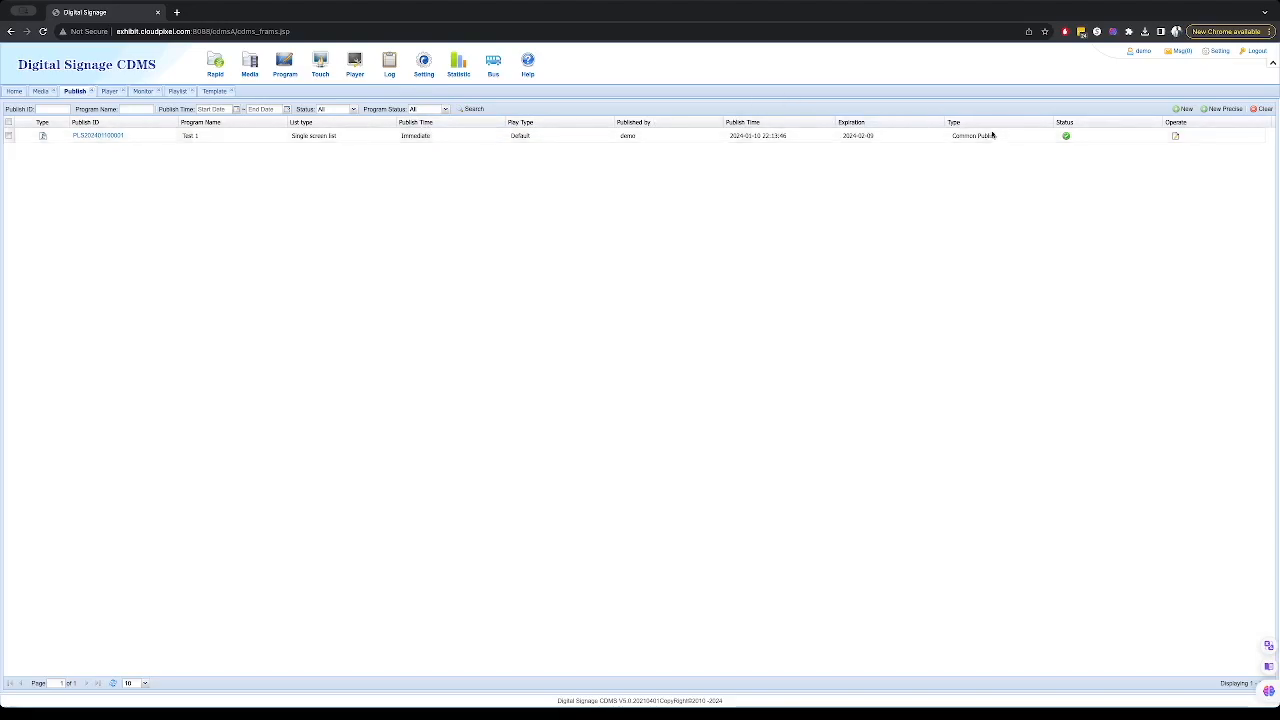
- Check which players received the Test 1 publication, then open the player Monitor page
click(1066, 136)
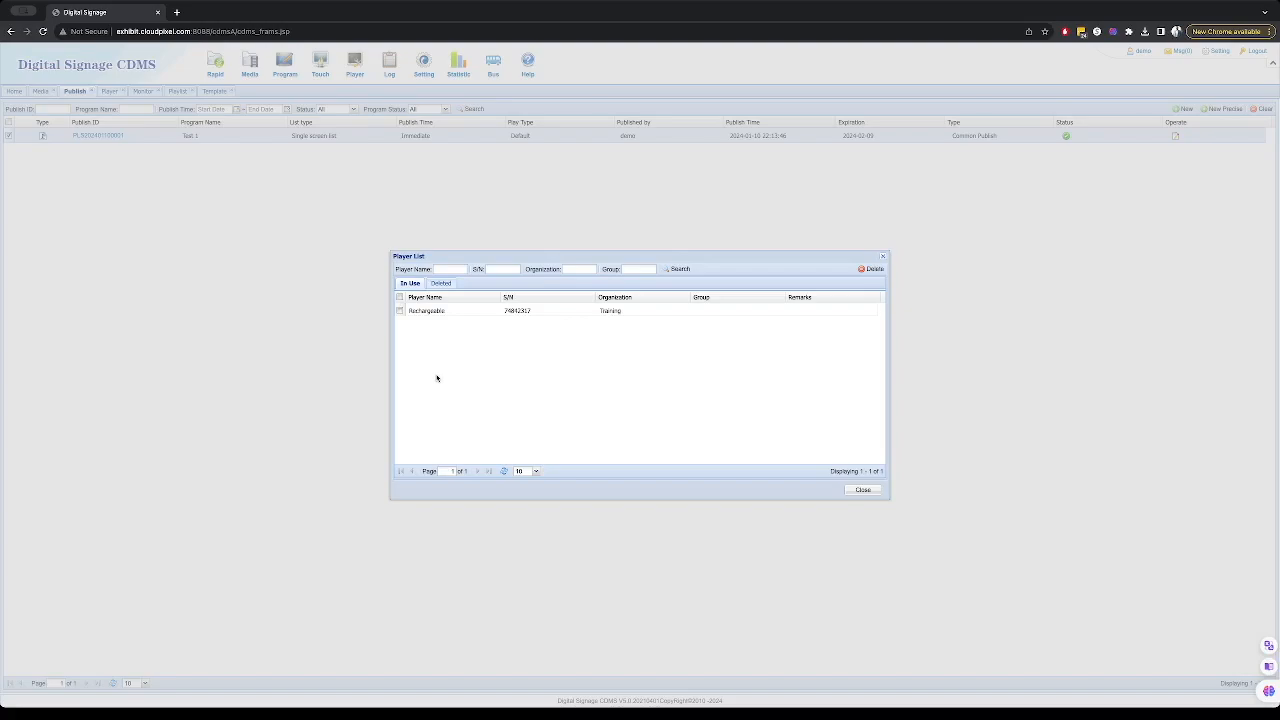
click(862, 489)
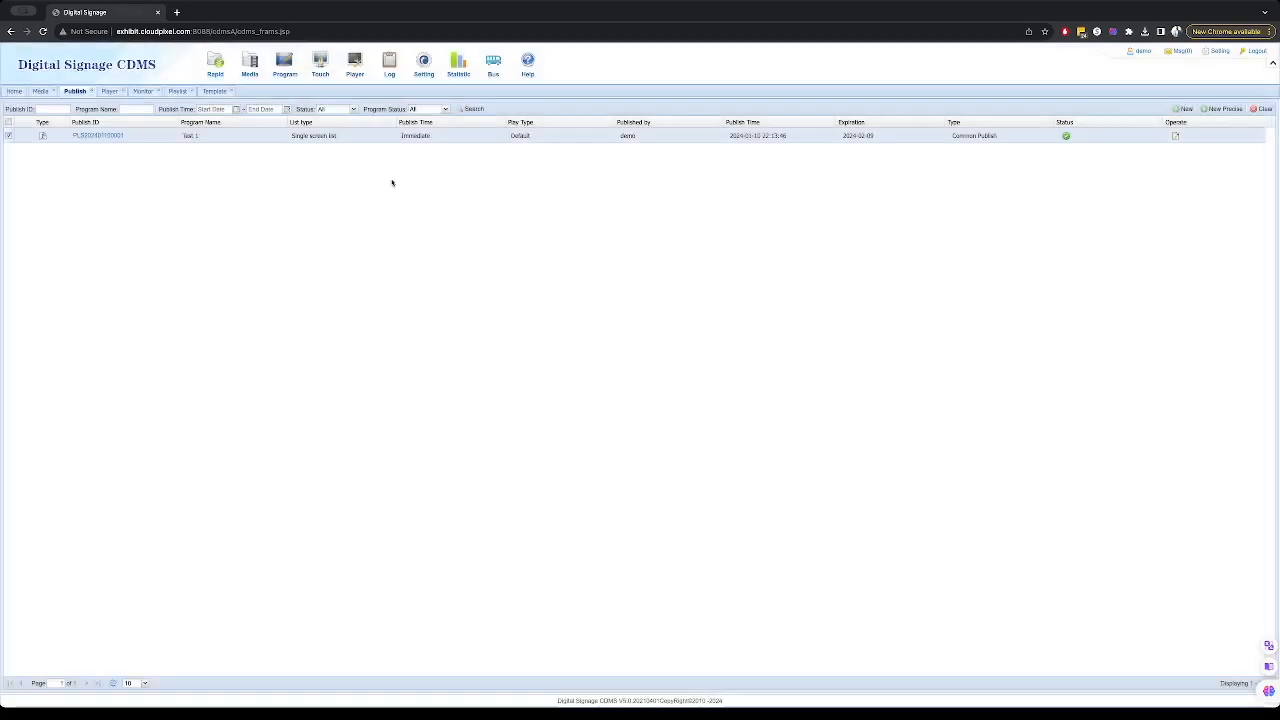
mouse_move(355, 79)
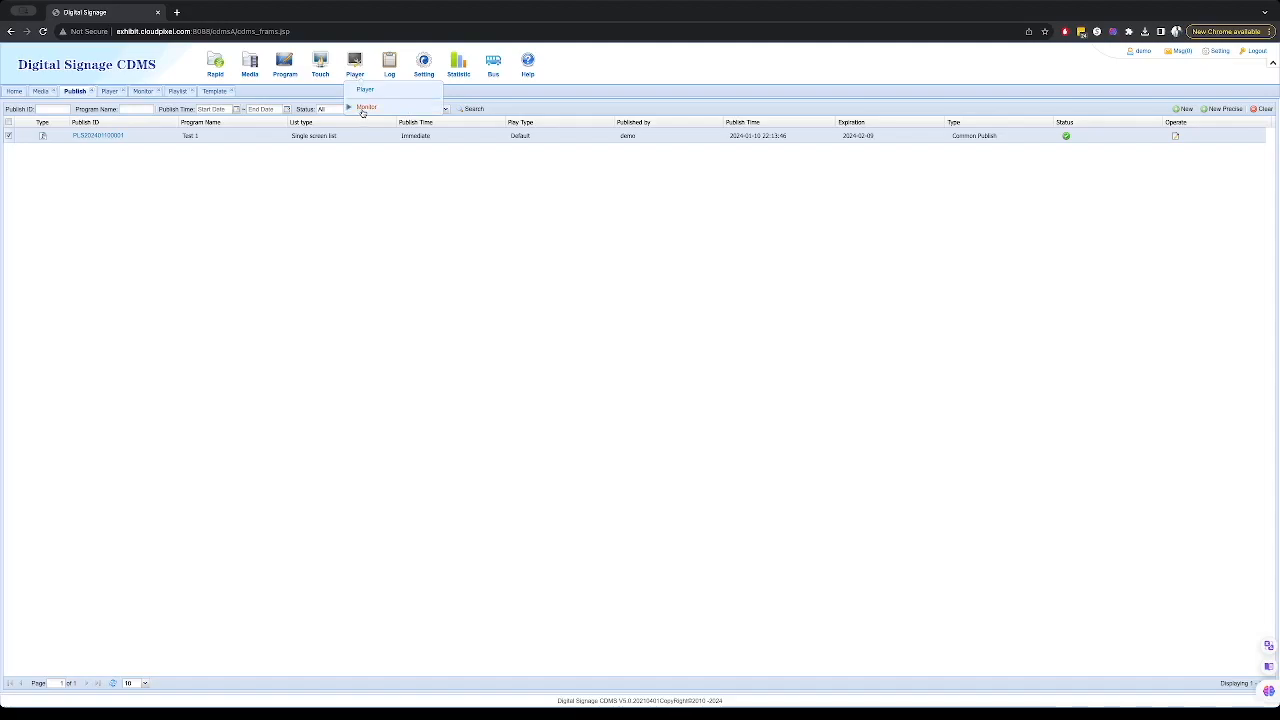
click(363, 108)
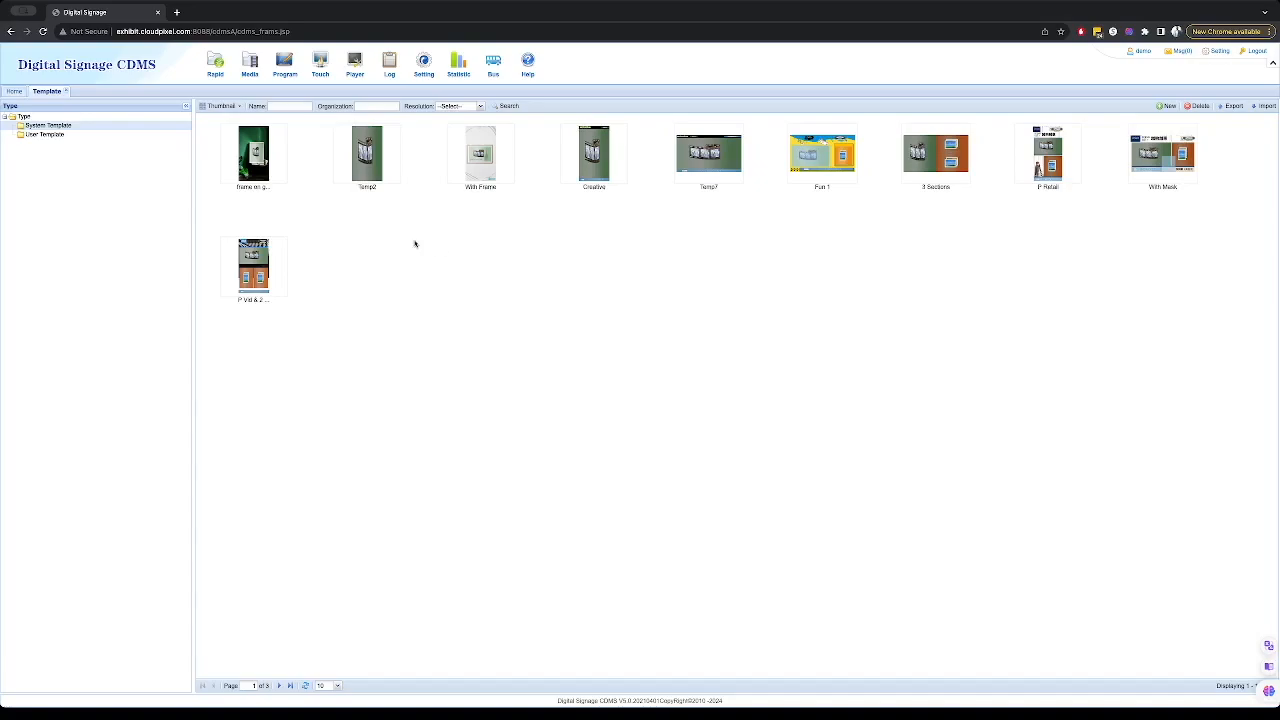
- Open the With Frame system template in the editor, save it, and close the editor
click(338, 686)
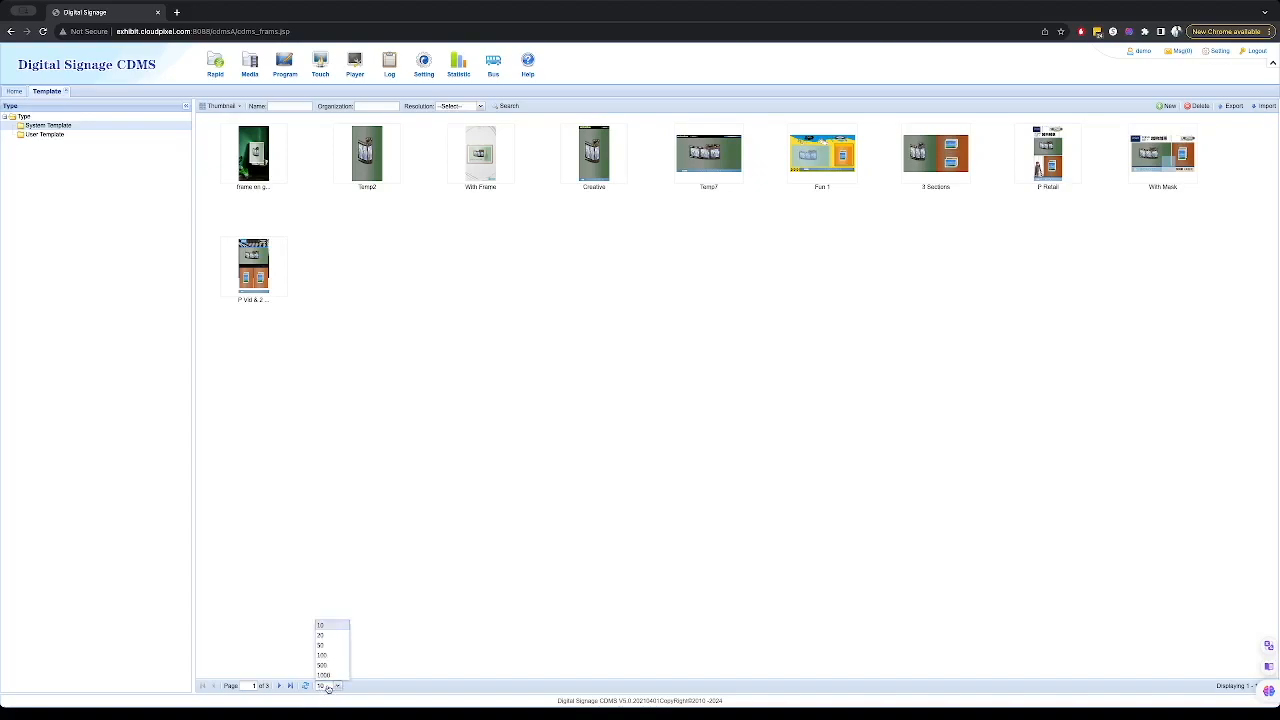
click(325, 674)
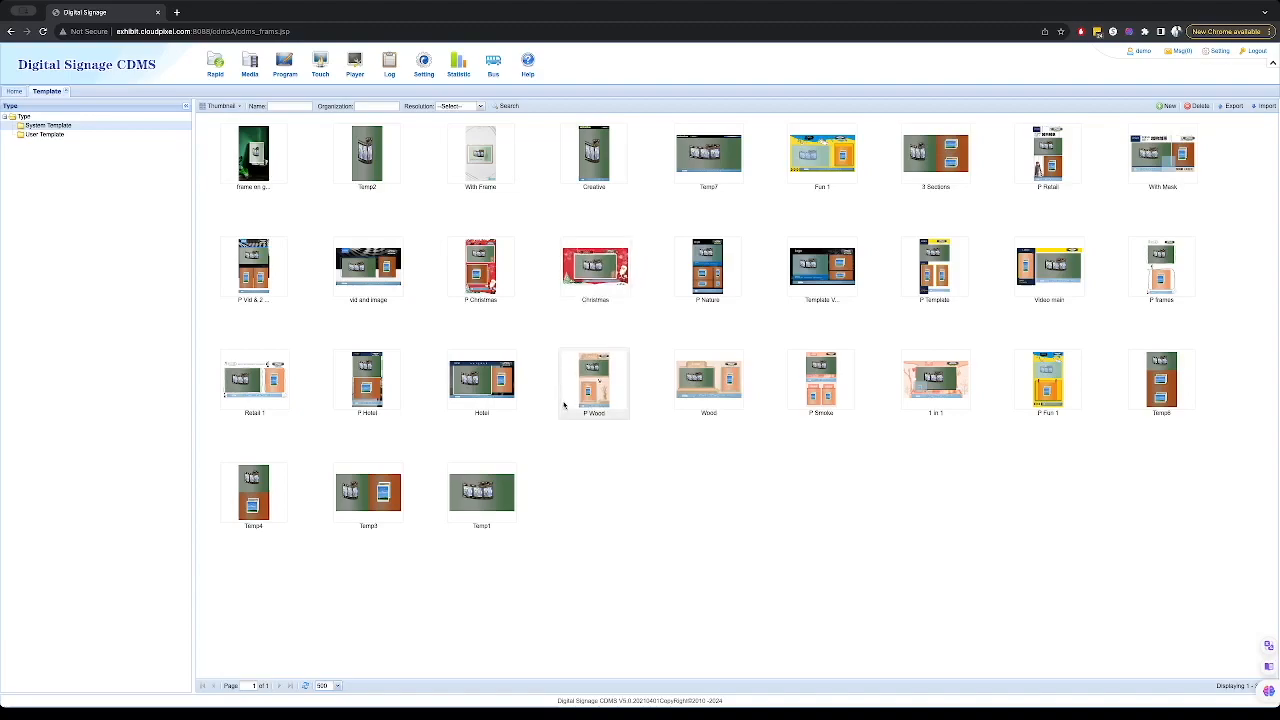
double_click(488, 157)
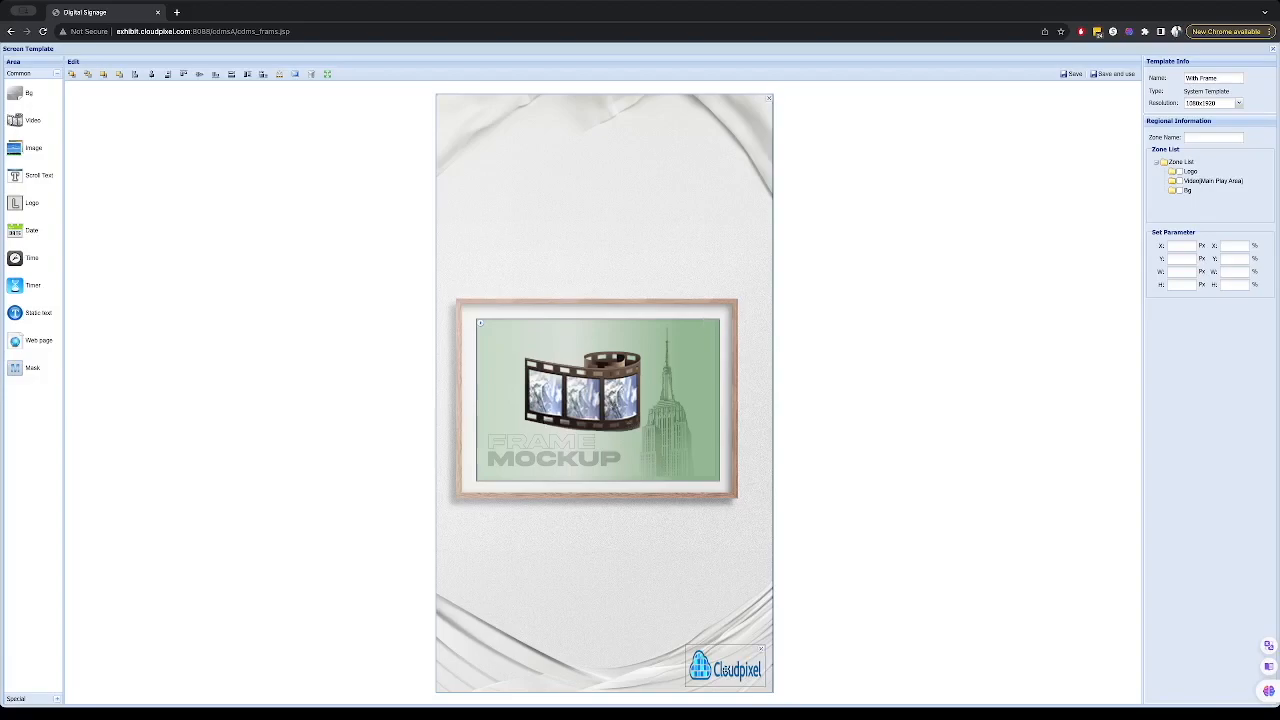
click(1070, 74)
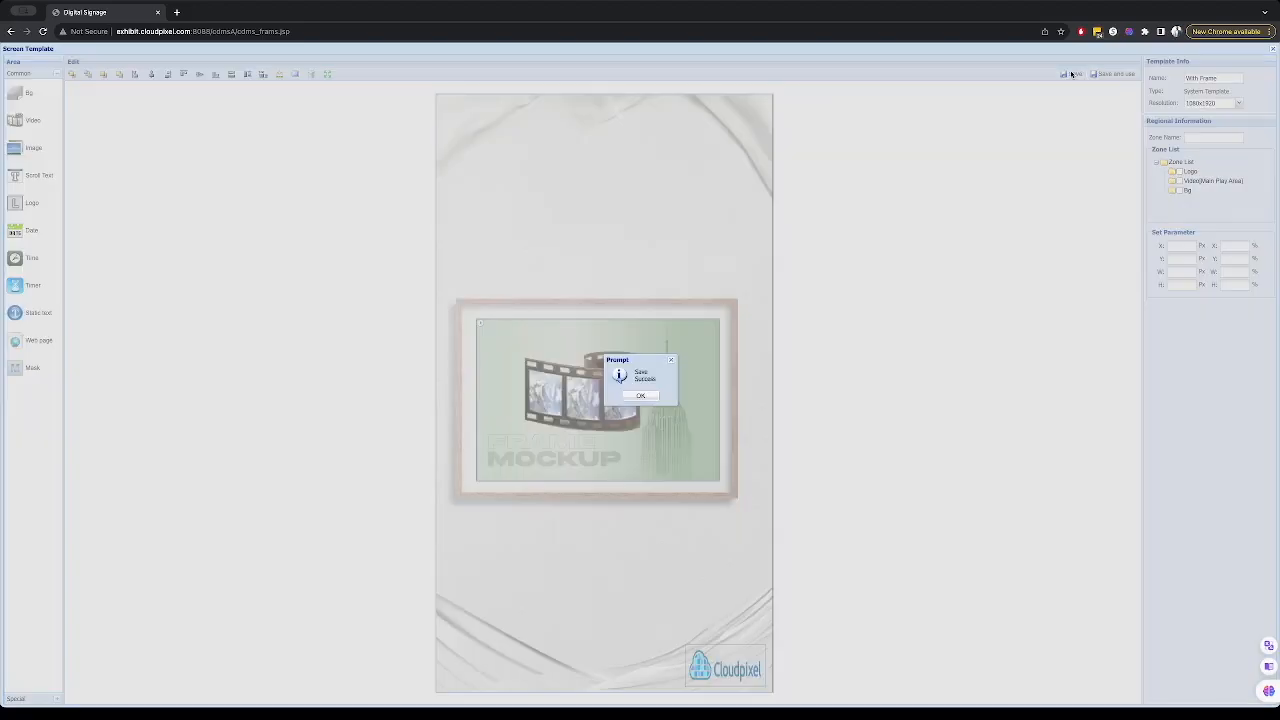
click(641, 395)
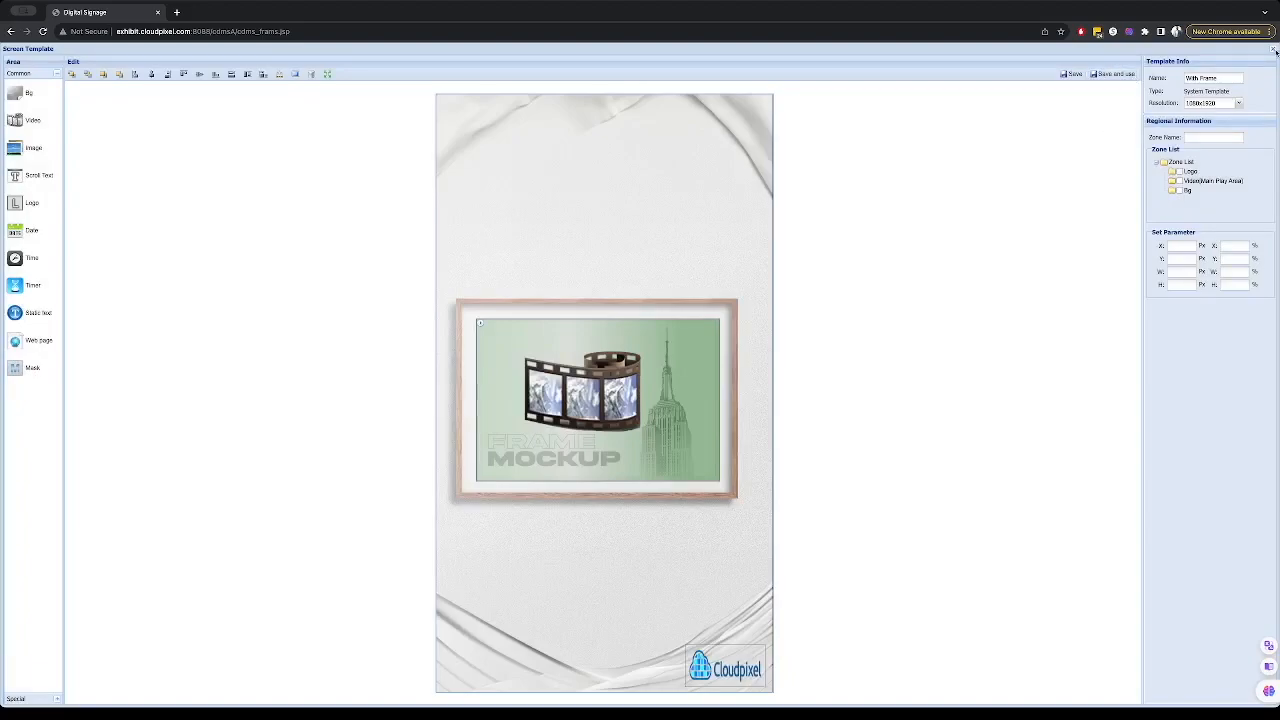
click(1274, 50)
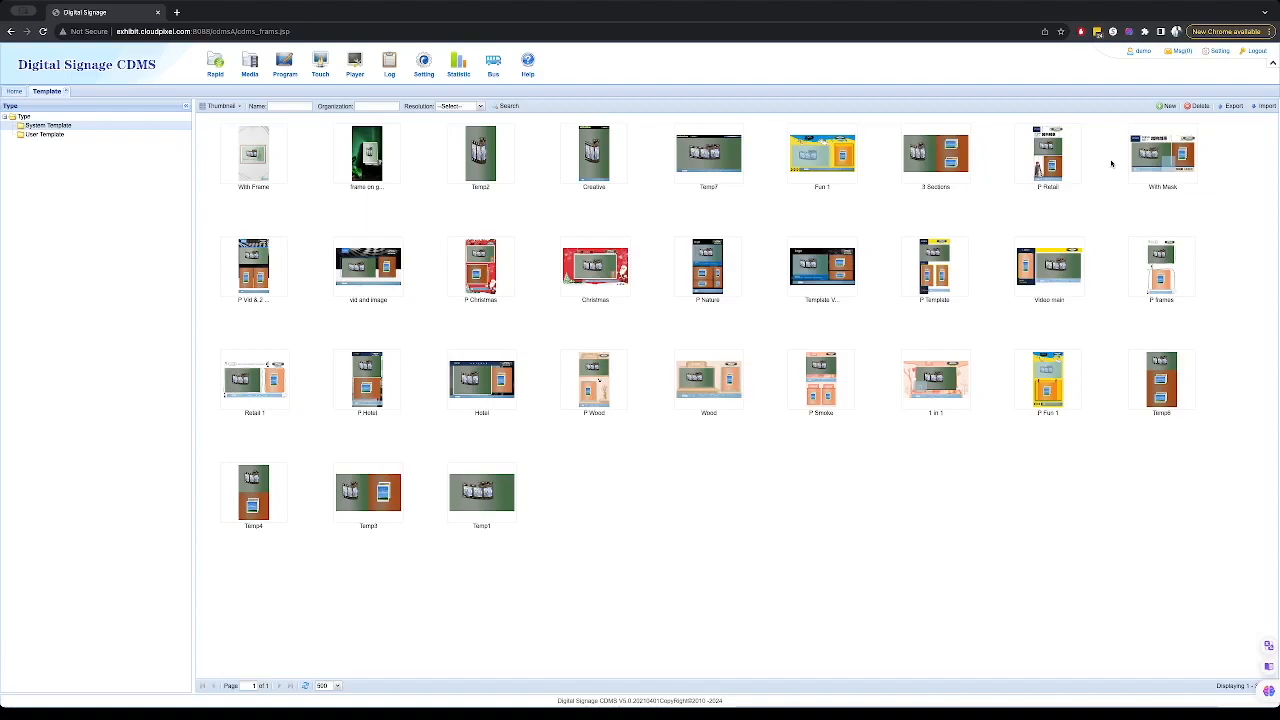
- Create a new template named Portrait with Logo at 1080x1920 resolution
click(1166, 106)
click(660, 339)
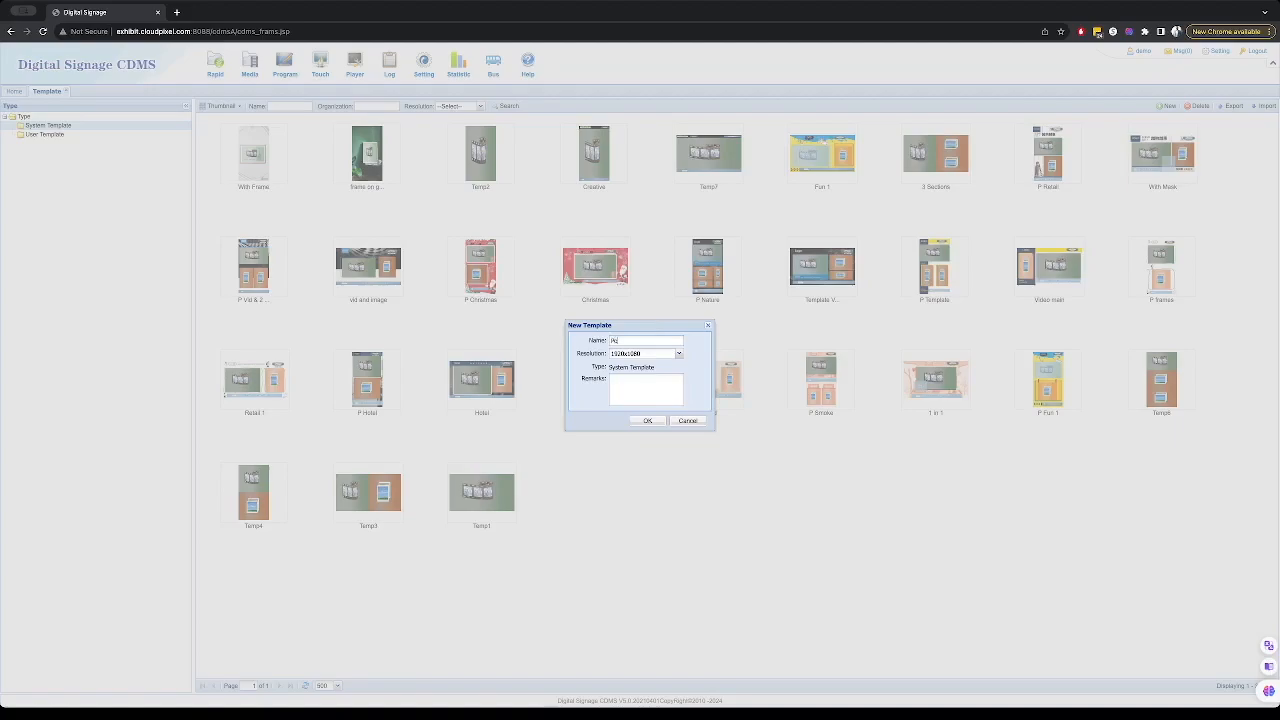
text(rait with Logo)
click(640, 355)
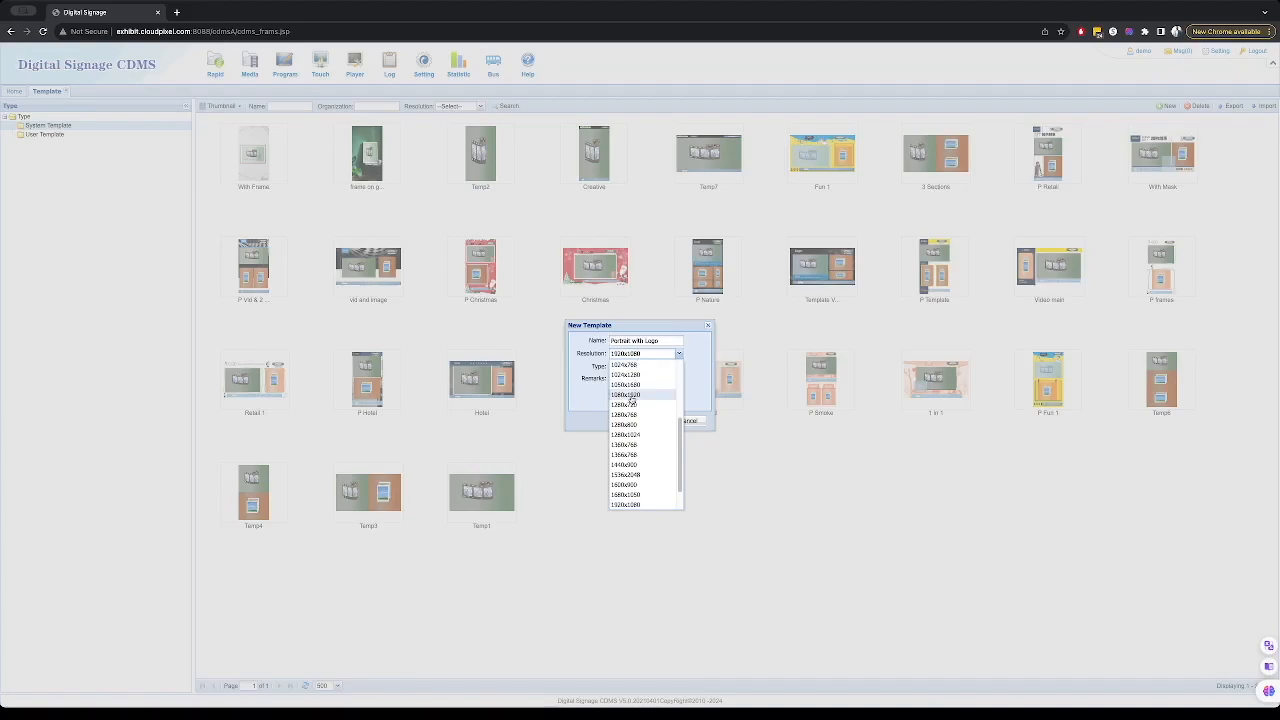
click(631, 396)
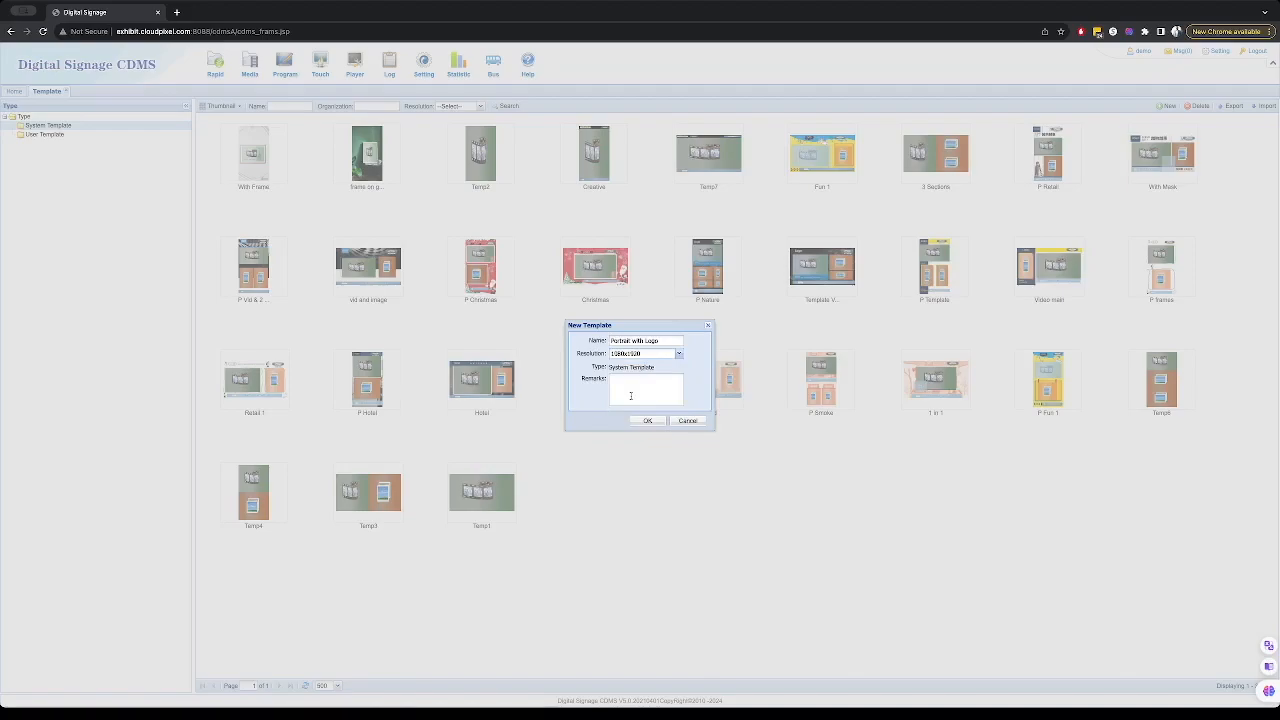
click(632, 389)
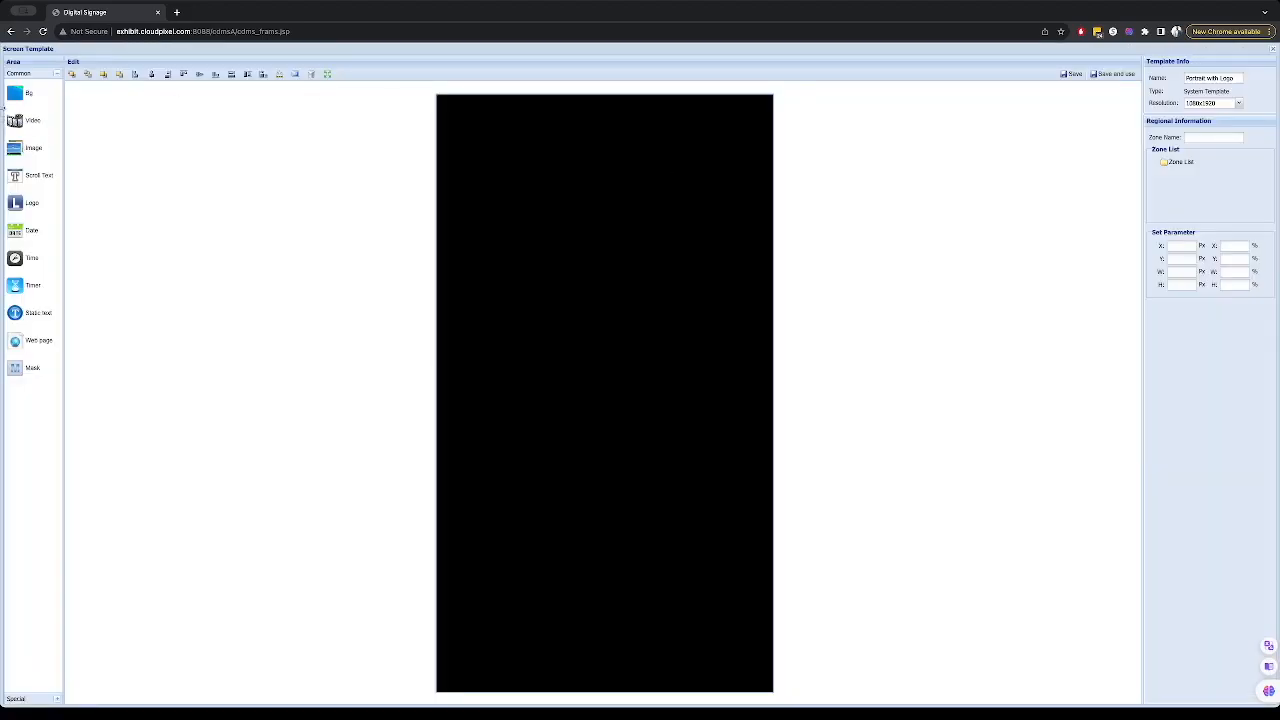
- Add a background zone, uploading frame.png to the image library and choosing it as the background picture
click(30, 98)
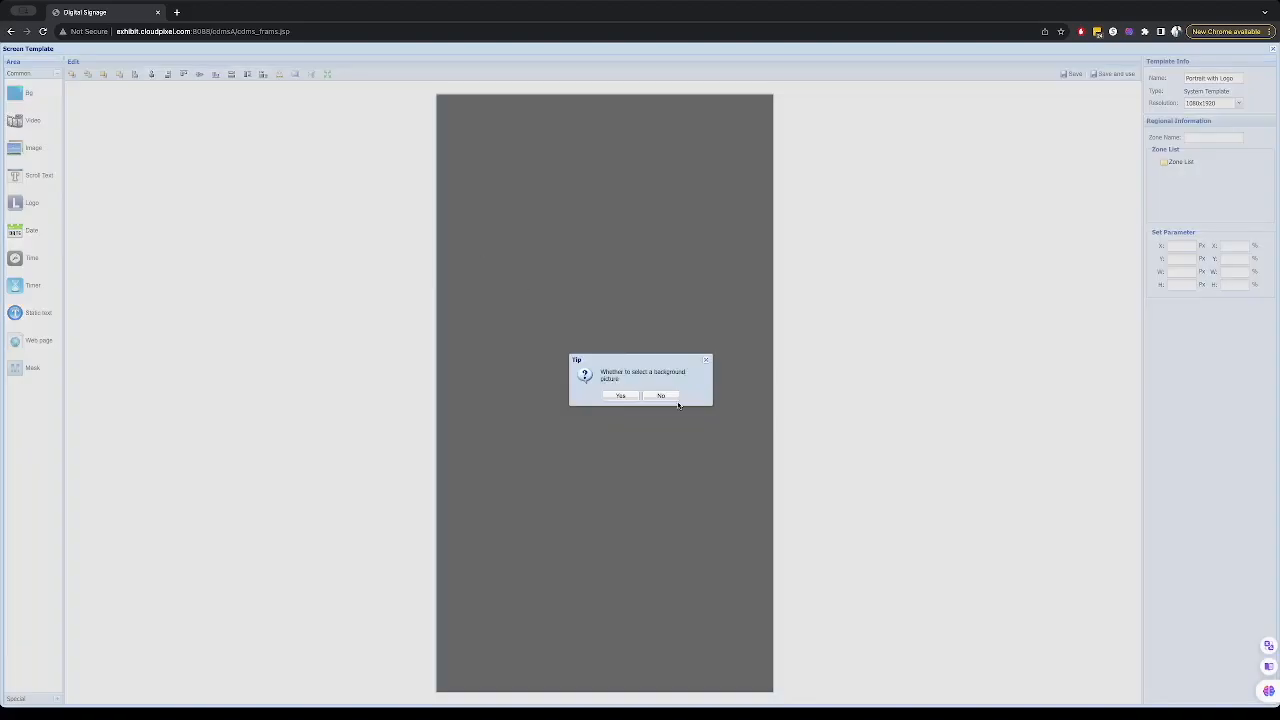
click(620, 395)
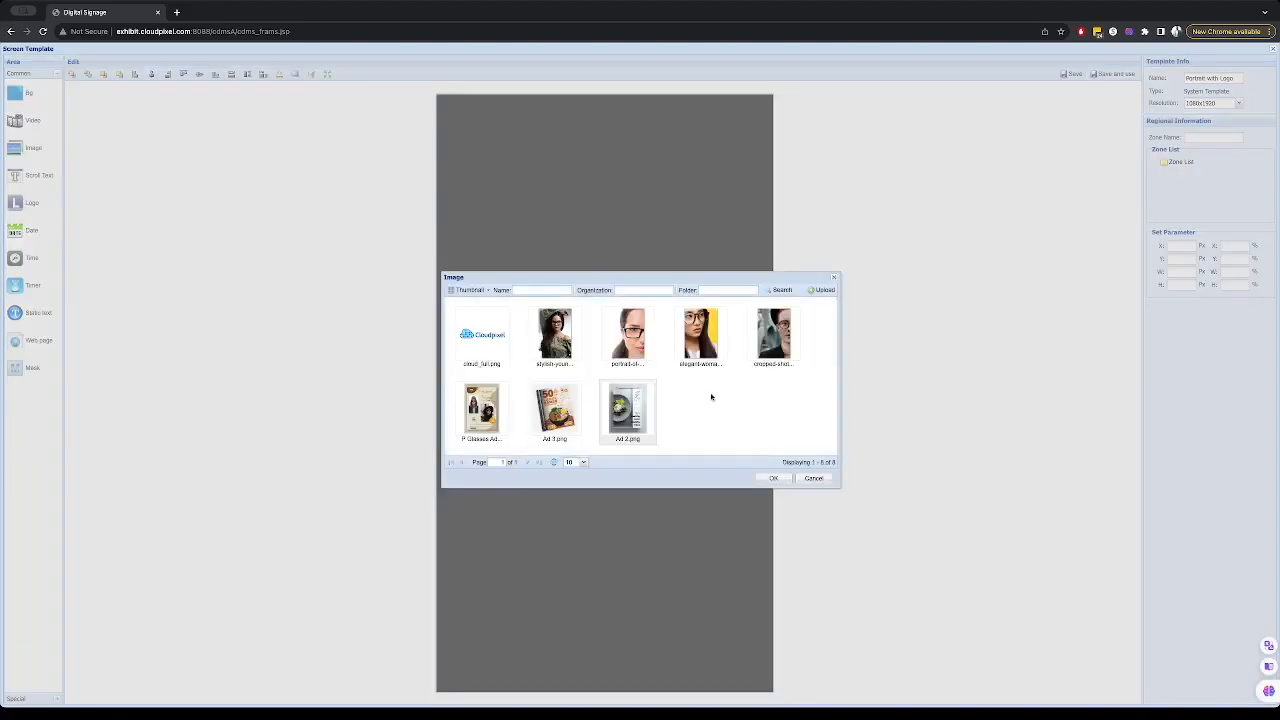
click(582, 462)
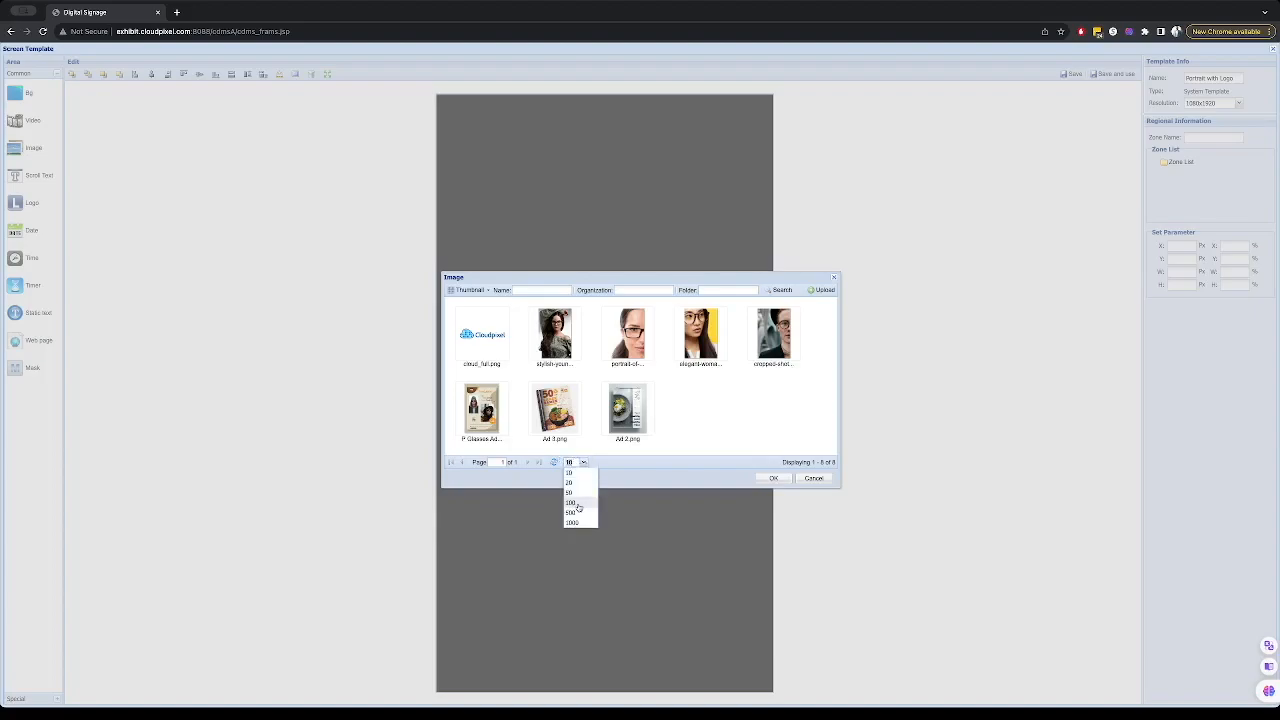
click(574, 502)
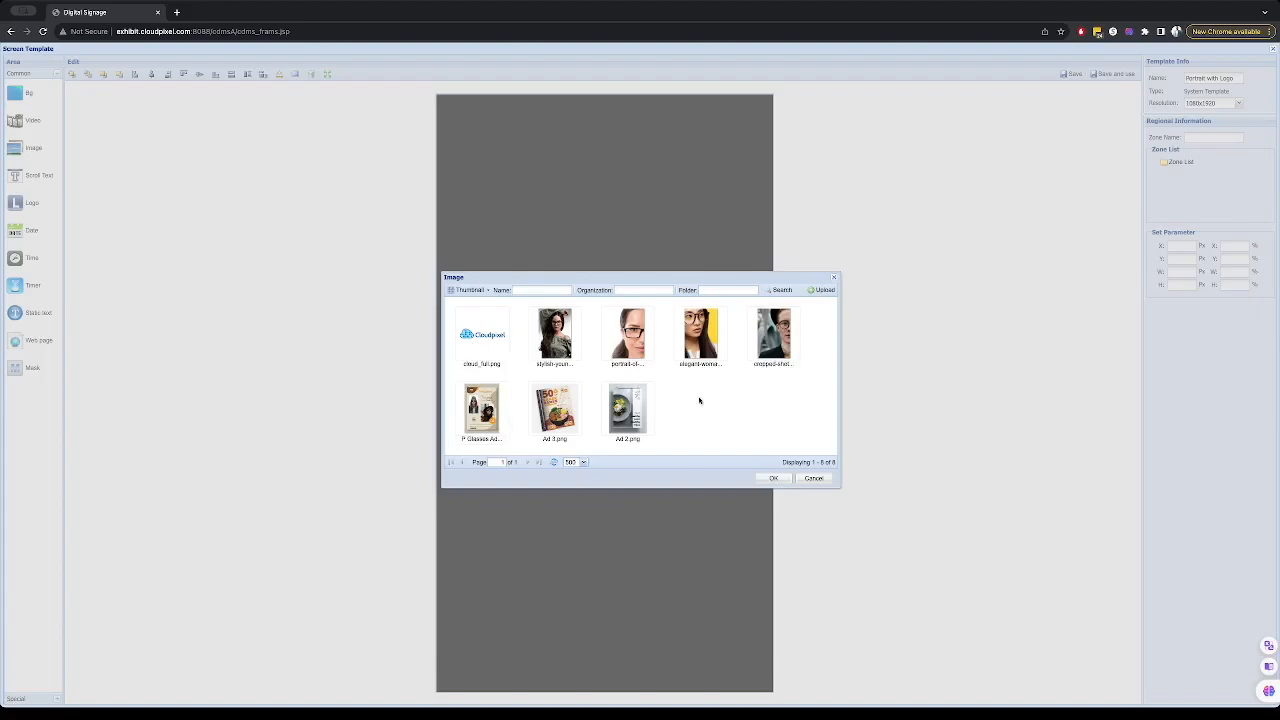
click(820, 290)
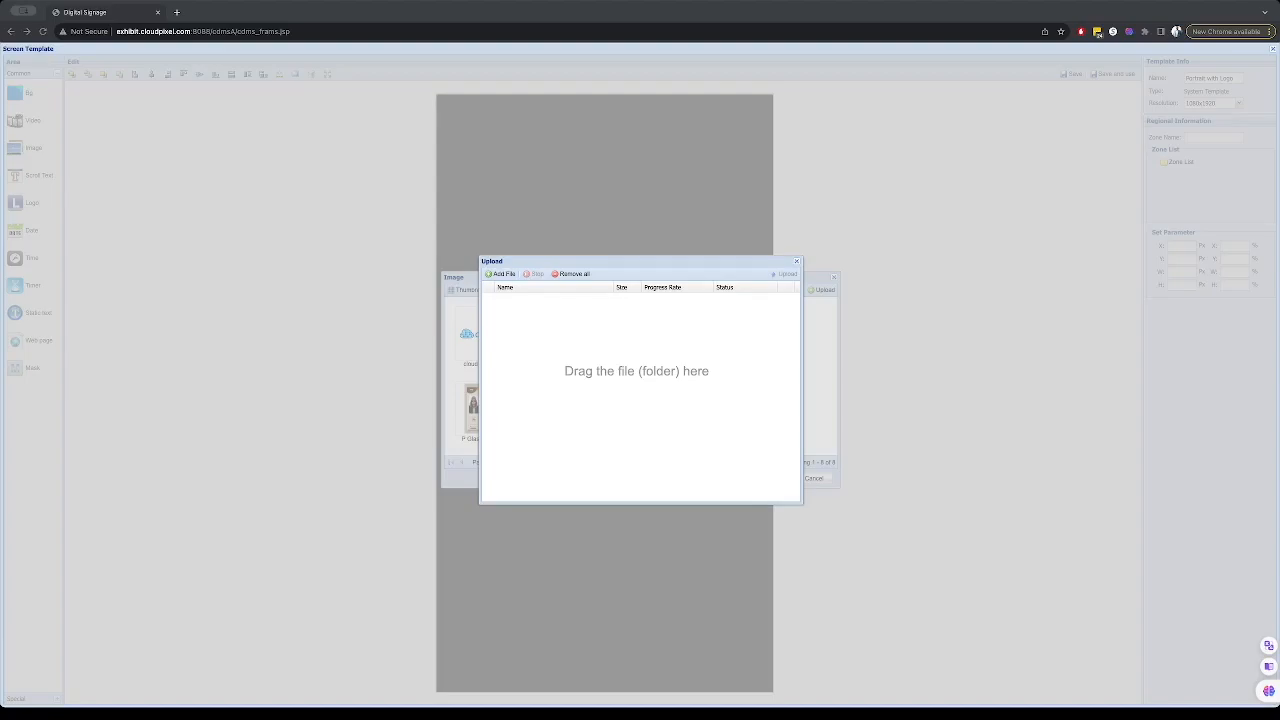
double_click(661, 358)
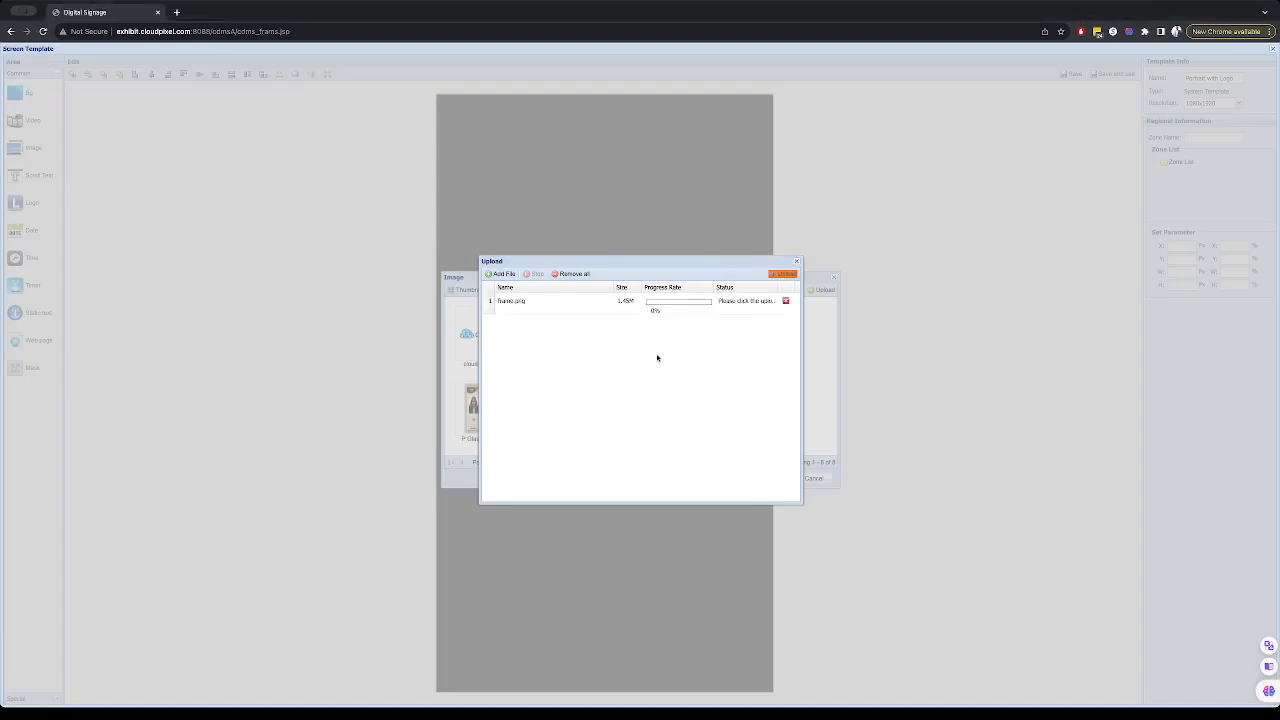
click(782, 274)
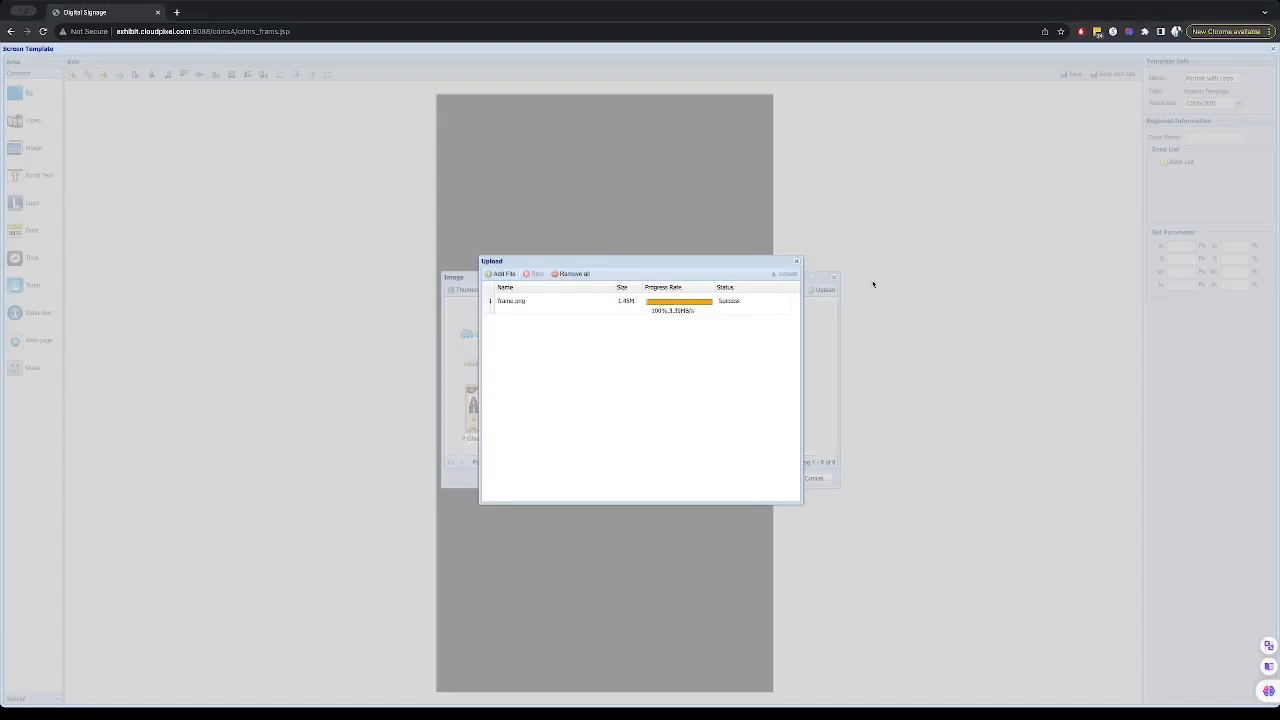
click(797, 261)
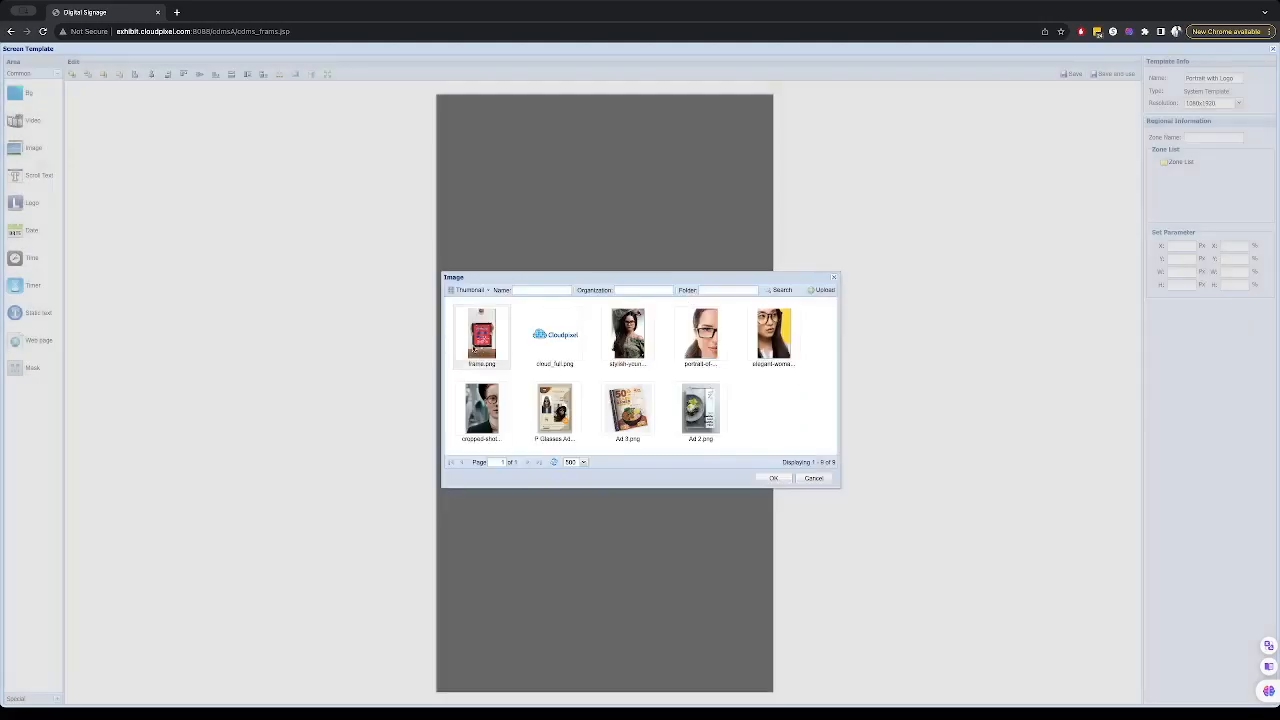
click(770, 478)
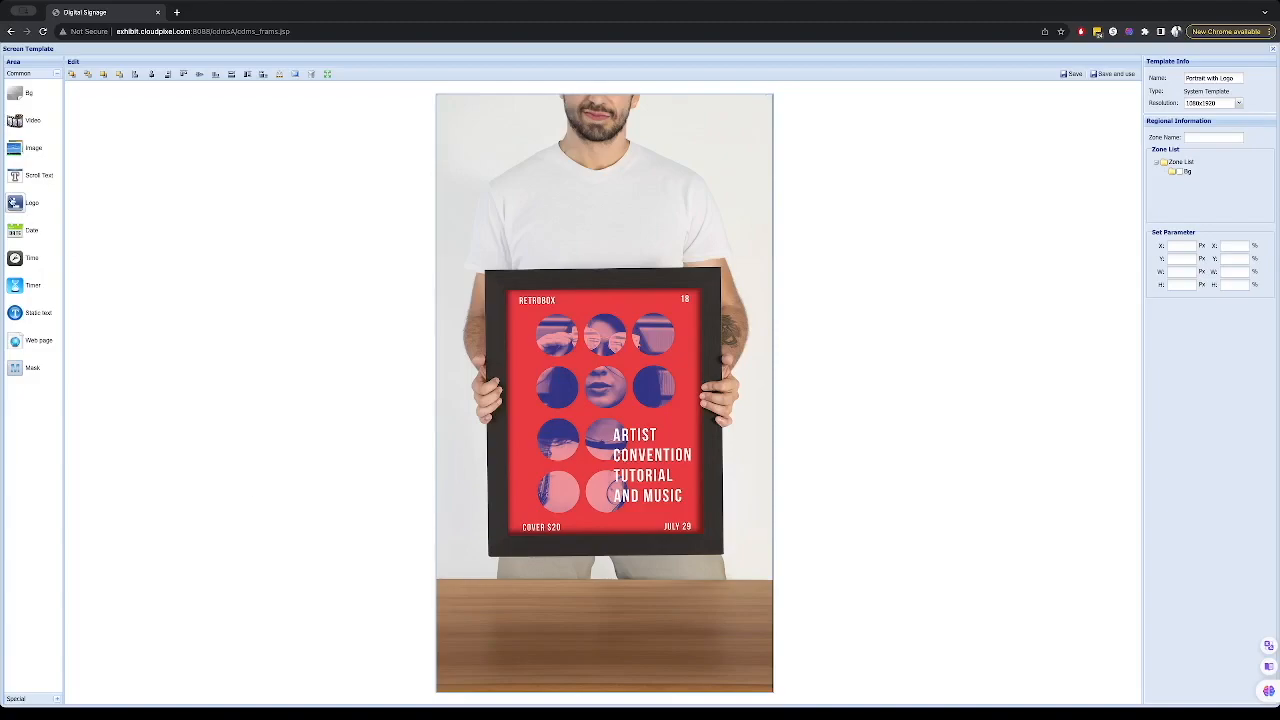
- Add a logo zone with cloud_full.png, enlarge it to about 256×127 px, and place it in the top-right corner
click(13, 202)
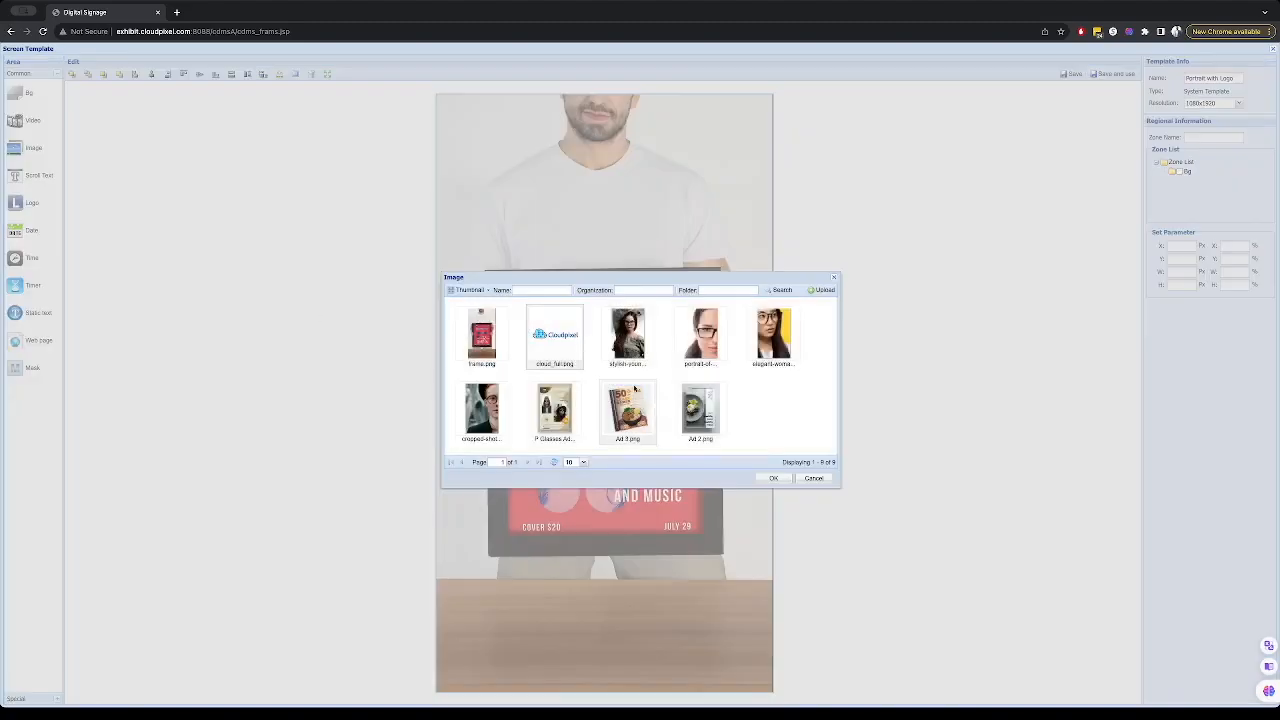
click(771, 478)
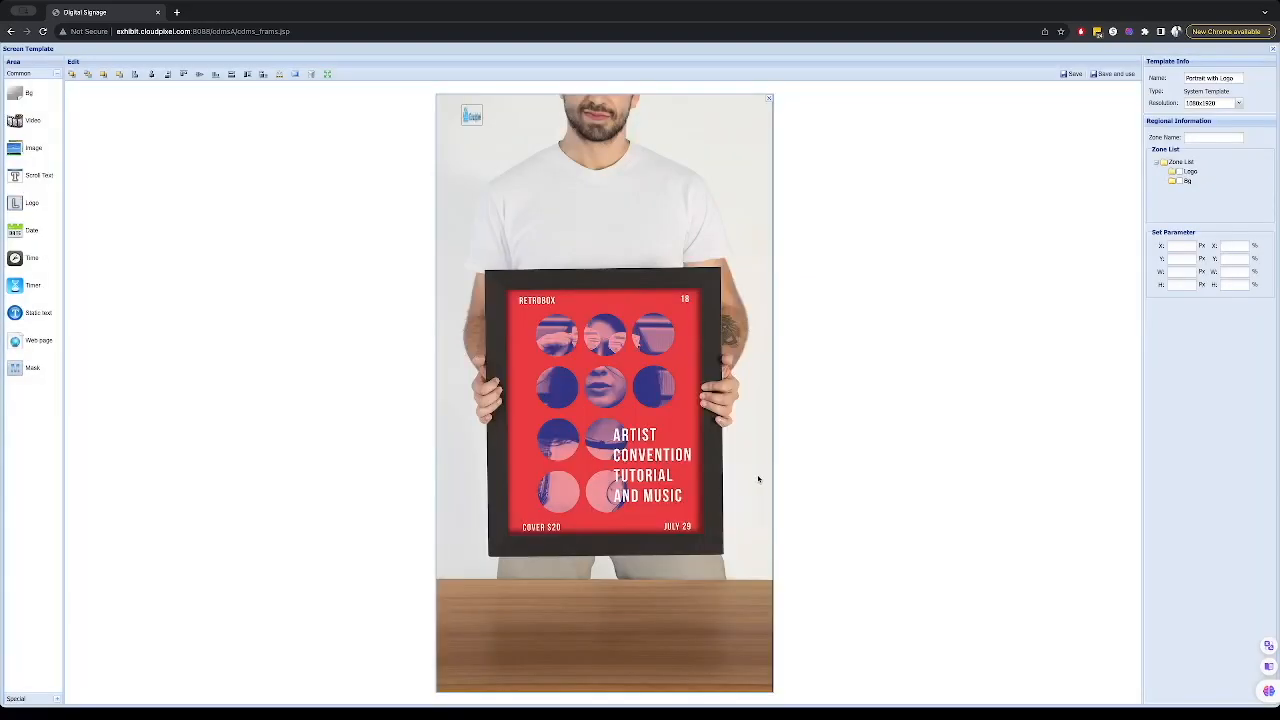
click(470, 112)
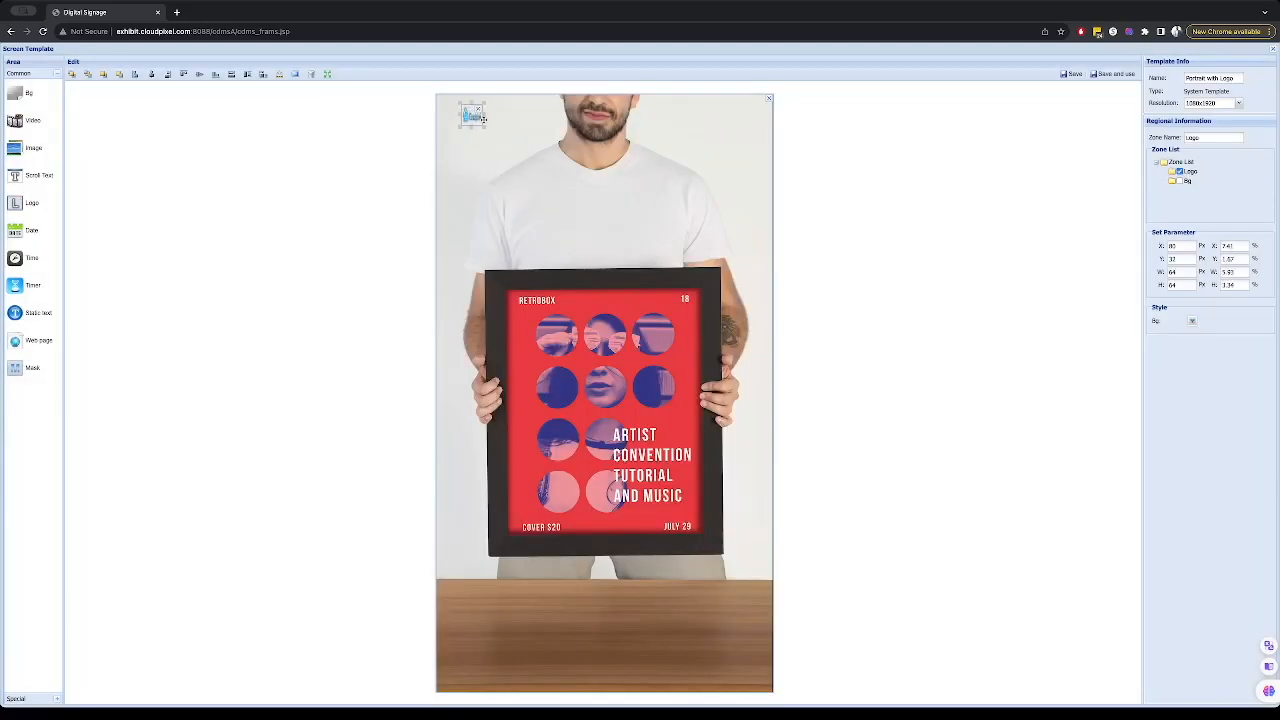
drag(483, 123, 555, 147)
key(shift+Down)
key(shift+Down)
key(shift+Down)
key(shift+Down)
key(shift+Down)
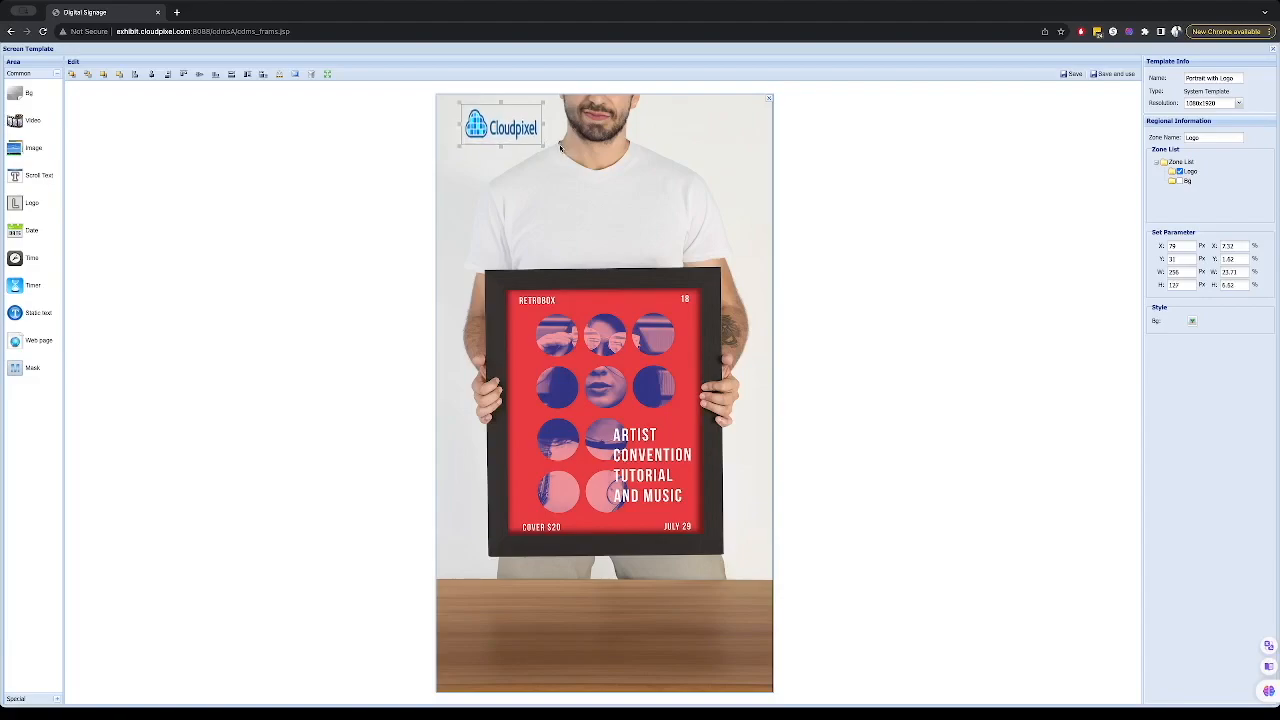
drag(513, 121, 732, 128)
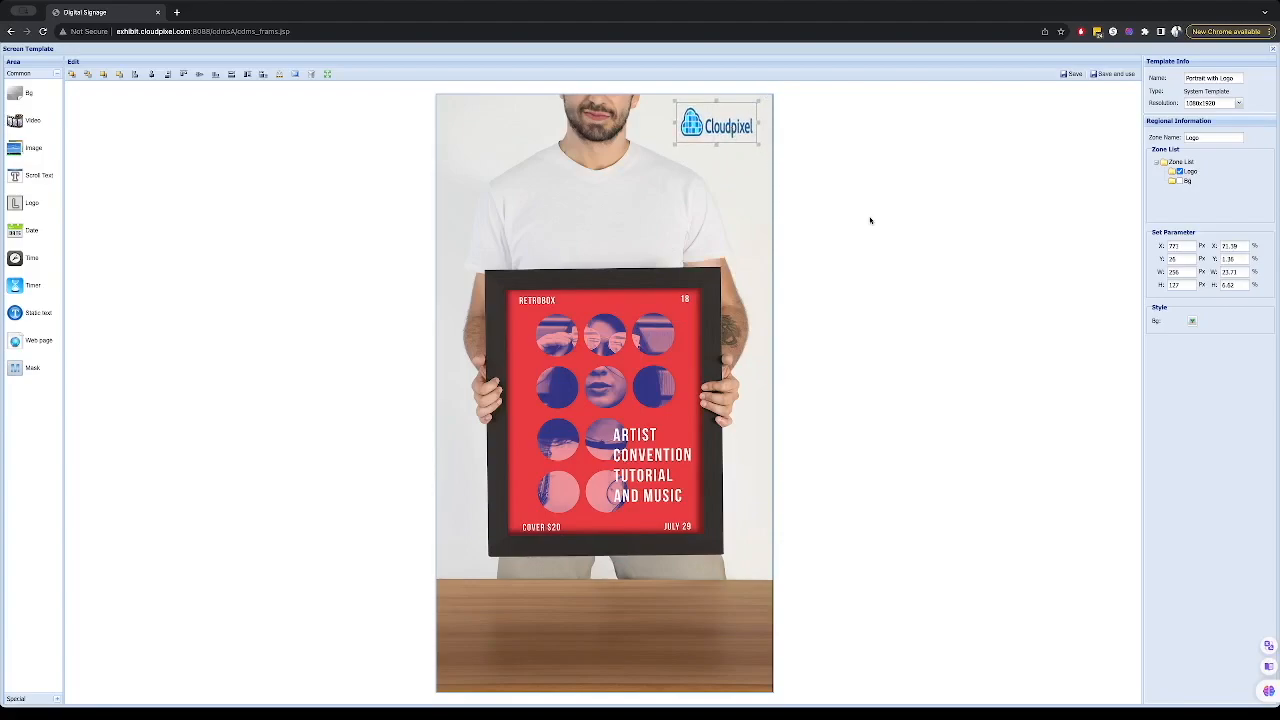
click(746, 188)
- Add a video zone stretched over the poster inside the frame, about 635×781 px
click(18, 121)
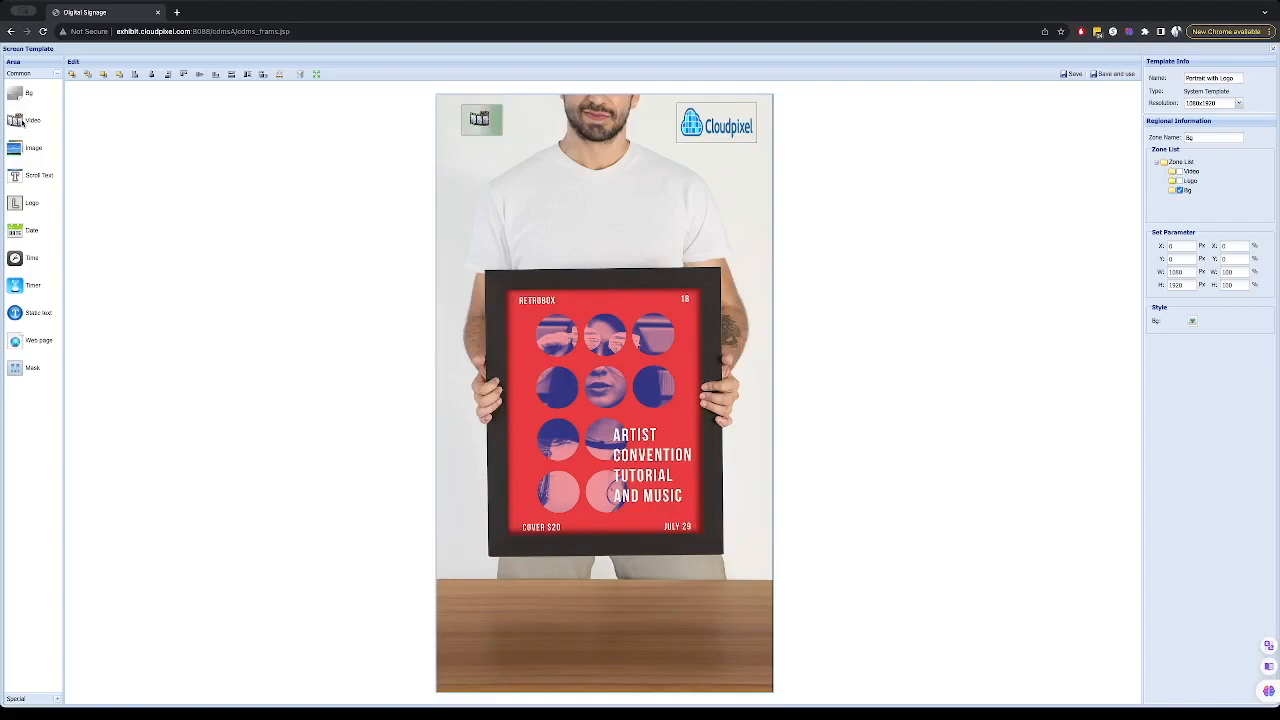
drag(480, 119, 704, 535)
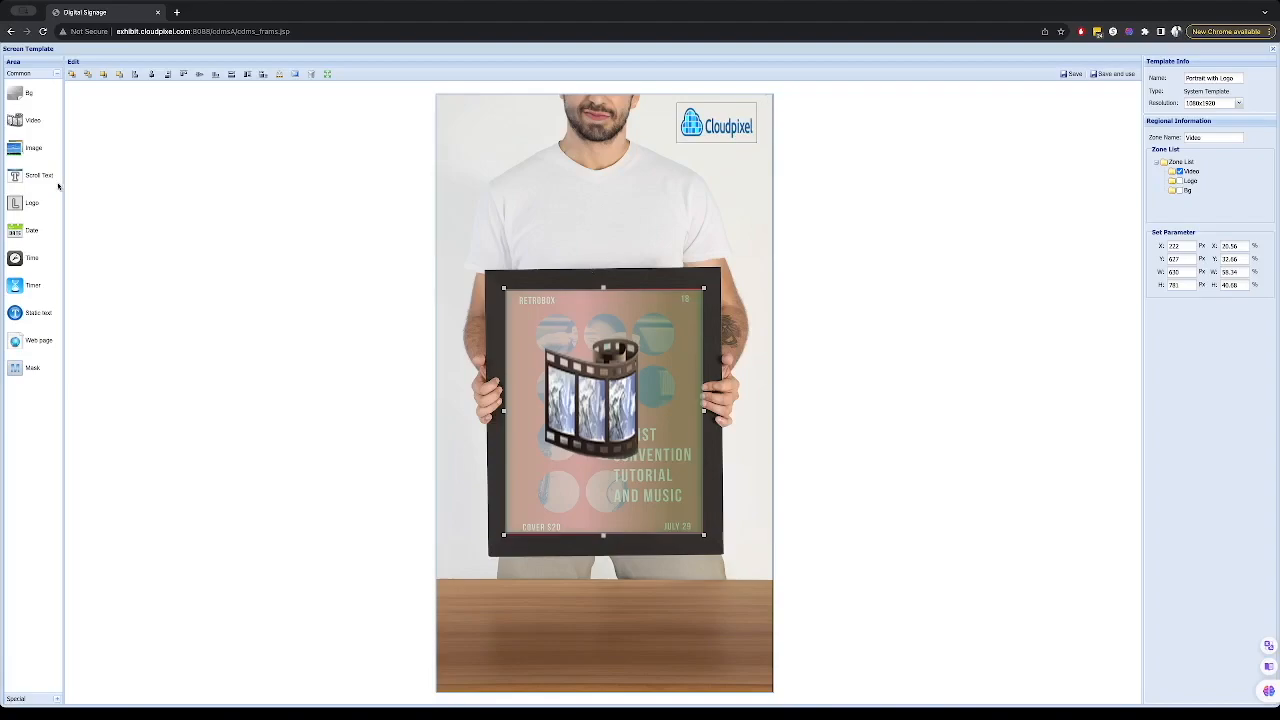
click(31, 230)
drag(494, 113, 634, 218)
drag(631, 379, 568, 647)
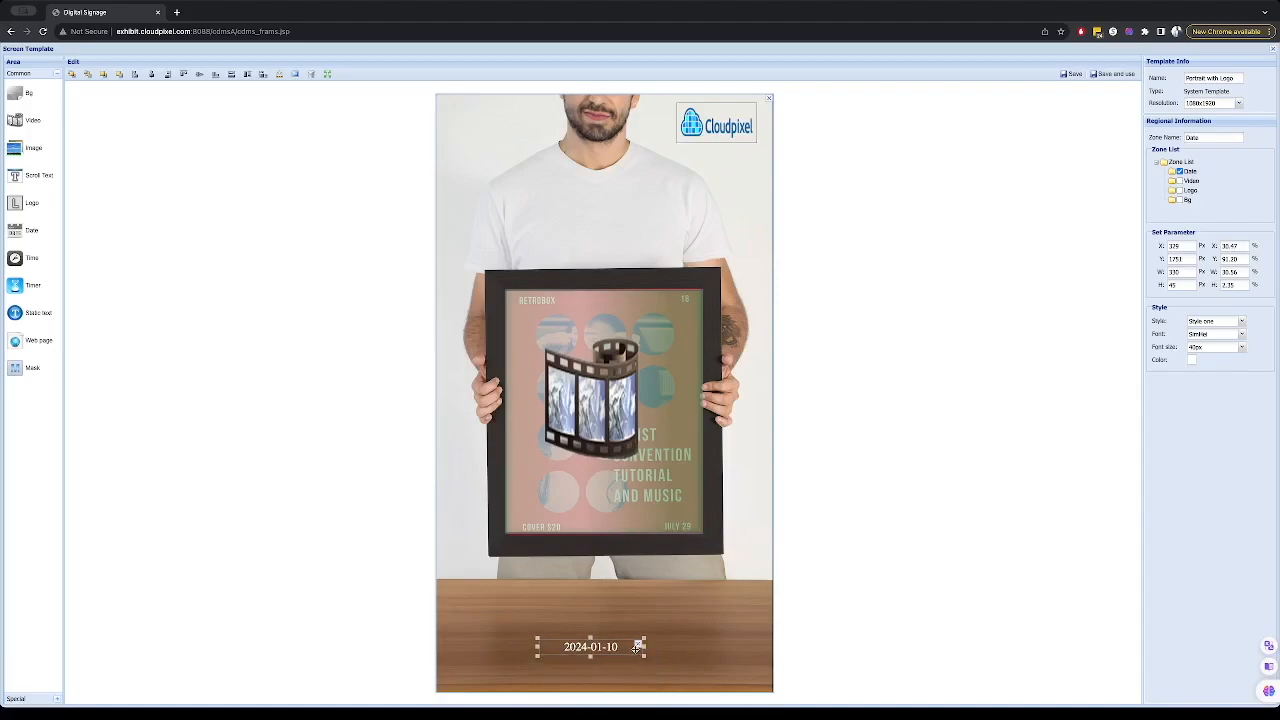
key(Delete)
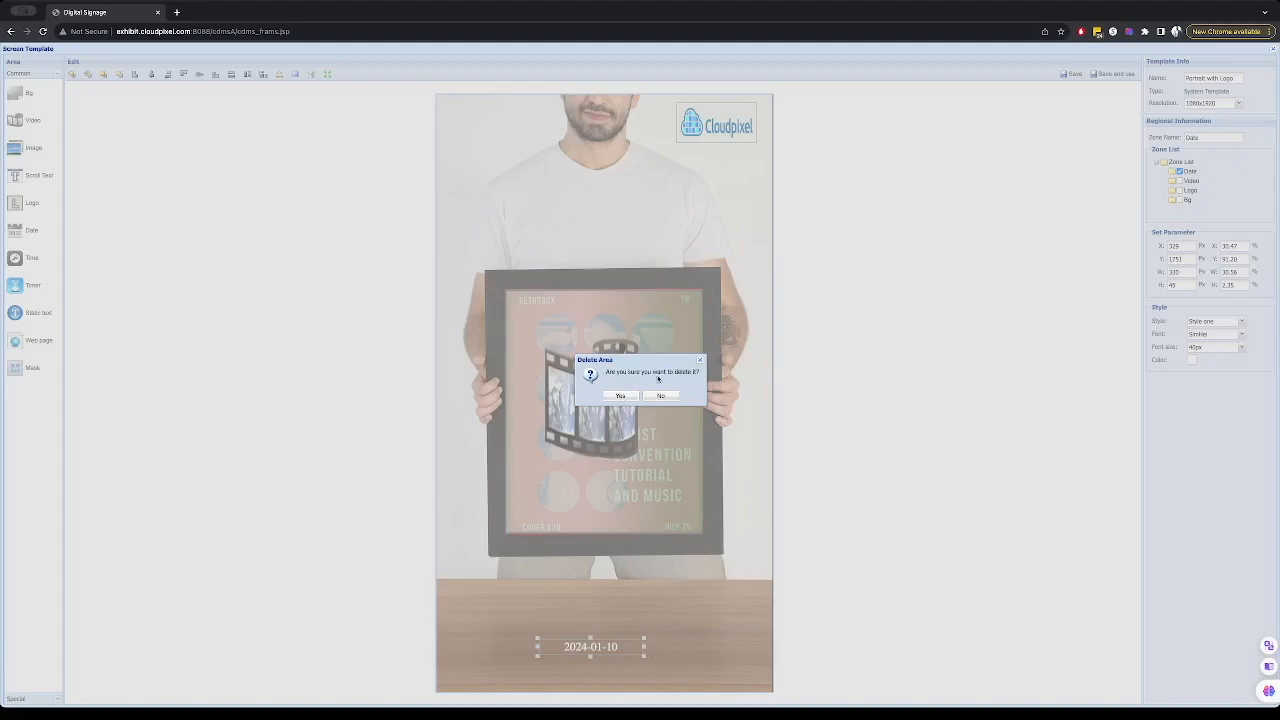
click(620, 395)
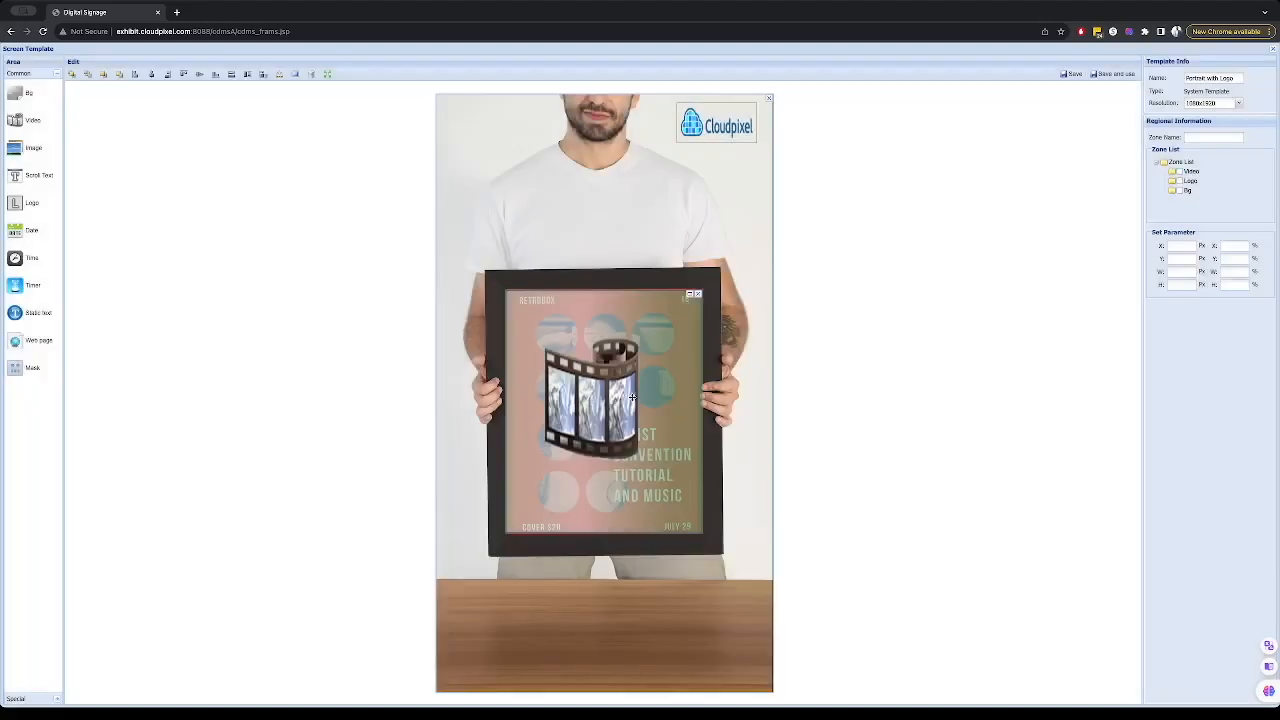
- Add a time zone and move it to the bottom of the screen over the table
click(27, 257)
click(504, 116)
drag(504, 116, 601, 646)
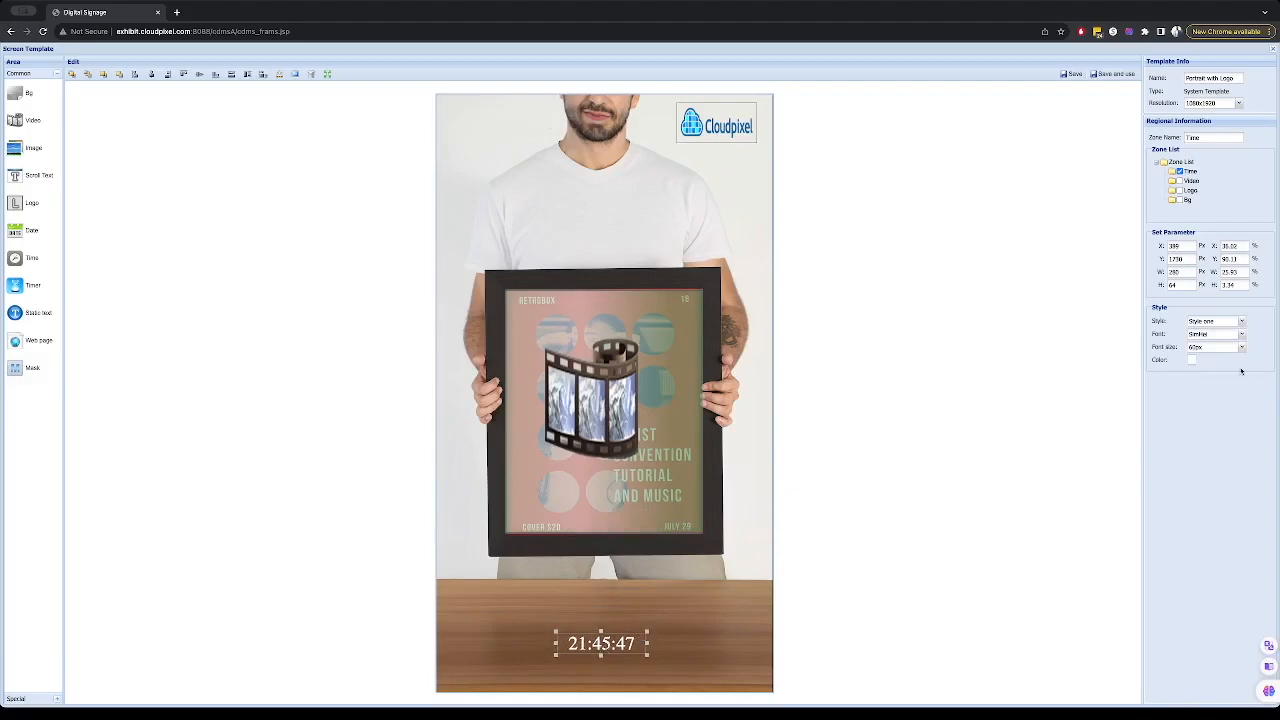
- Set the time zone's font size to 90px and recentre the zone horizontally
click(1240, 348)
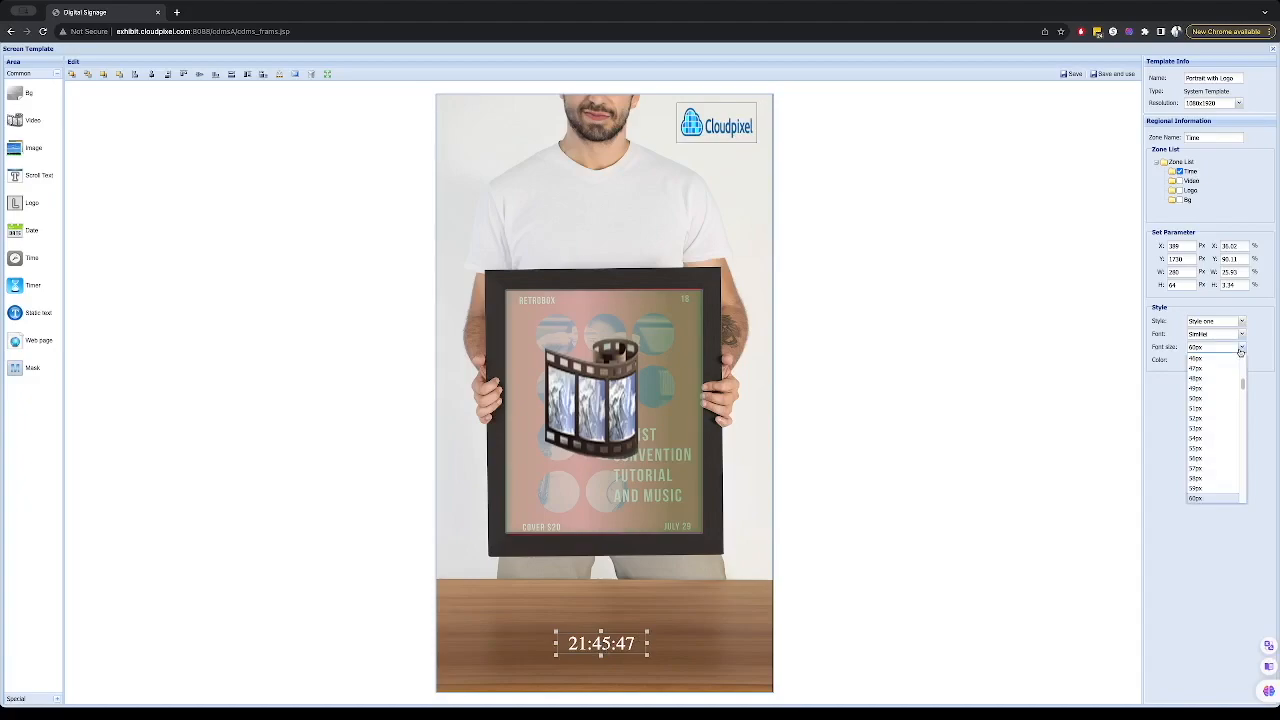
scroll(1221, 468, down, 3)
scroll(1221, 468, down, 3)
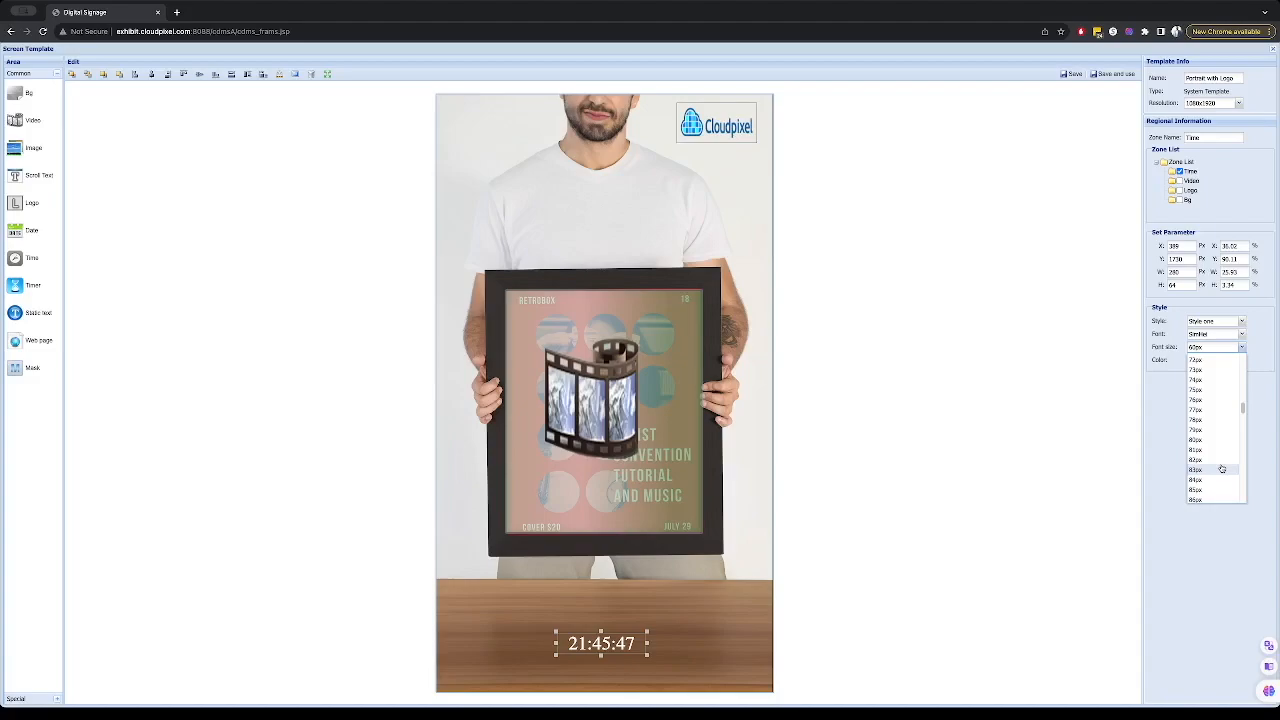
scroll(1218, 440, down, 2)
click(1203, 499)
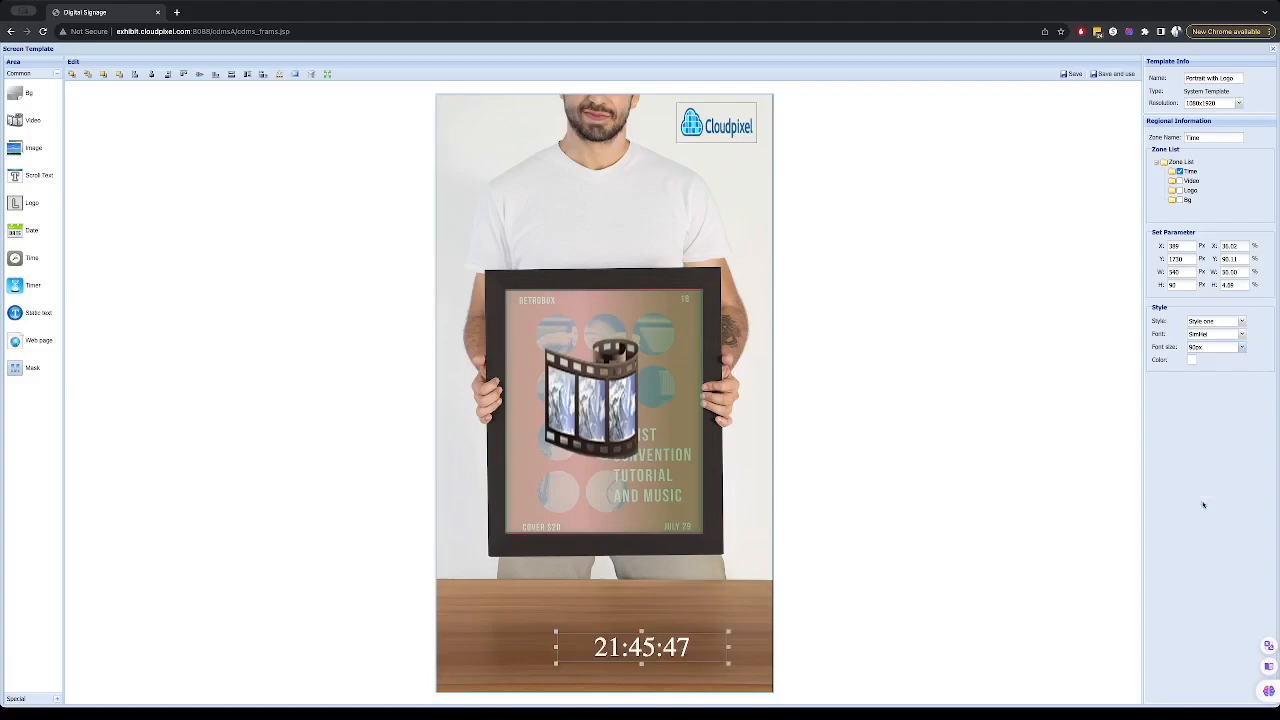
drag(668, 648, 623, 646)
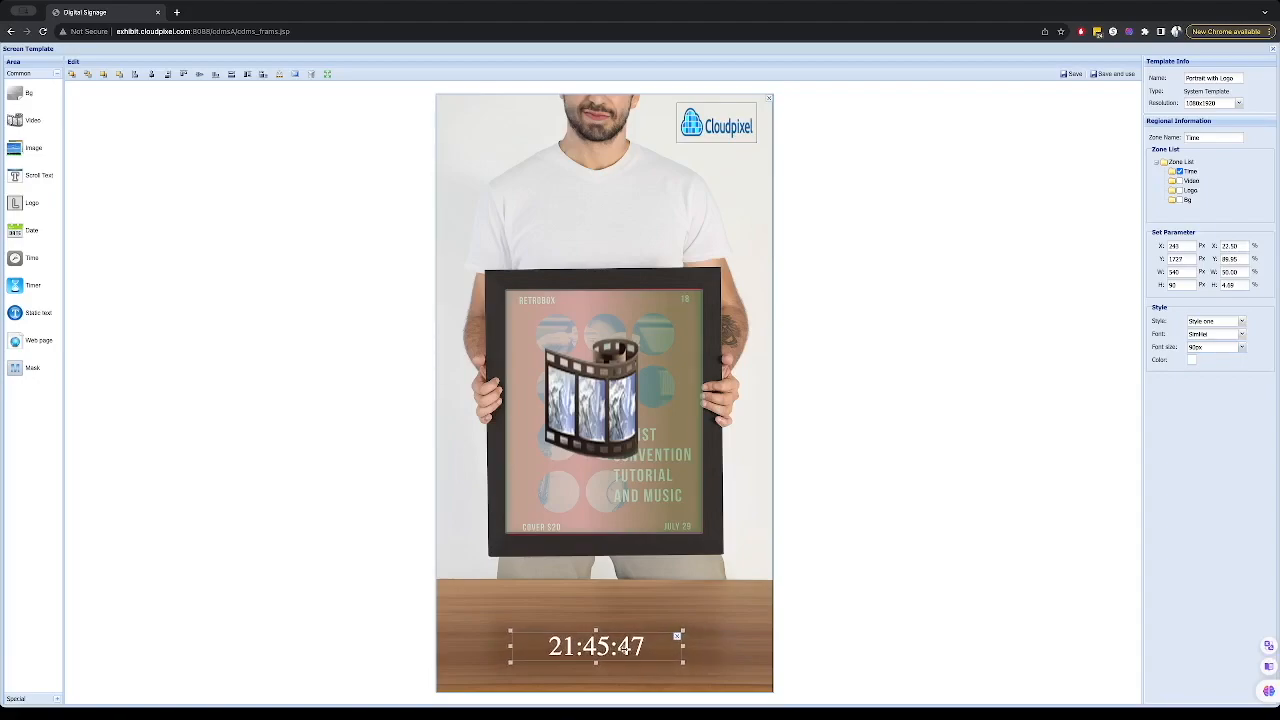
- Try black as the time zone's font colour, then set it back to white
click(1191, 359)
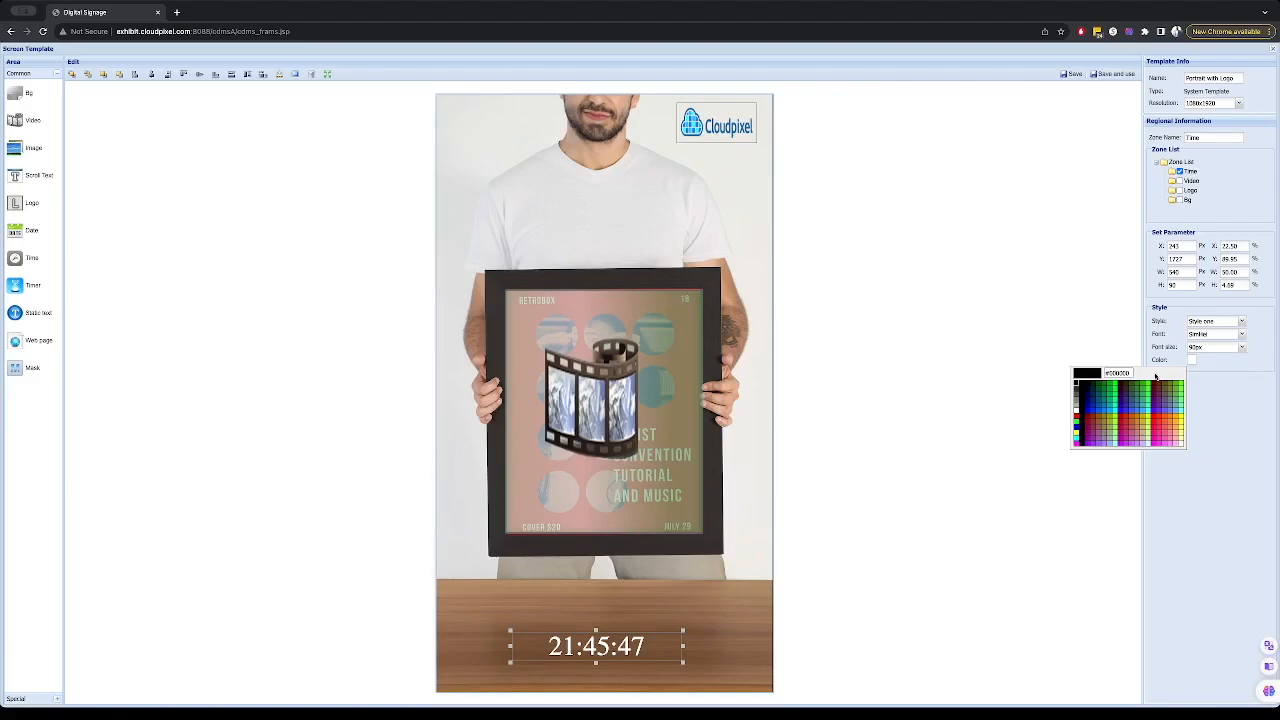
click(1077, 385)
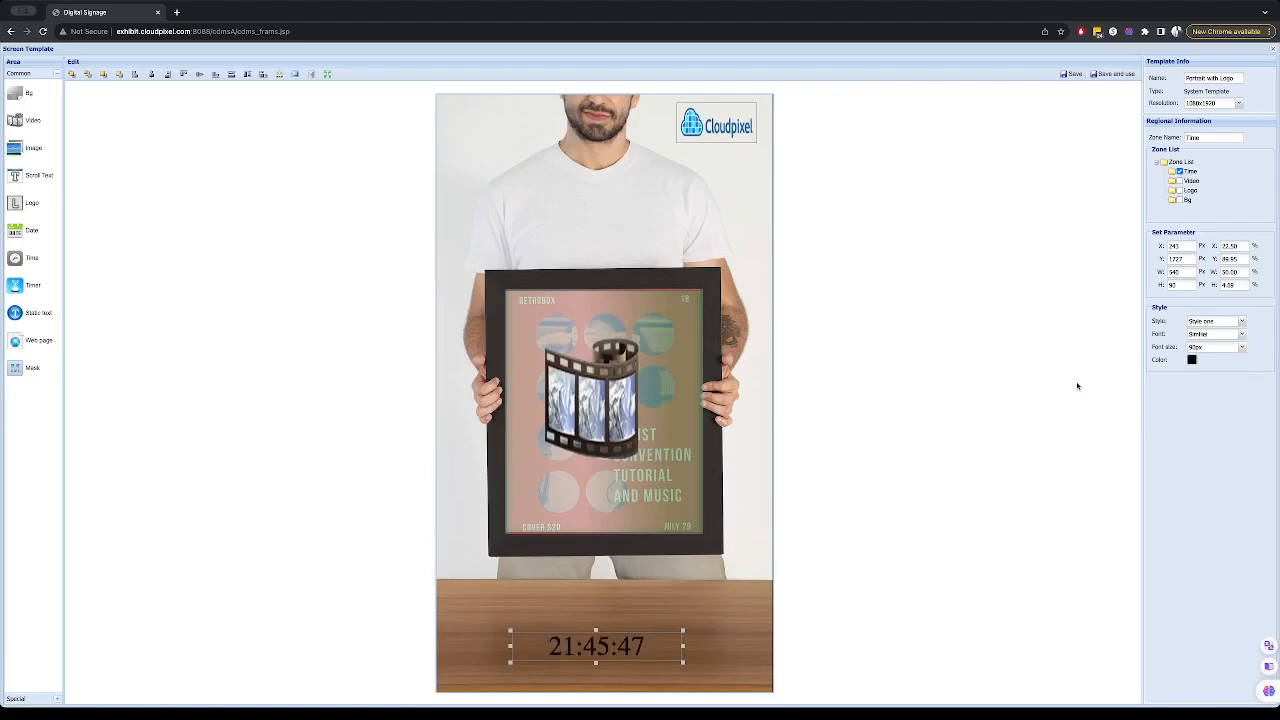
click(1193, 360)
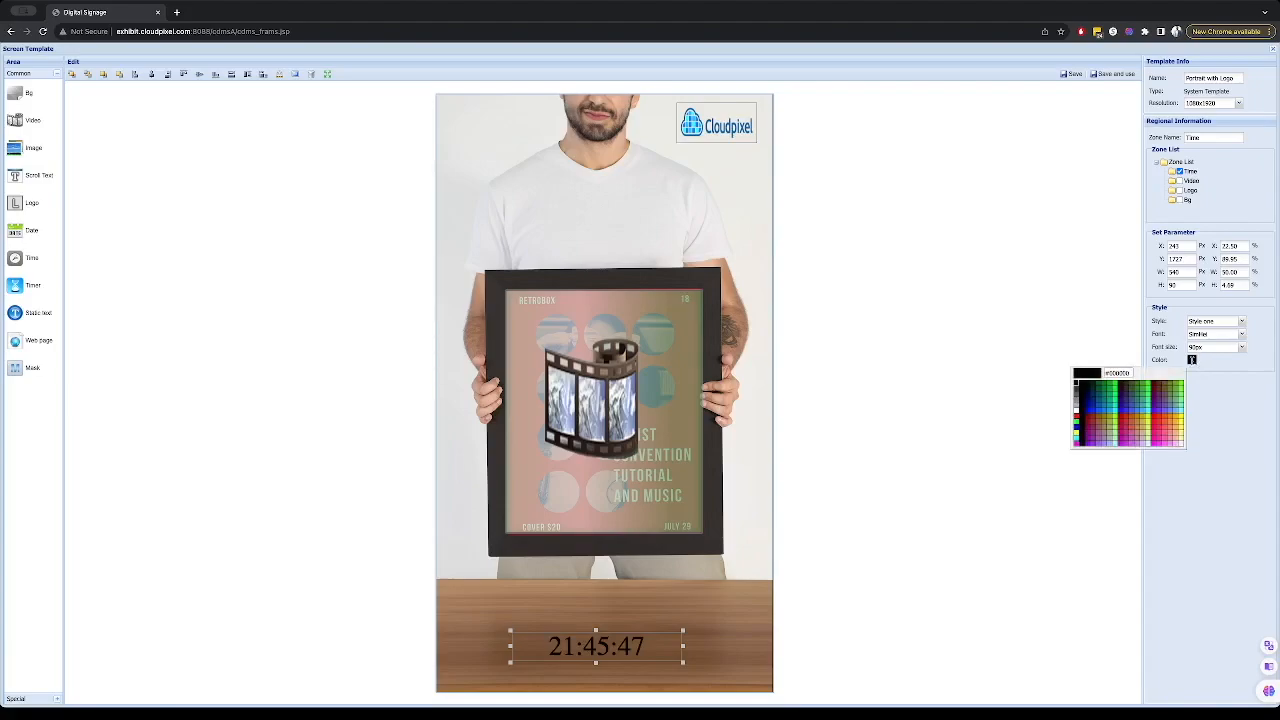
click(1078, 410)
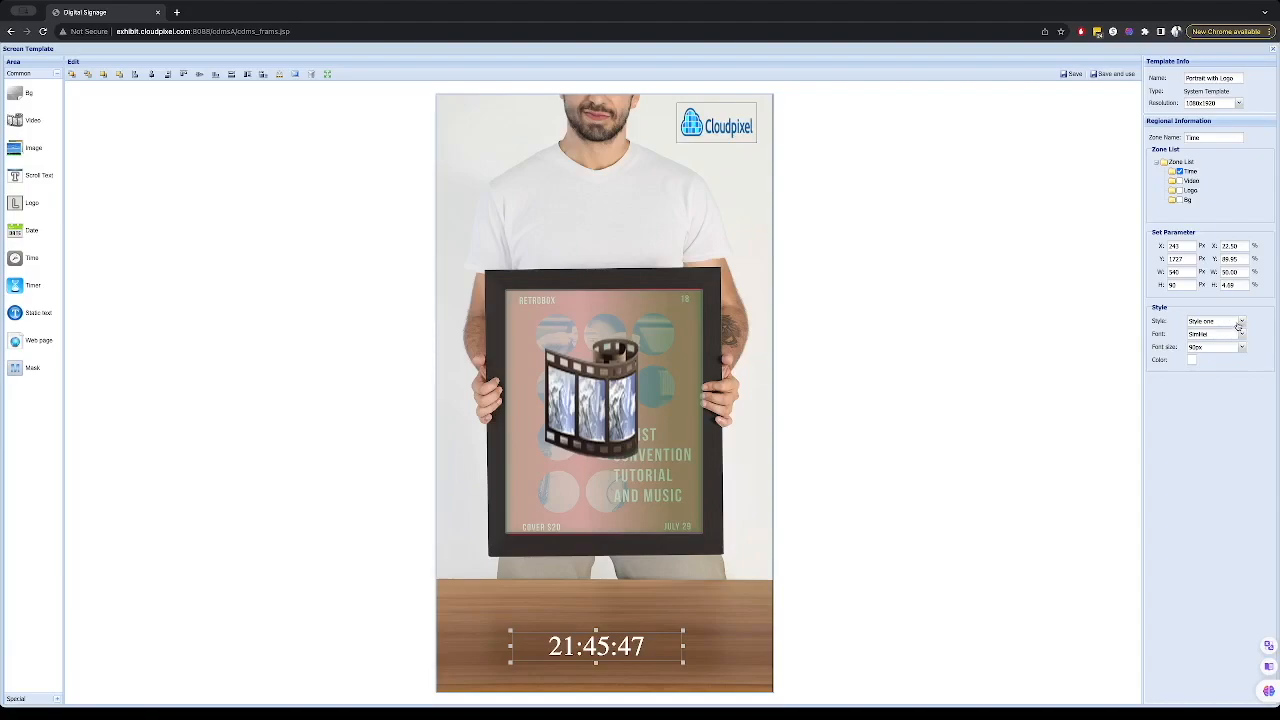
- Cycle through the time zone's styles back to Style one and move the zone slightly up
click(1241, 322)
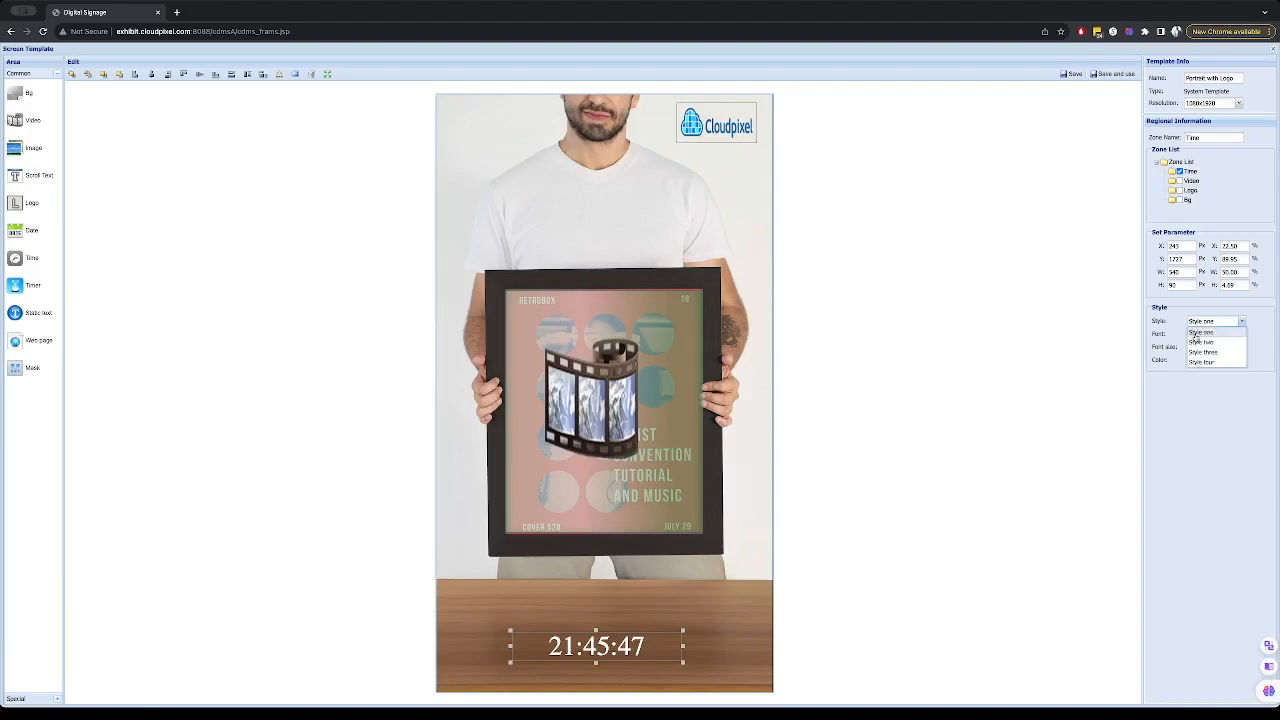
click(1211, 343)
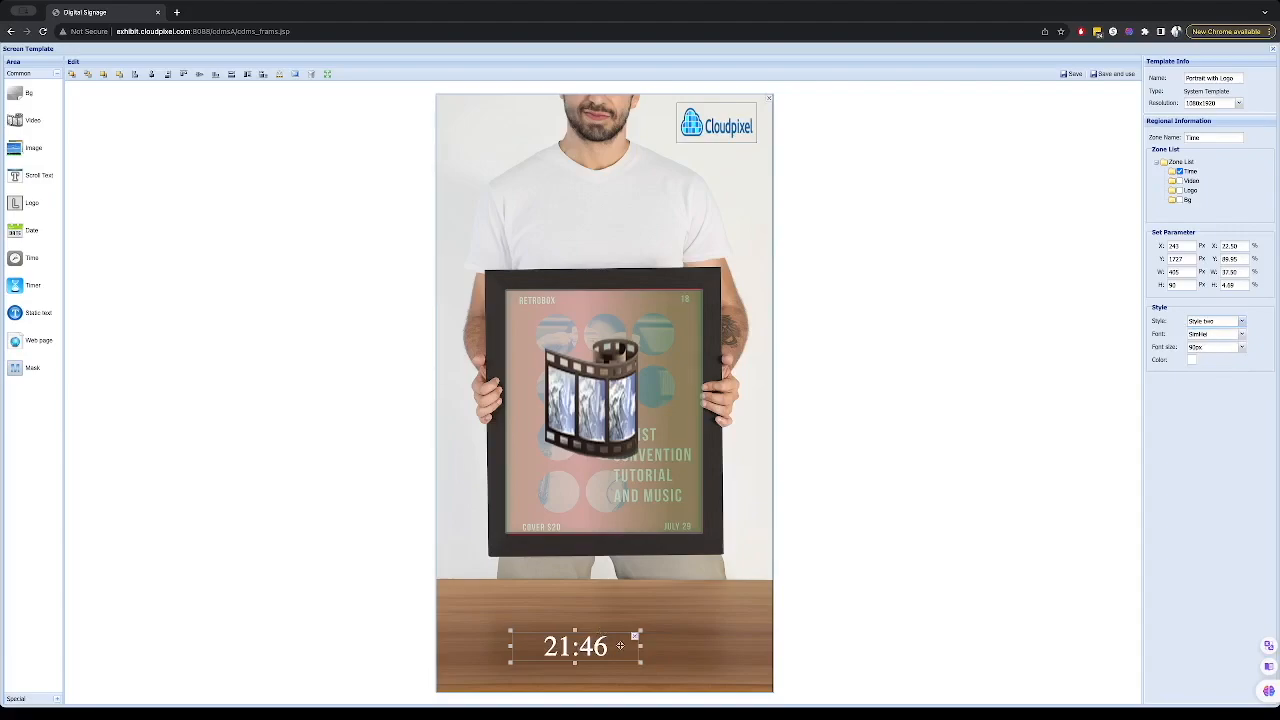
click(1237, 323)
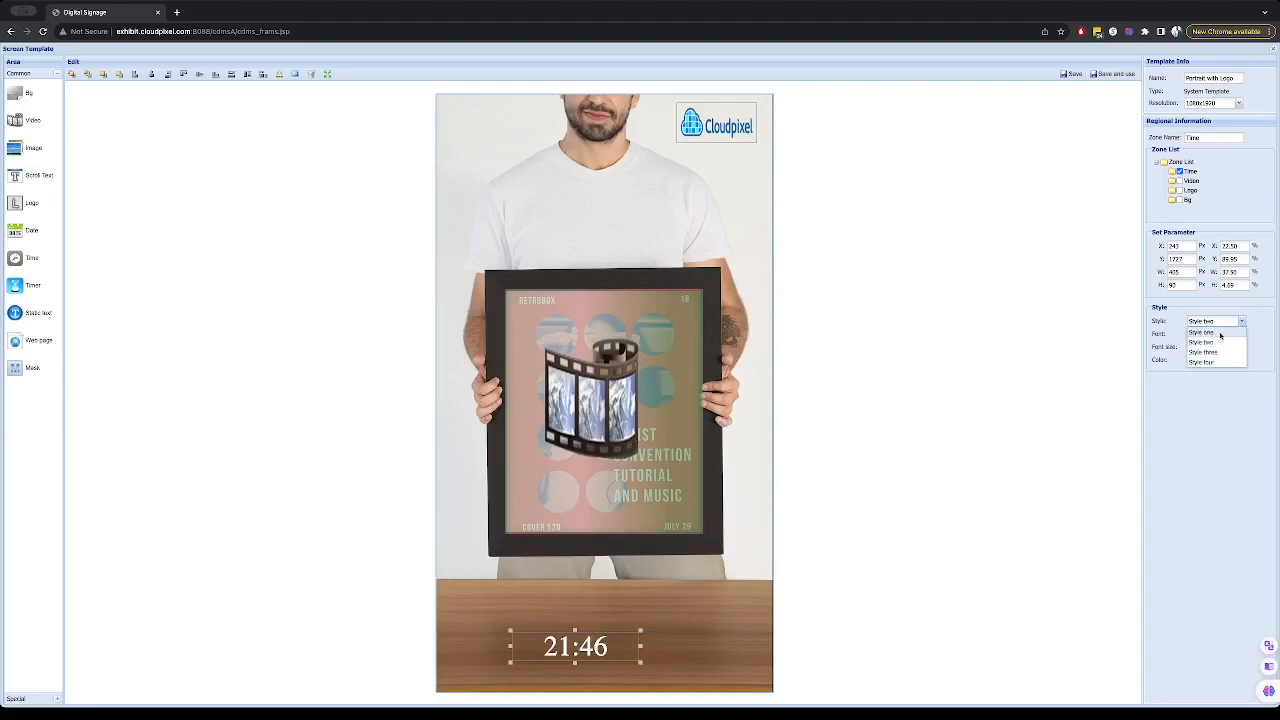
click(1210, 356)
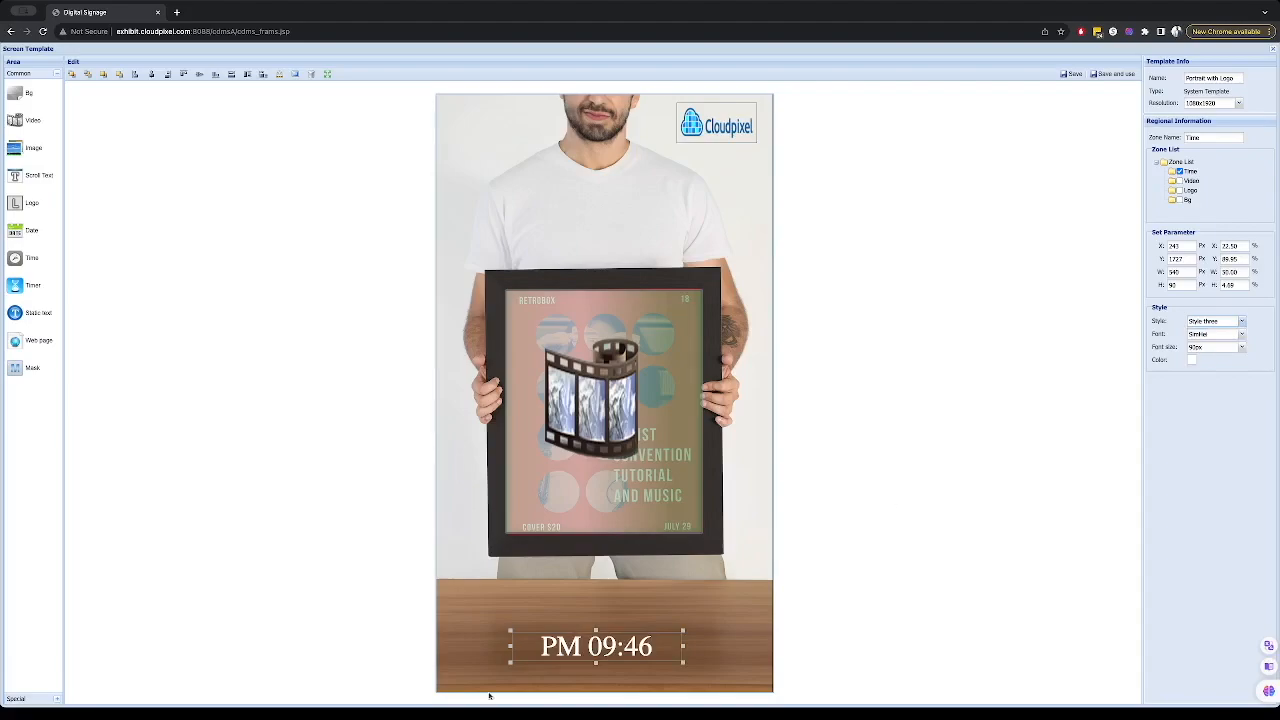
click(1200, 322)
click(1207, 364)
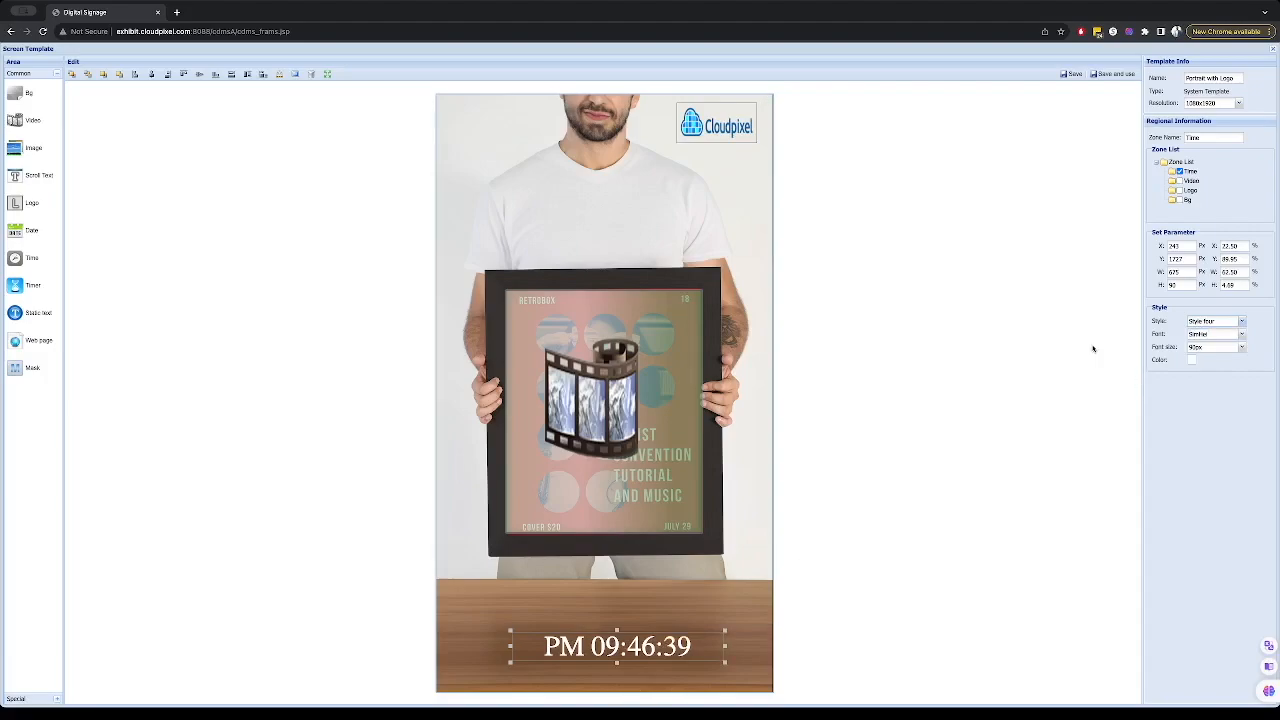
click(1241, 321)
click(1205, 333)
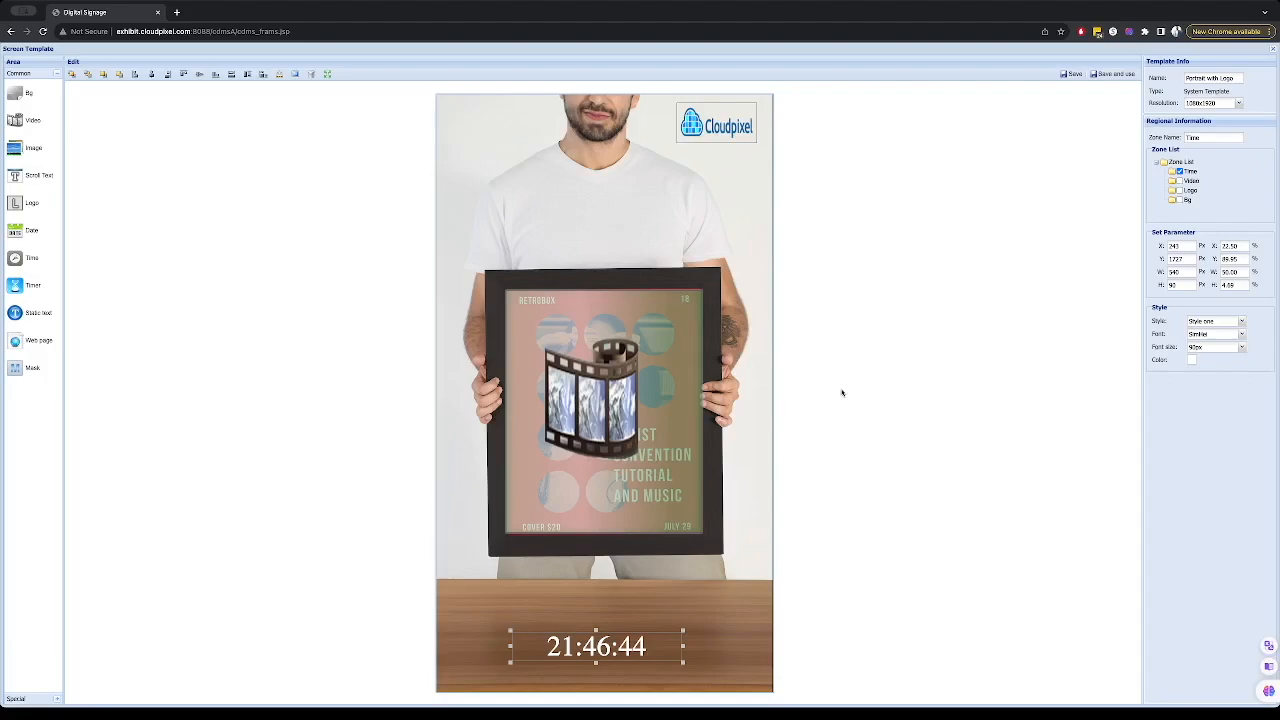
drag(614, 650, 612, 633)
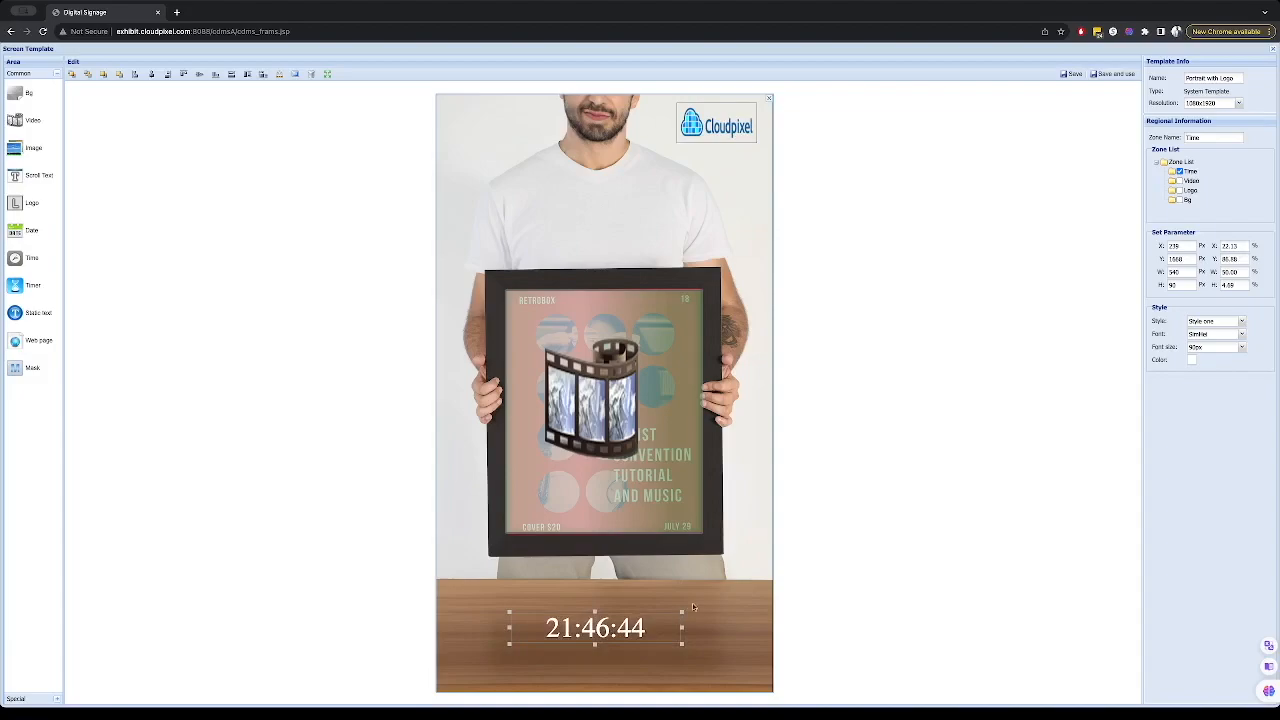
- Add a scroll text zone spanning the full width along the bottom of the screen, about 1080×100 px
click(30, 178)
drag(472, 116, 922, 672)
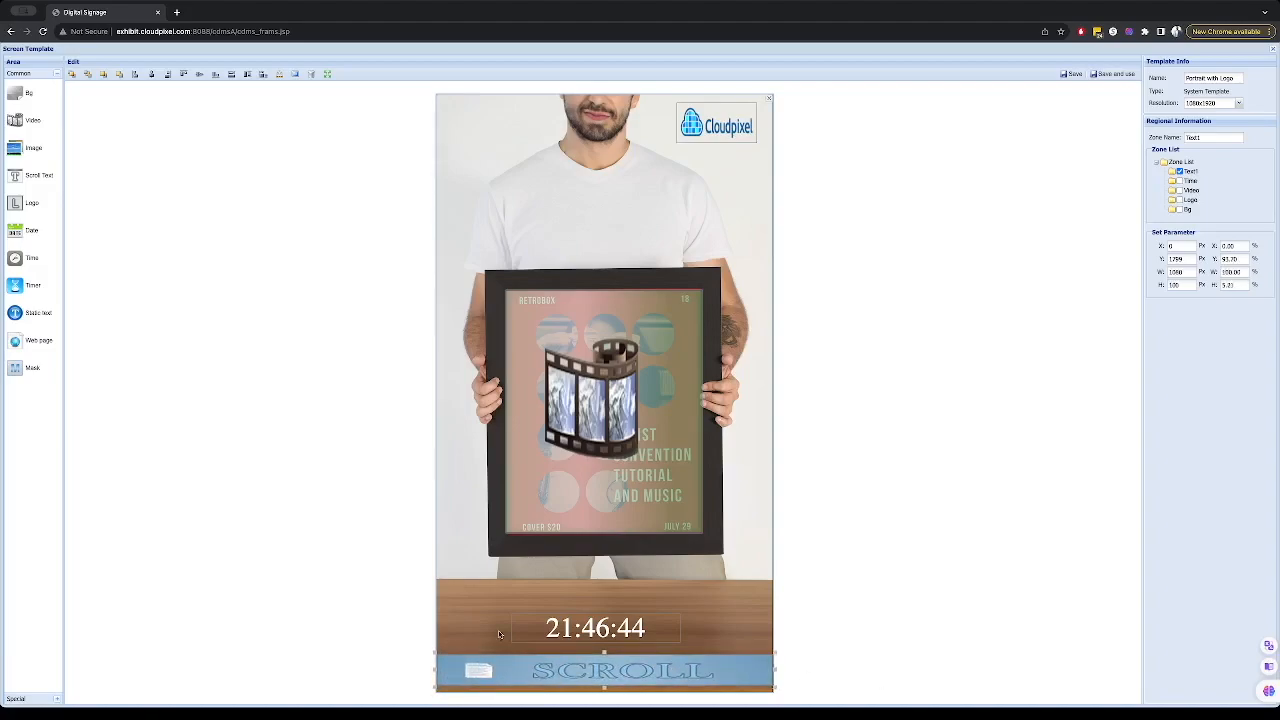
drag(435, 670, 404, 668)
key(Up)
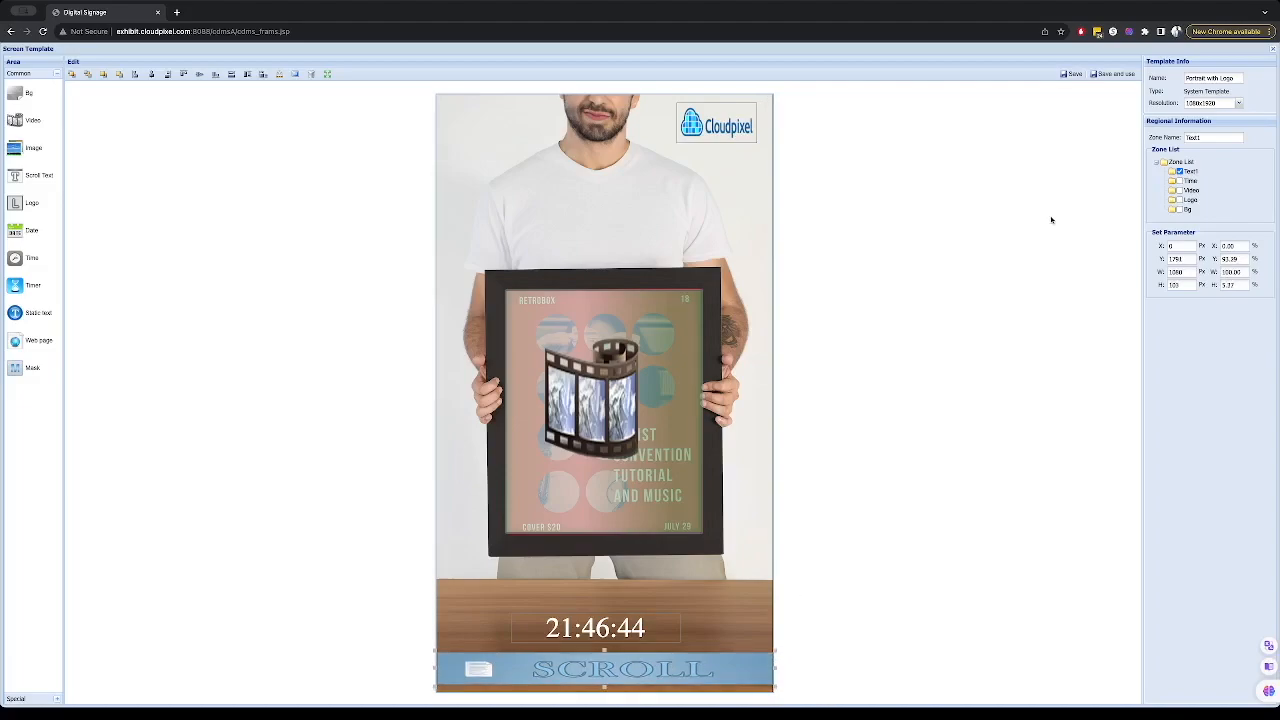
- Save the template and use it to start a playlist
click(1068, 76)
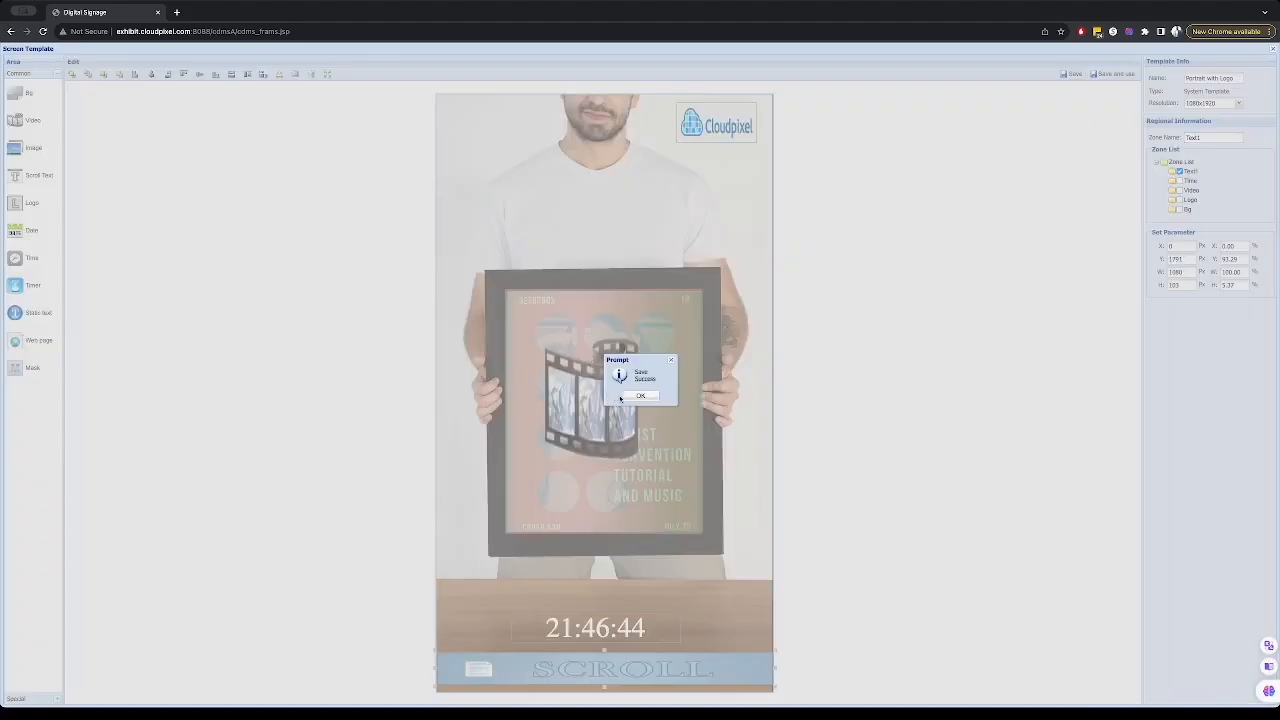
click(638, 396)
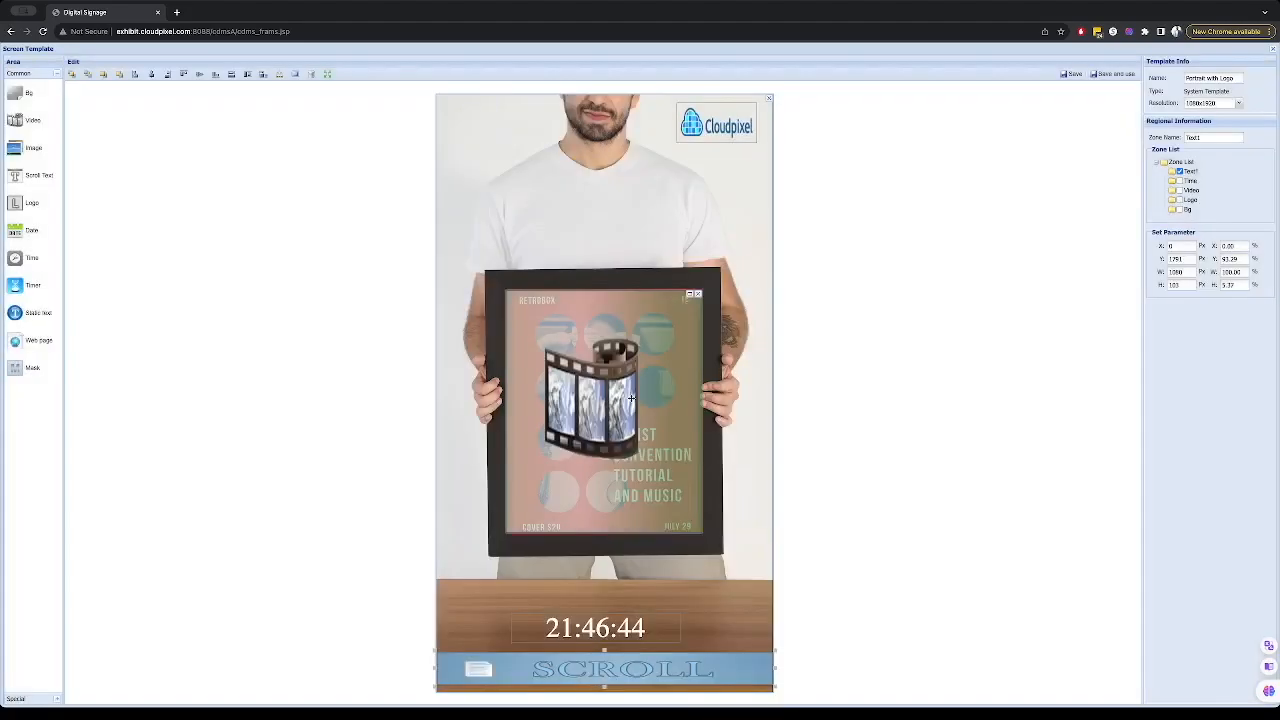
click(1118, 74)
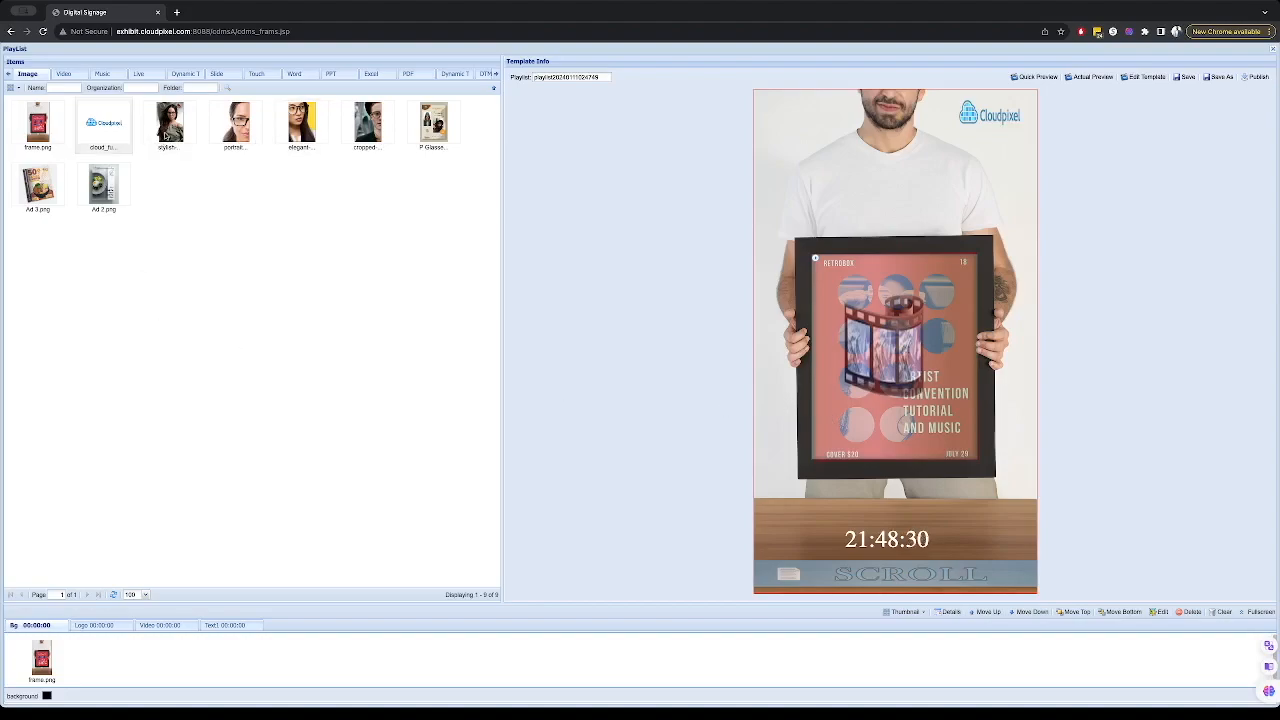
- Add the five portrait images plus Ad 3 and Ad 2 to the video zone's playlist
drag(452, 168, 172, 115)
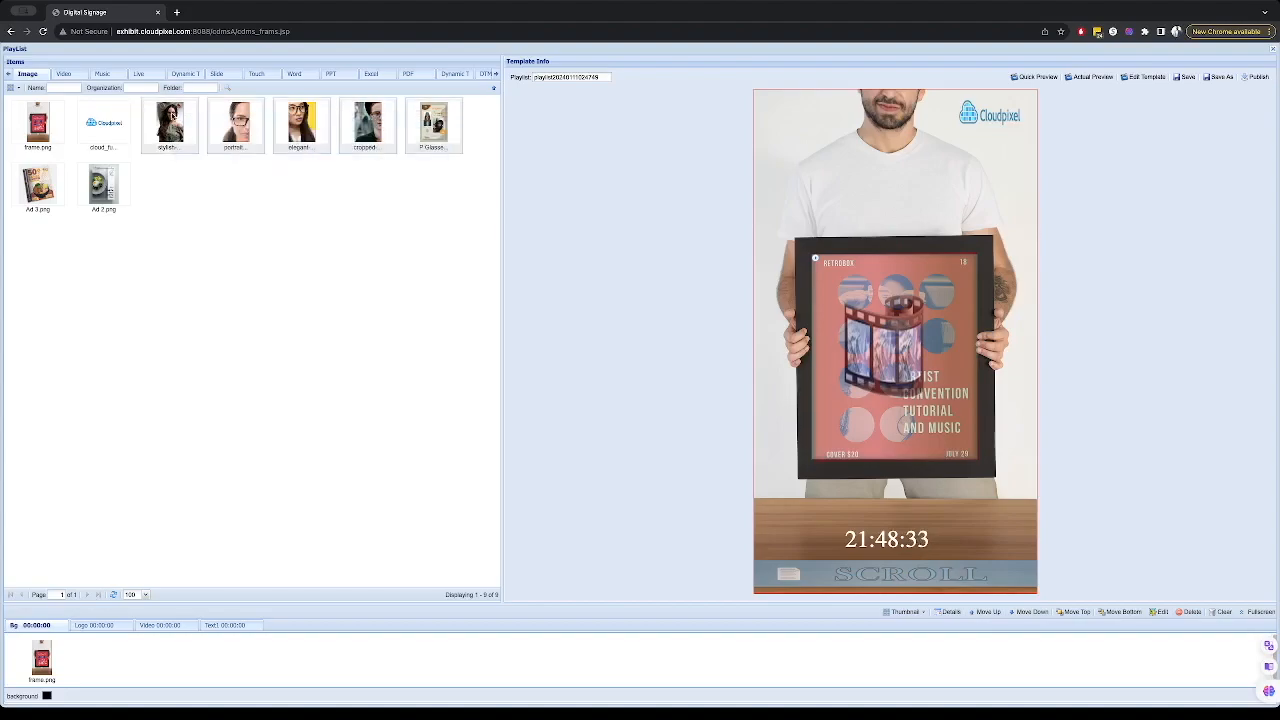
click(156, 626)
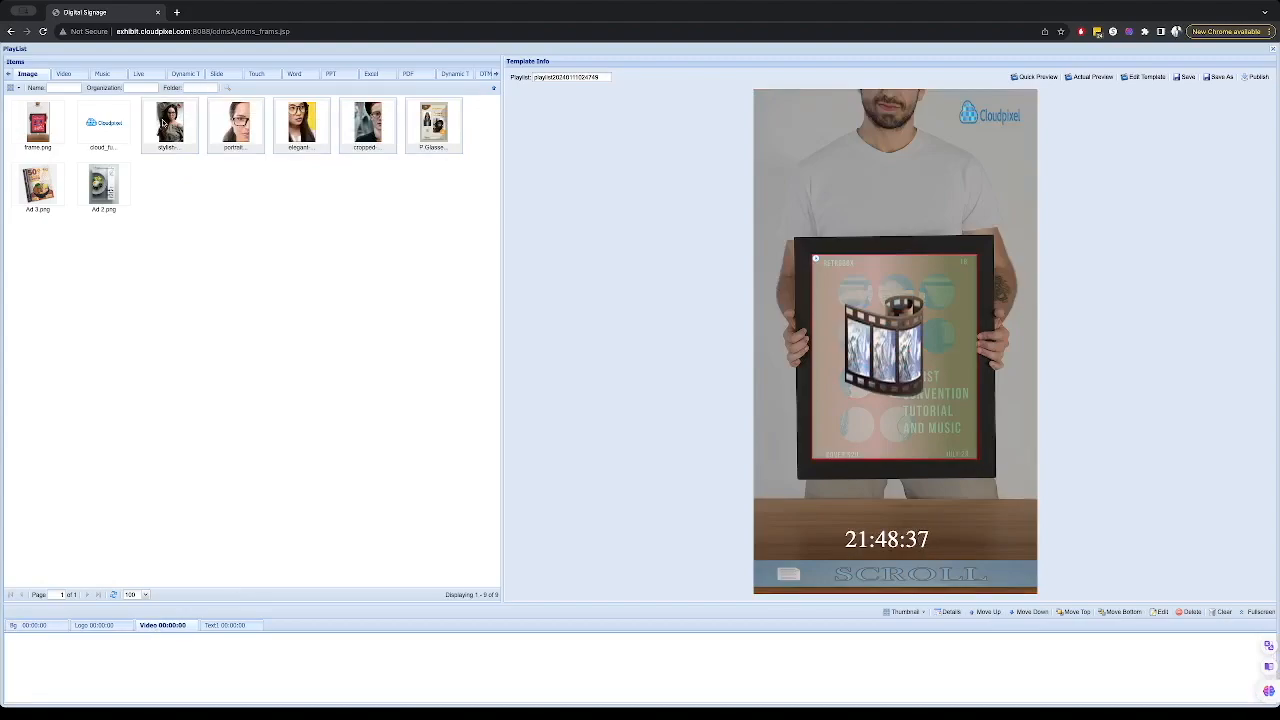
drag(163, 122, 160, 656)
drag(226, 243, 42, 679)
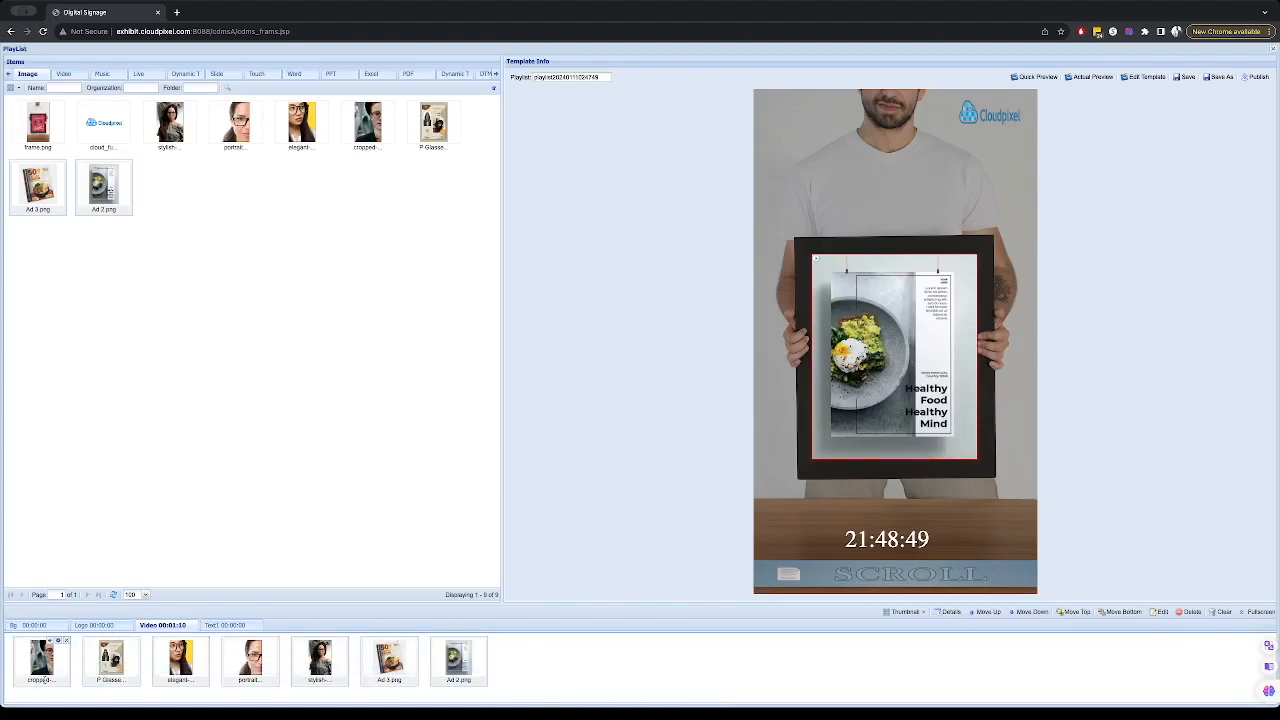
- Set the video zone images' fill effect to Scale and their duration to 15 seconds
click(1157, 612)
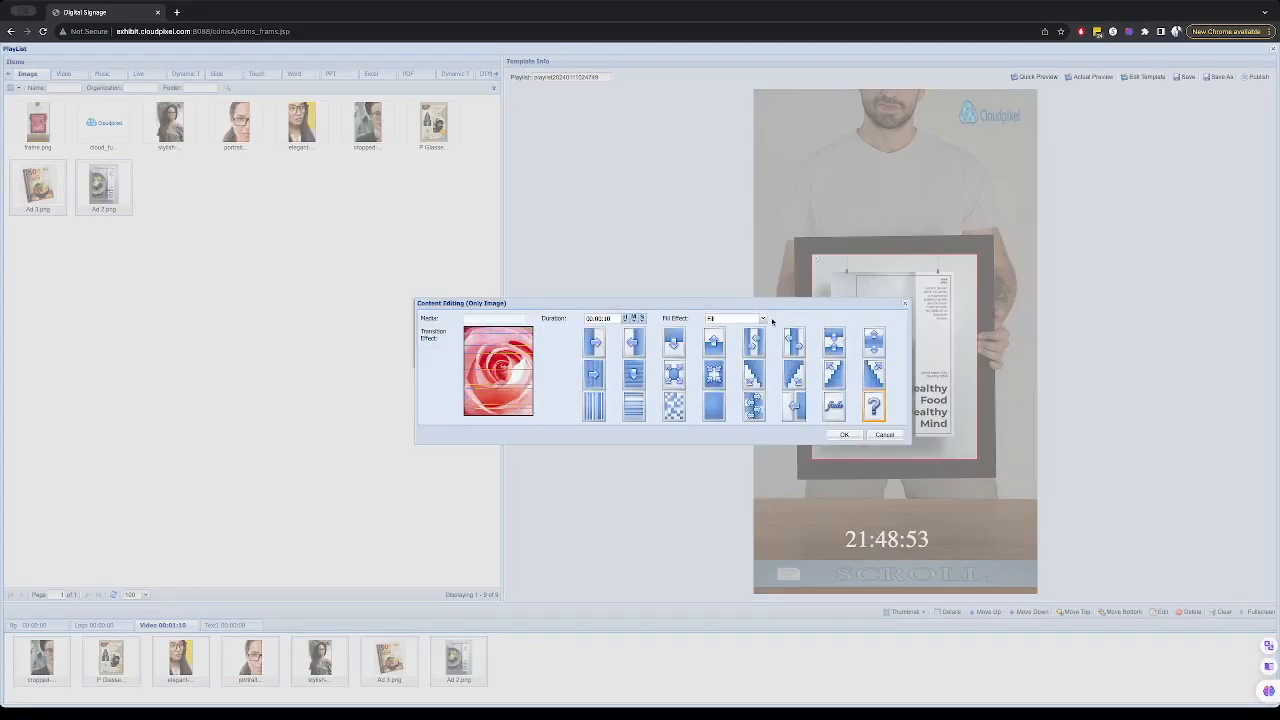
click(762, 318)
click(741, 339)
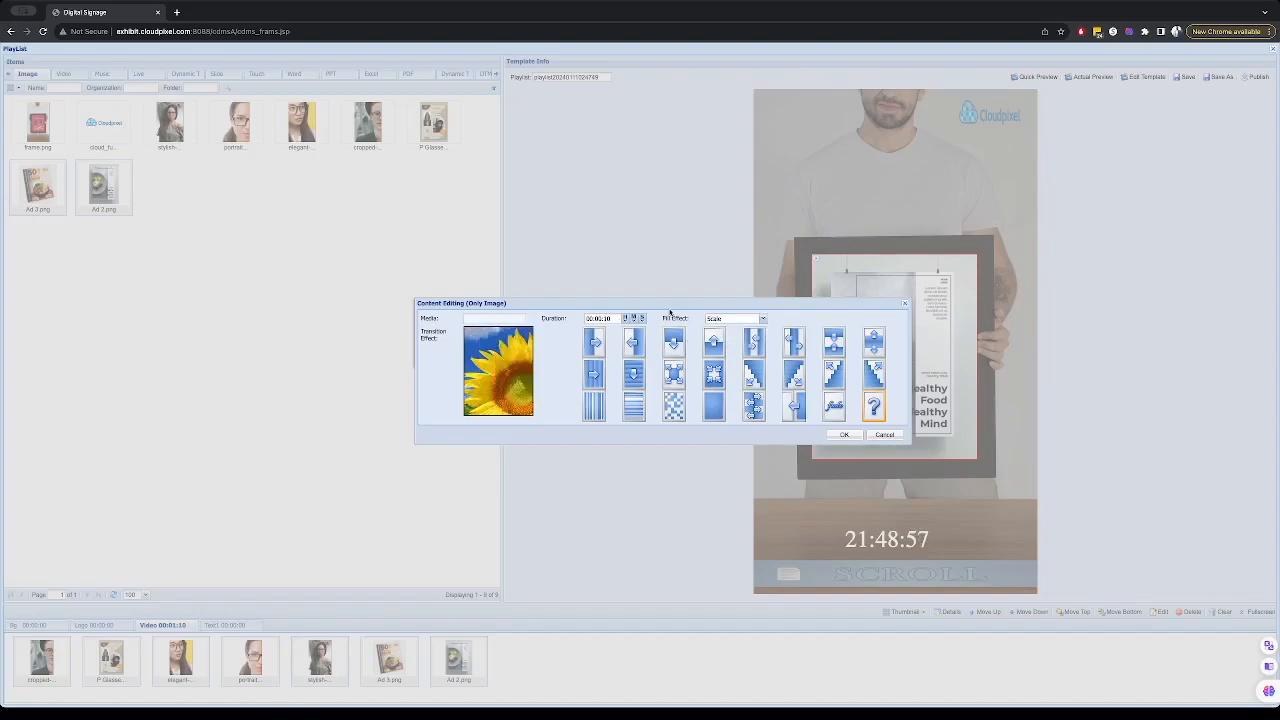
click(642, 318)
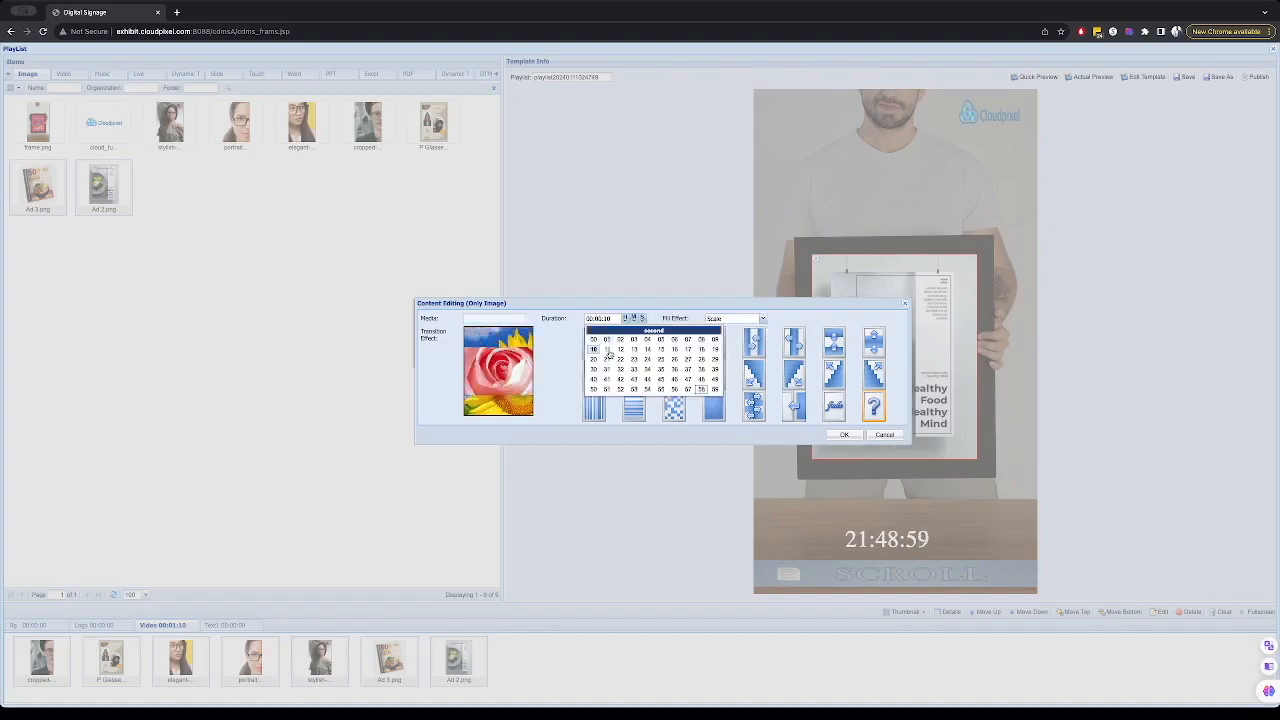
click(661, 349)
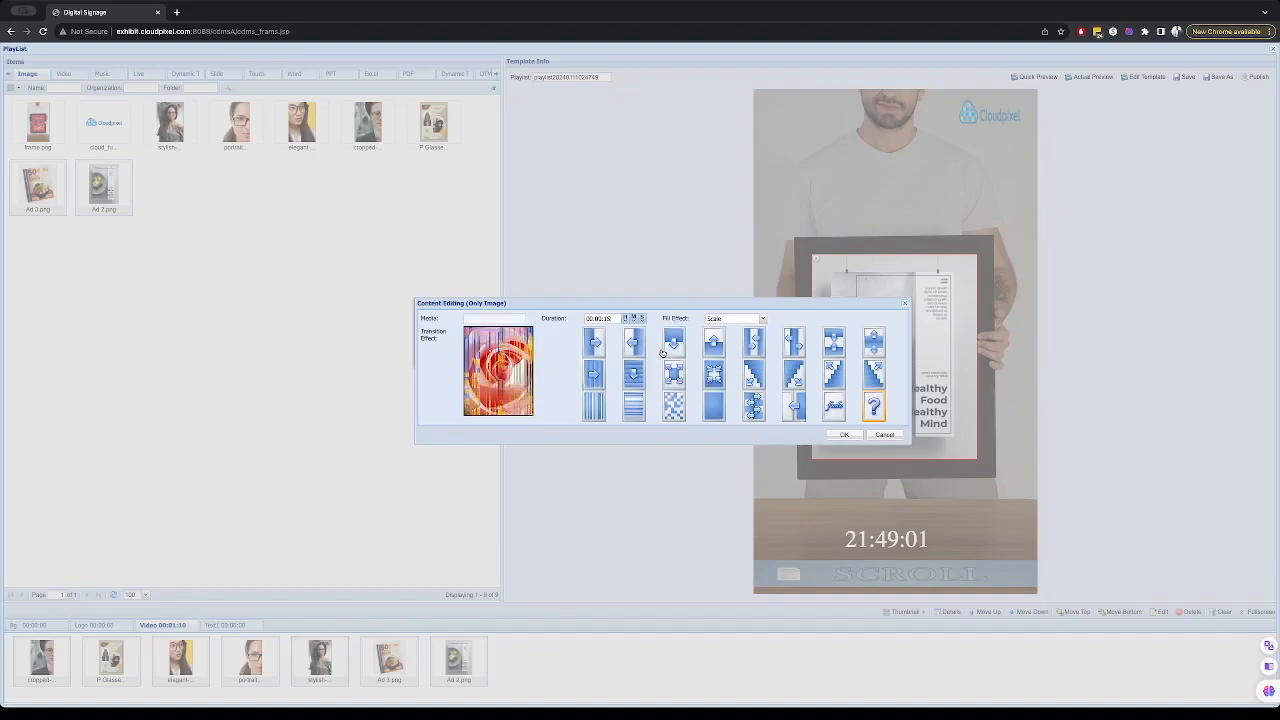
click(849, 437)
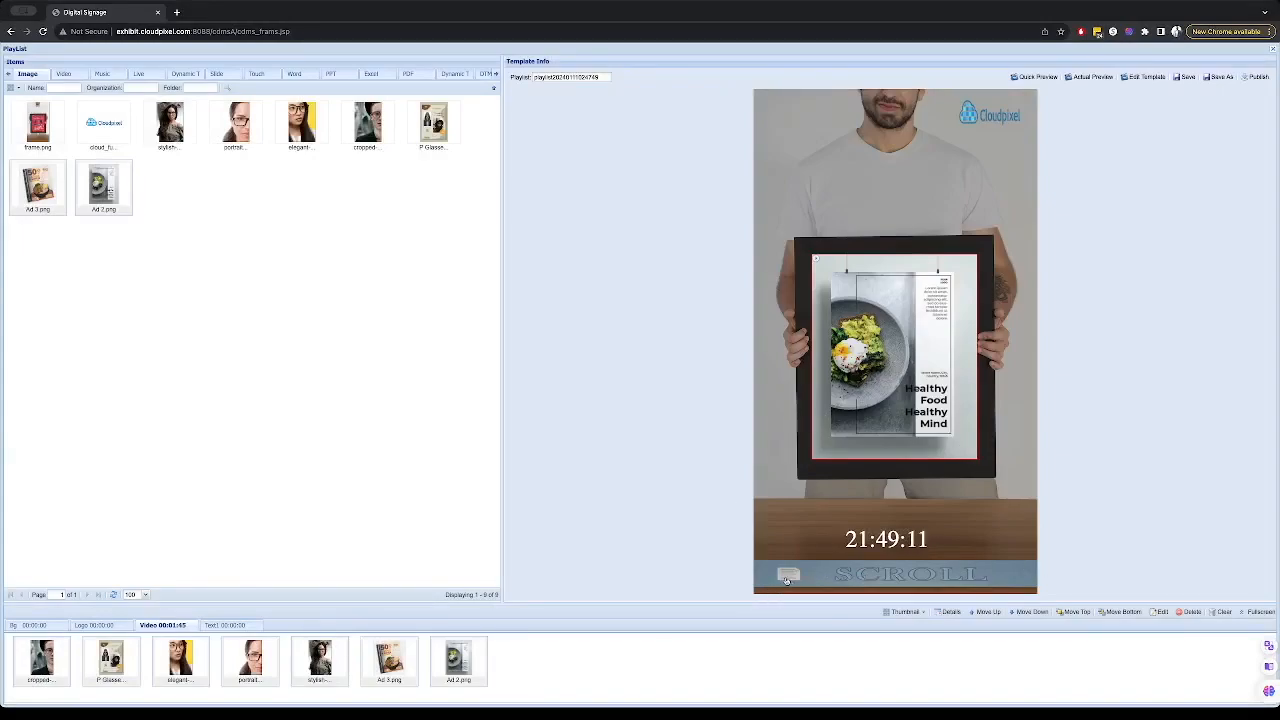
- Paste the promotional text into the scroll text zone
click(228, 626)
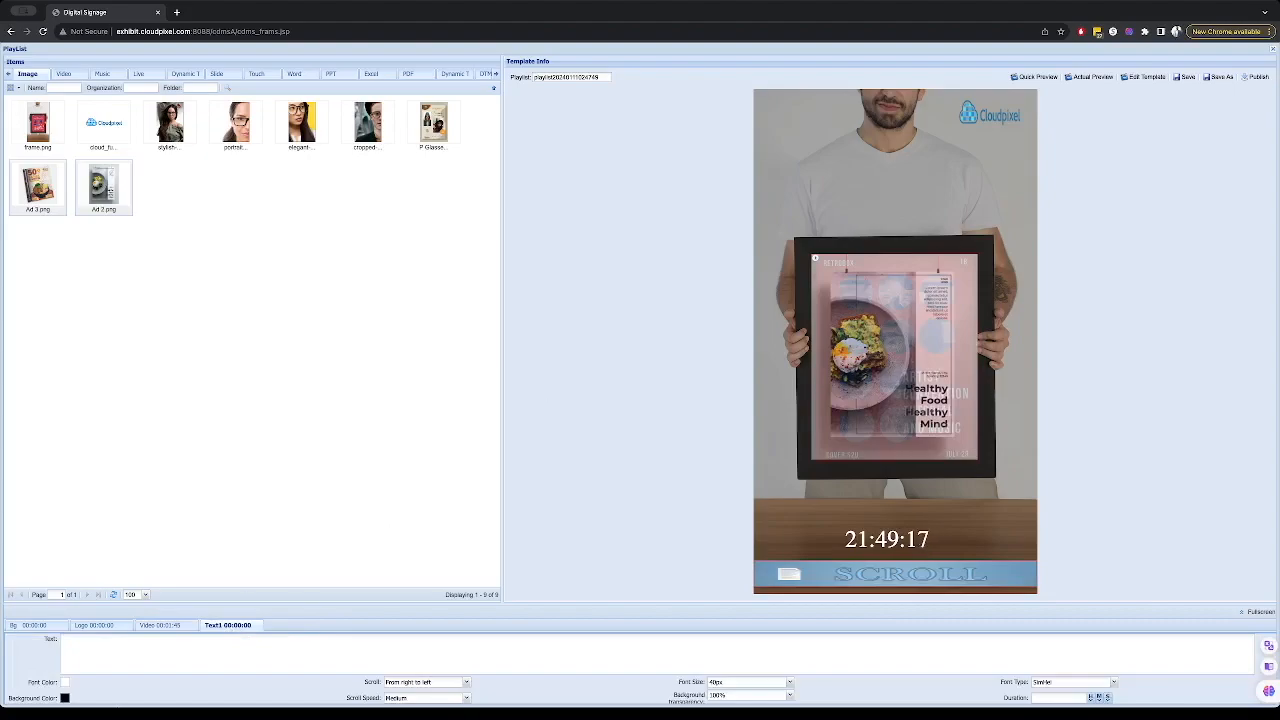
click(95, 658)
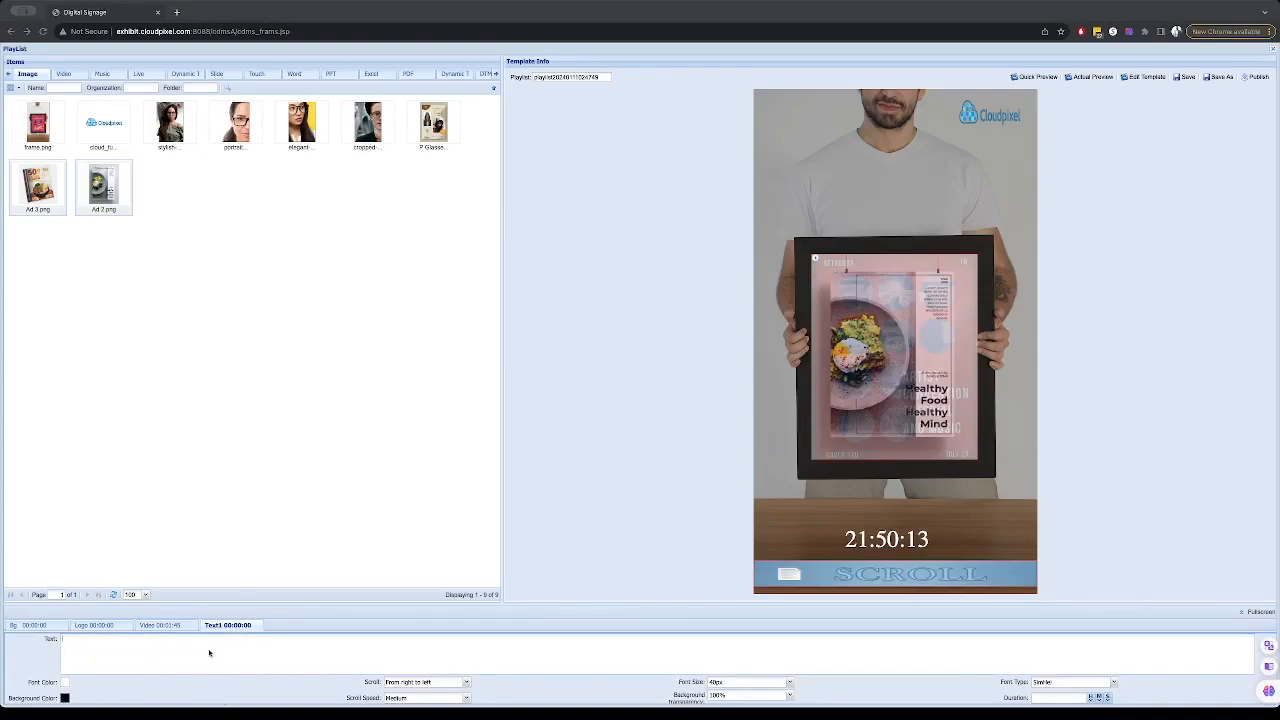
click(201, 643)
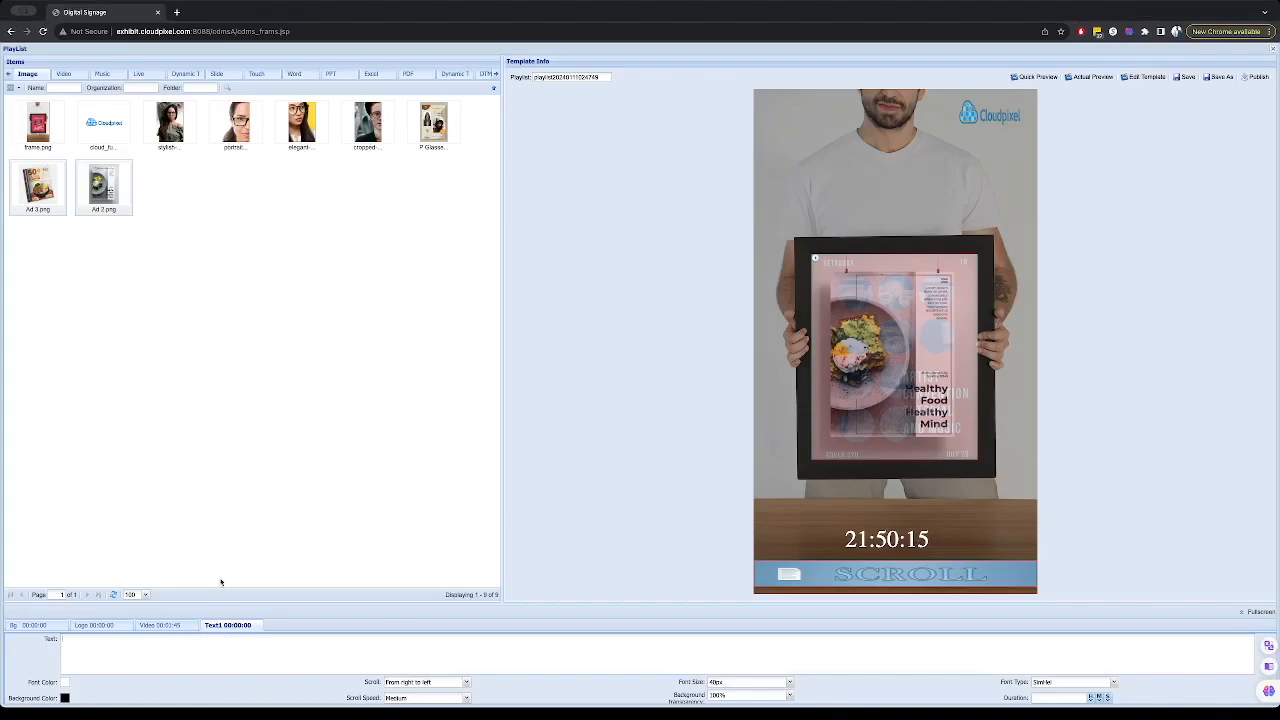
text(Stand out from the crowd with CloudPixel's digital signage solution. Capture attention with vibrant displays, showcase product features, and leave a lasting impression.  Empower your business with CloudPixel's digital signage solution. Seamlessly integrate with your existing systems, leverage data-driven insights, and take your marketing to new heights.  Stay connected and informed with CloudPixel's digital signage solution. Deliver real-time updates, share news and announcements, and keep your audience engaged wherever they are.)
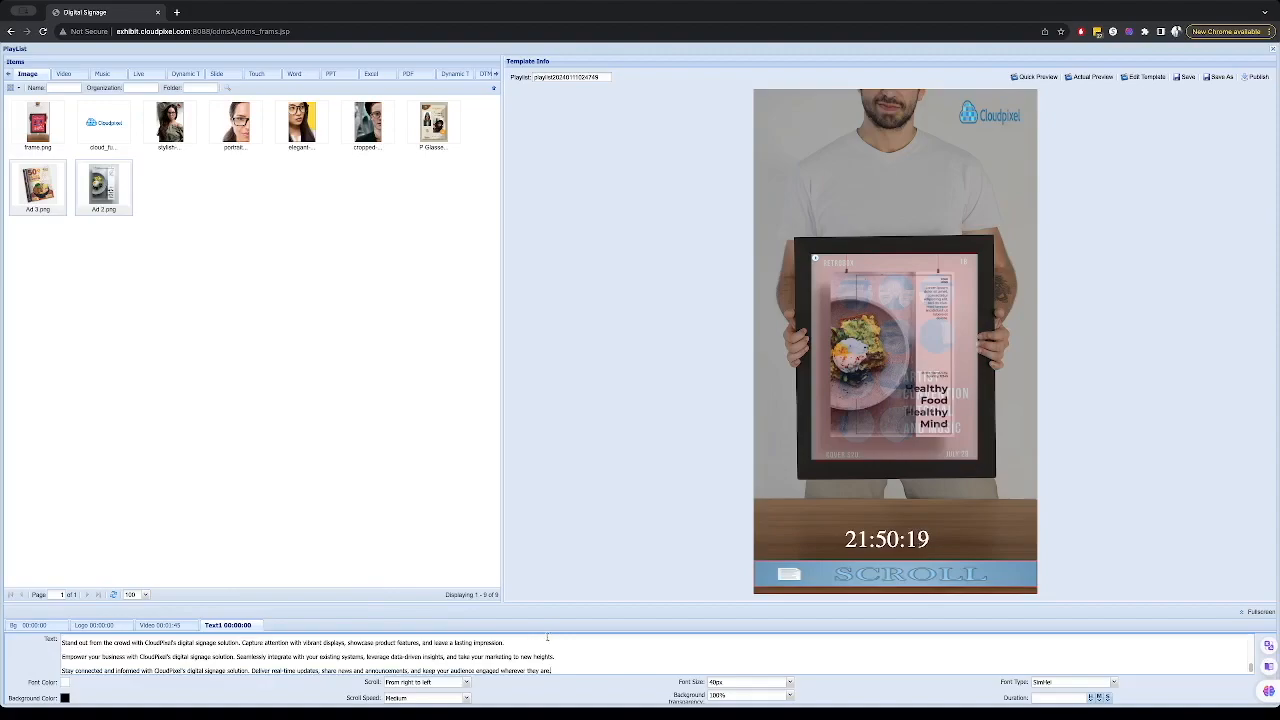
- Set the scroll text's font size to 58px
click(790, 682)
scroll(747, 644, down, 5)
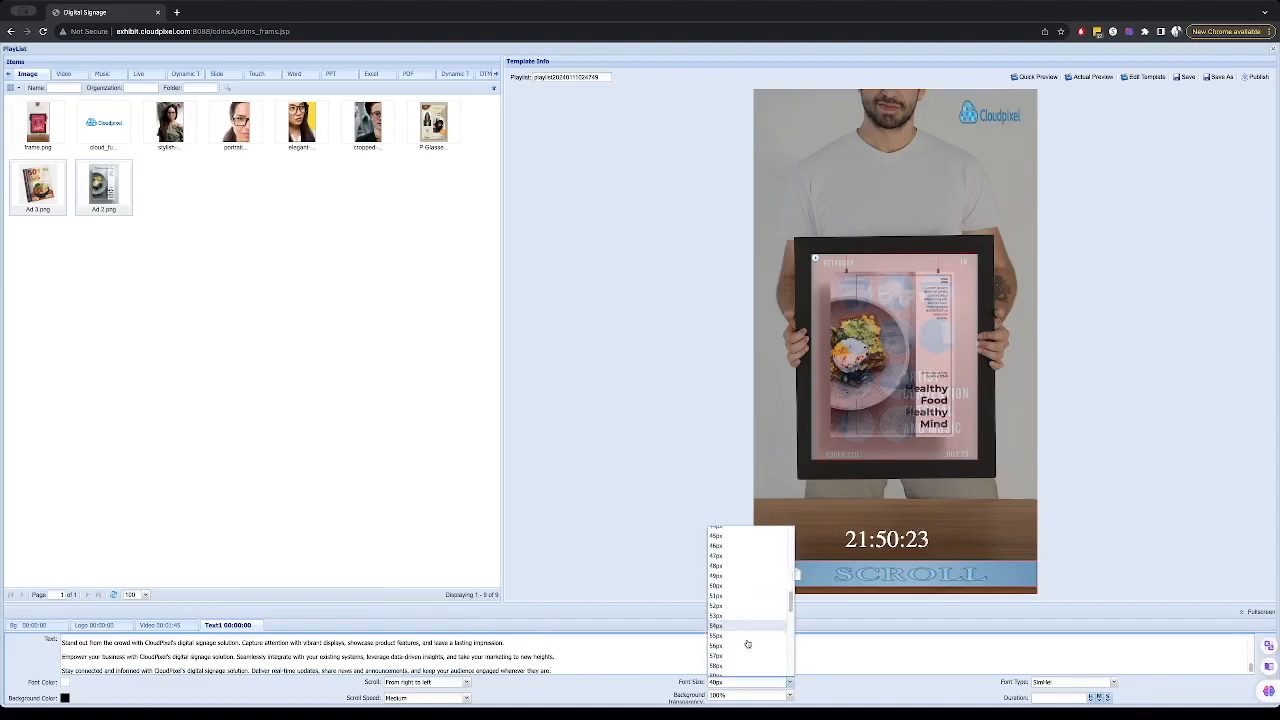
scroll(747, 644, down, 1)
click(736, 657)
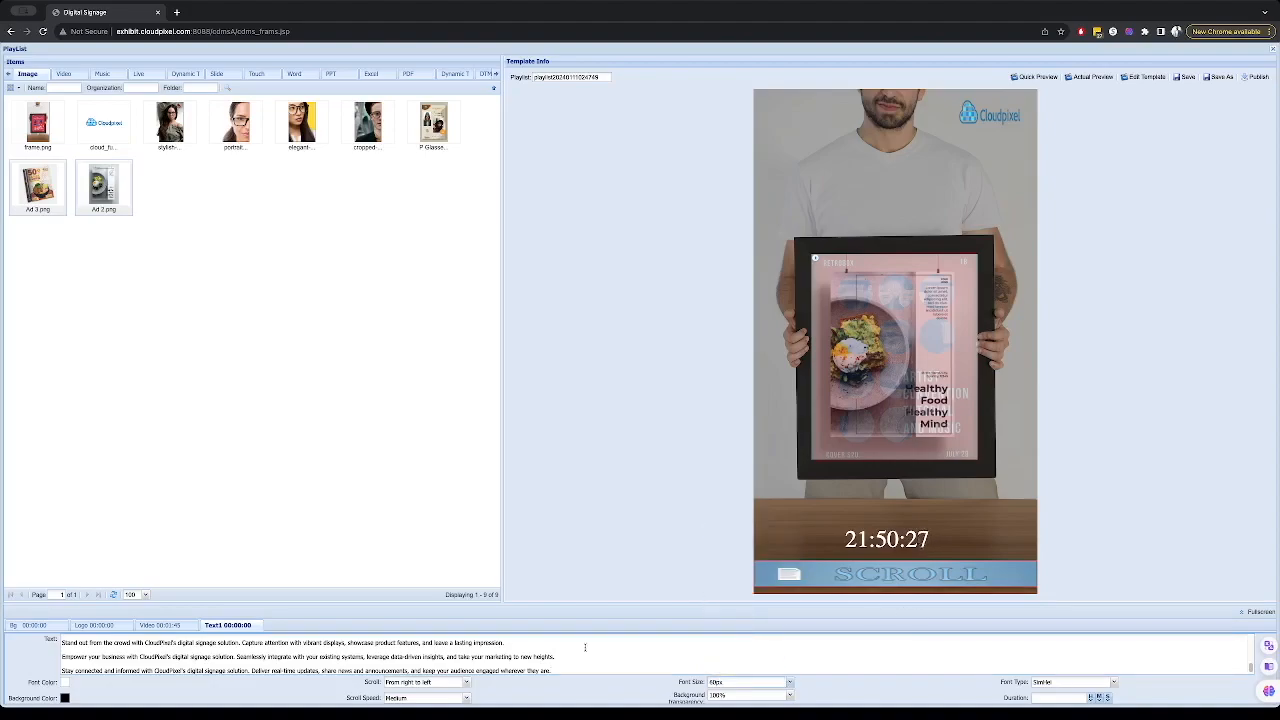
- Set the scroll text's background transparency to 50% and its scroll speed to Fast
click(790, 697)
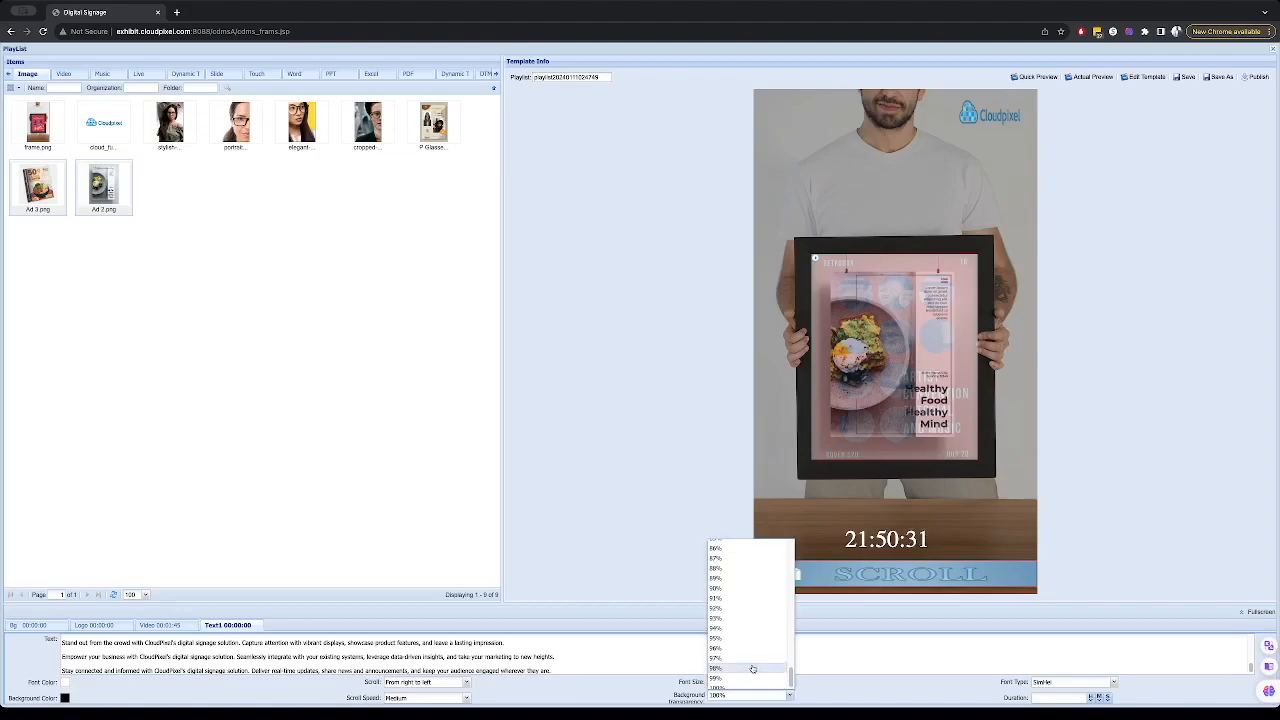
scroll(752, 668, up, 4)
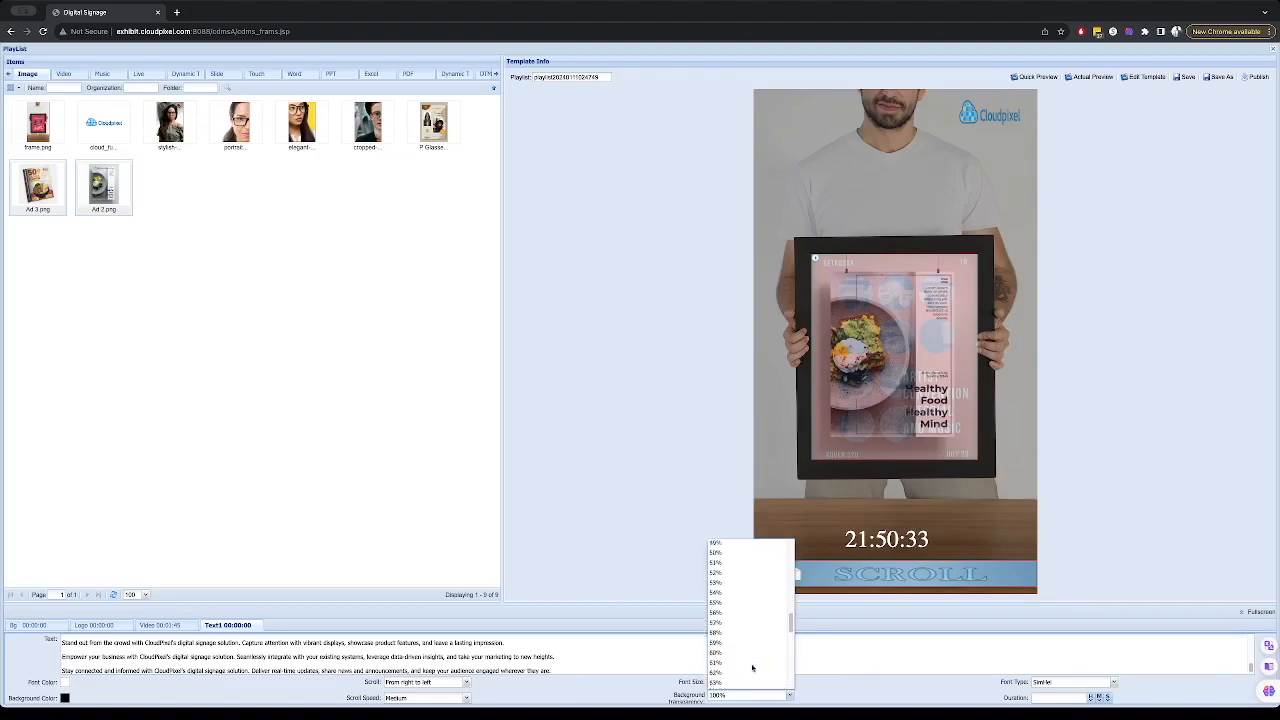
click(750, 590)
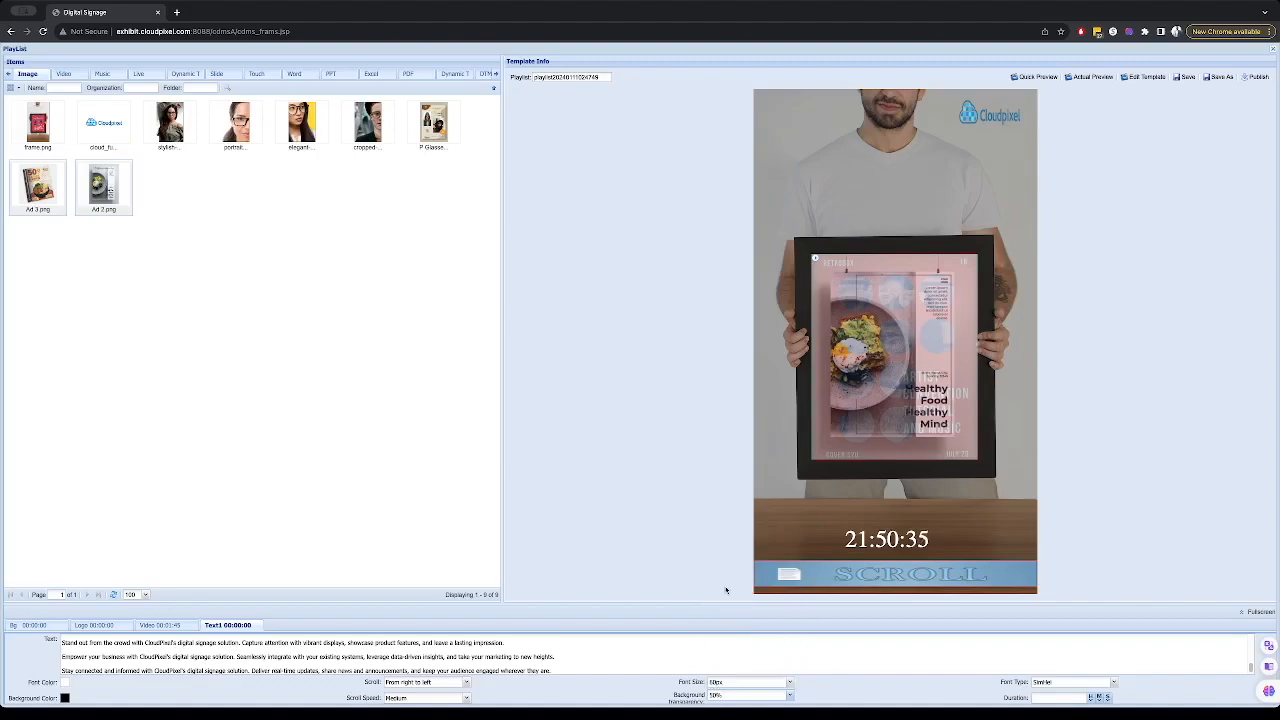
click(408, 698)
click(402, 679)
- Rename the playlist to Test Playlist 2 and save it
double_click(556, 77)
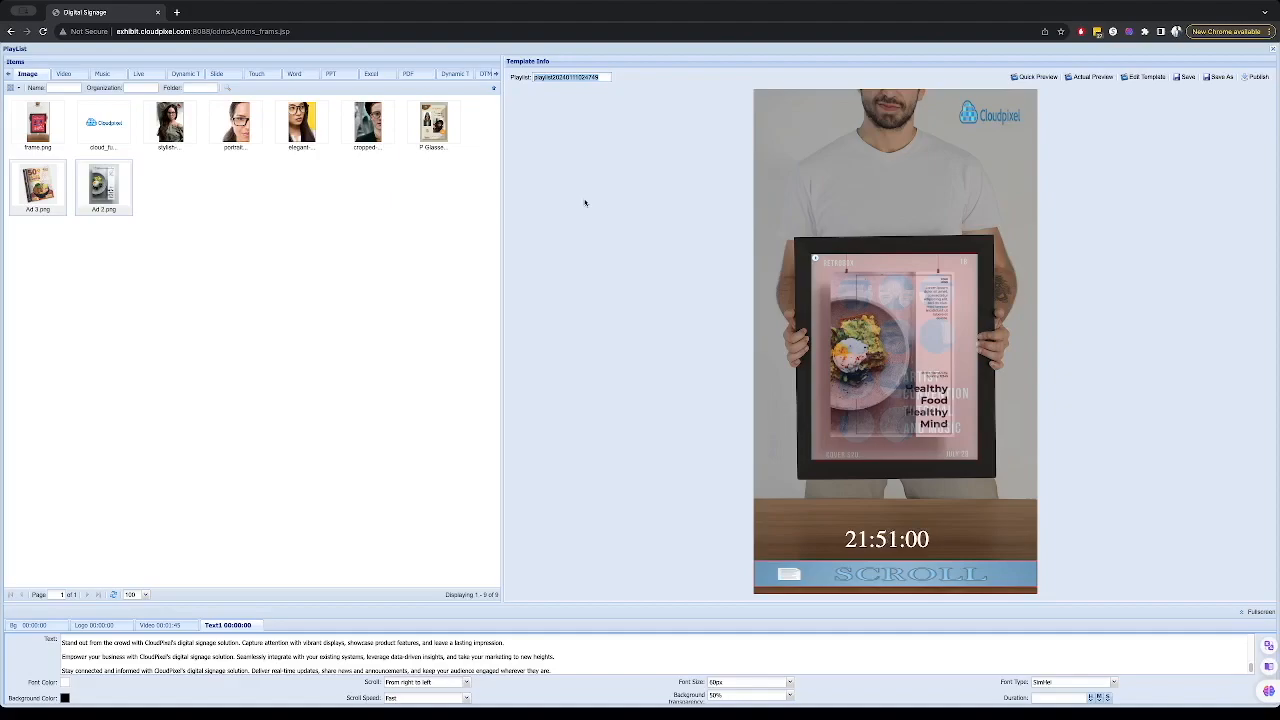
text(Test Playlist 2)
click(1187, 78)
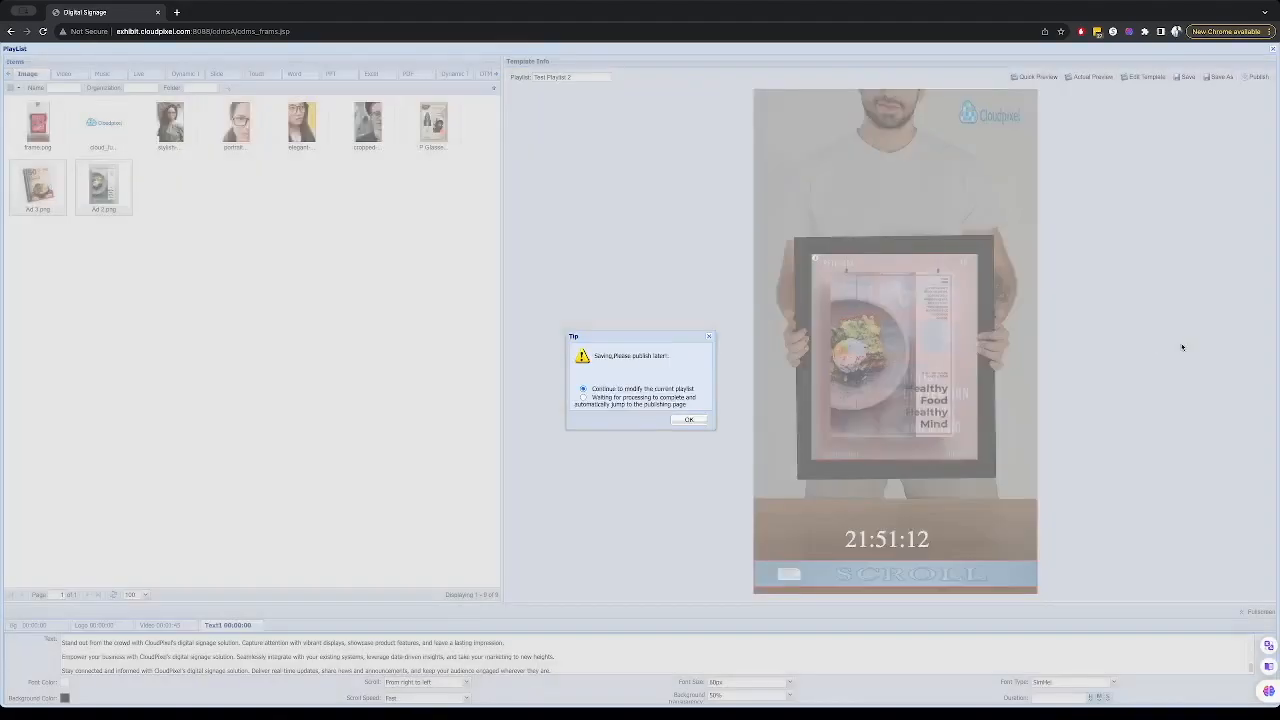
- Confirm the save and open a quick preview of the playlist, then close it
click(702, 419)
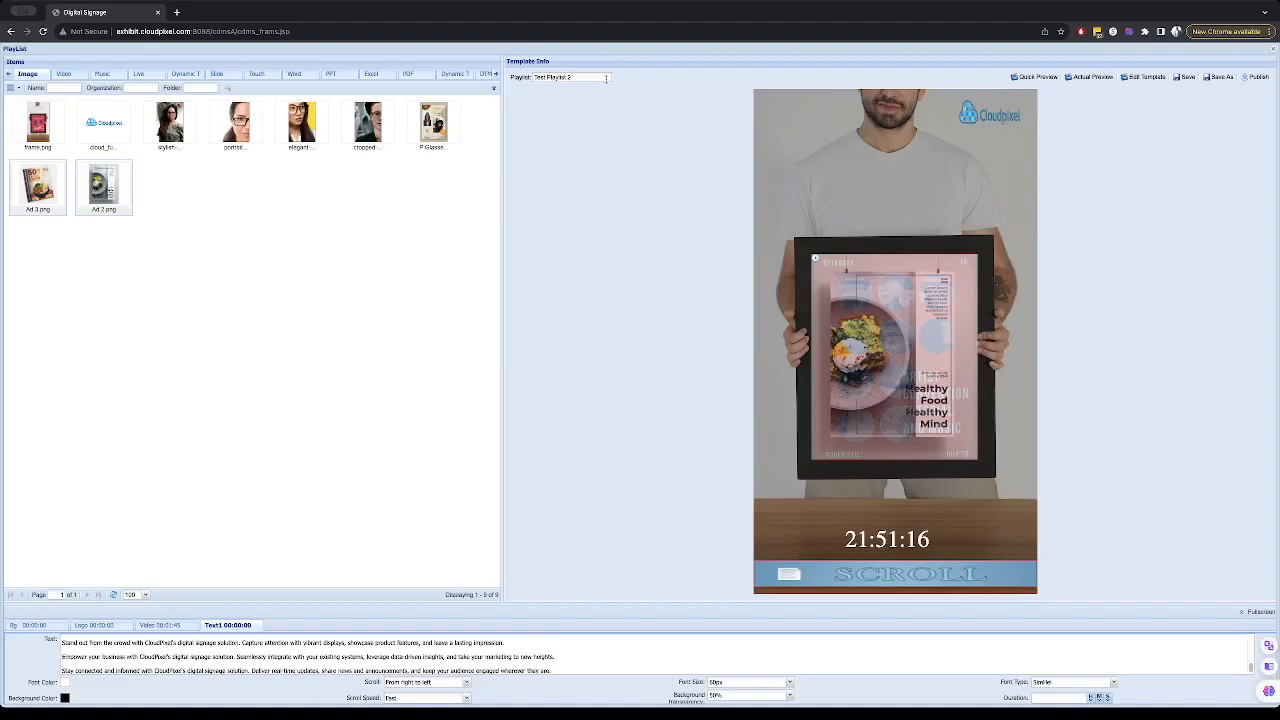
click(1041, 78)
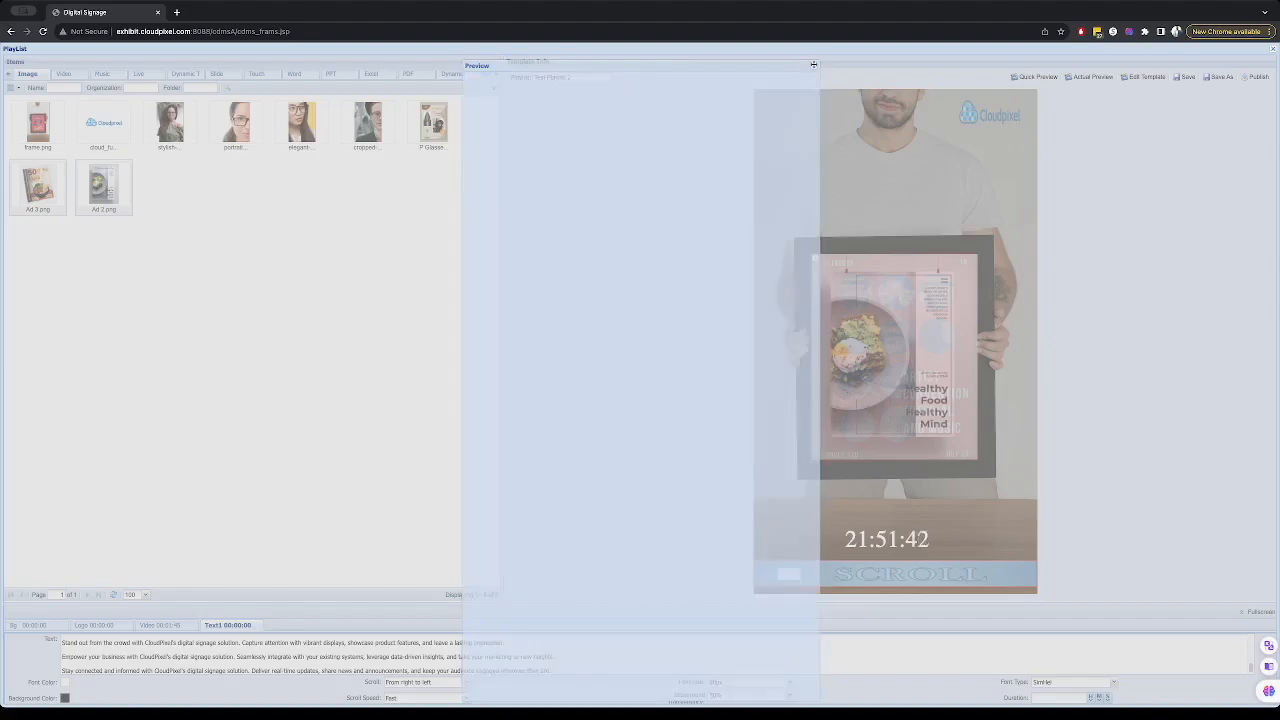
click(813, 67)
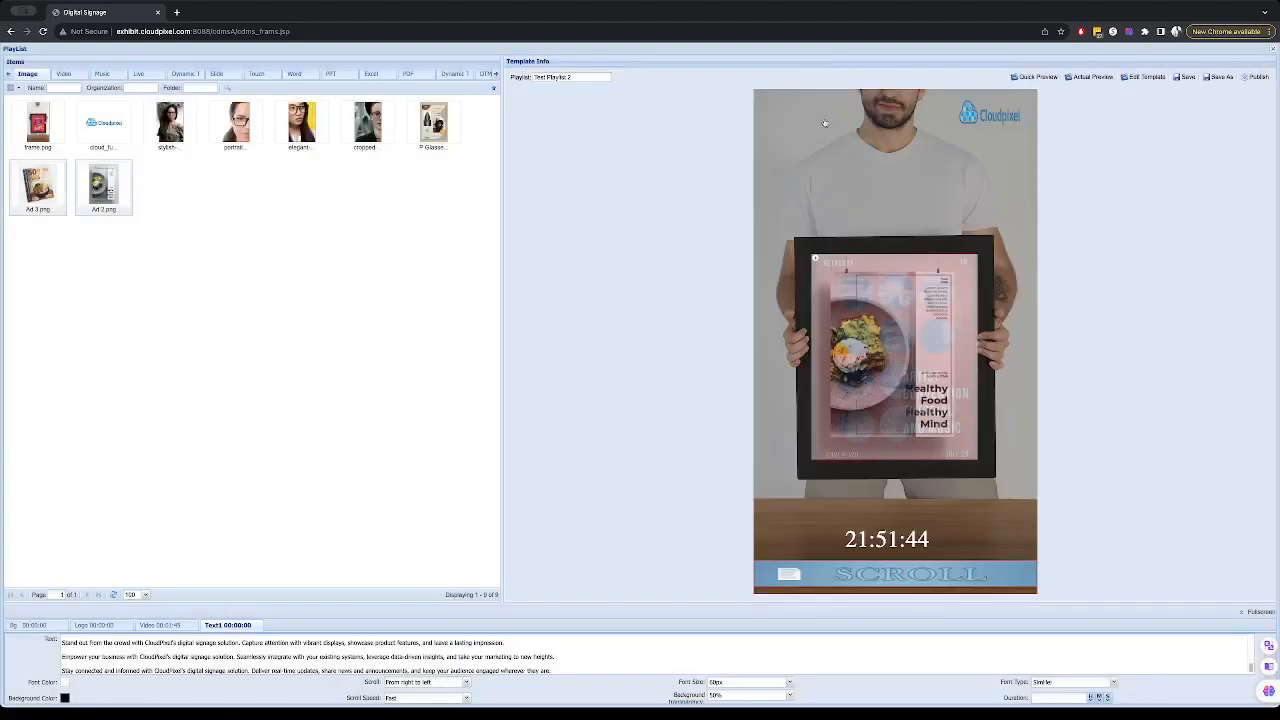
- Set the display duration of all images in the image zone to 10 seconds
click(155, 627)
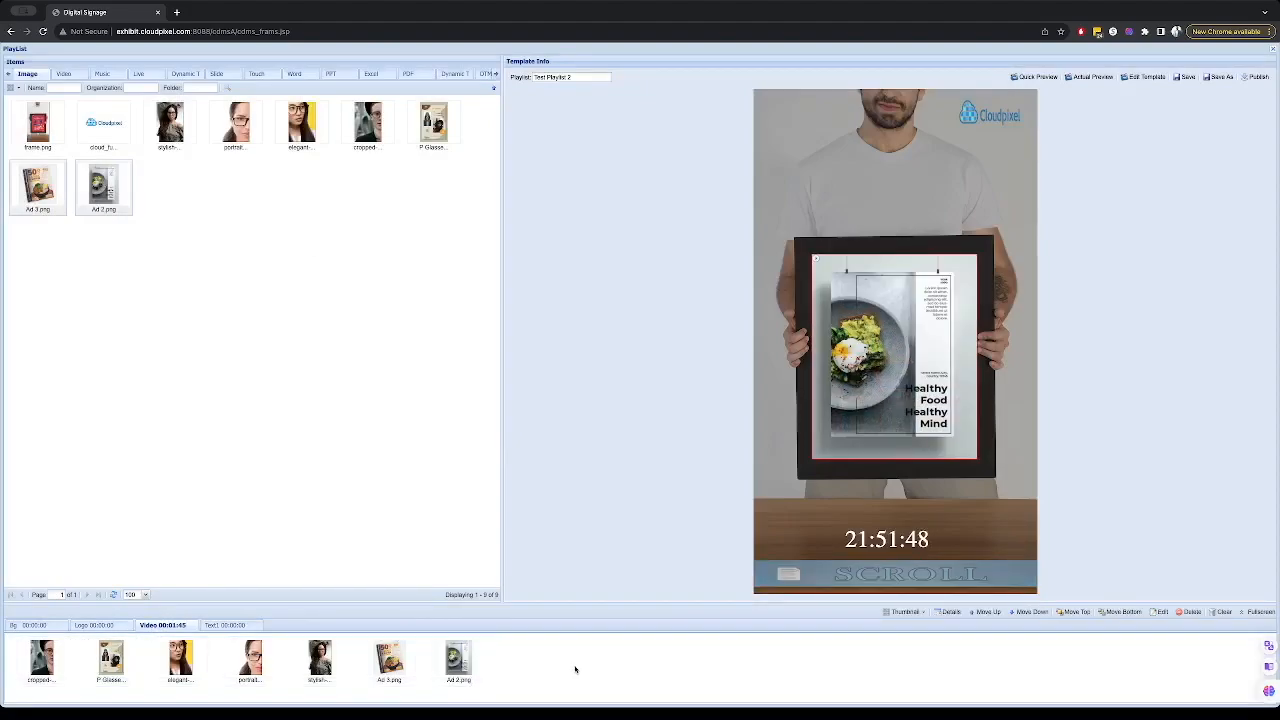
drag(563, 652, 52, 668)
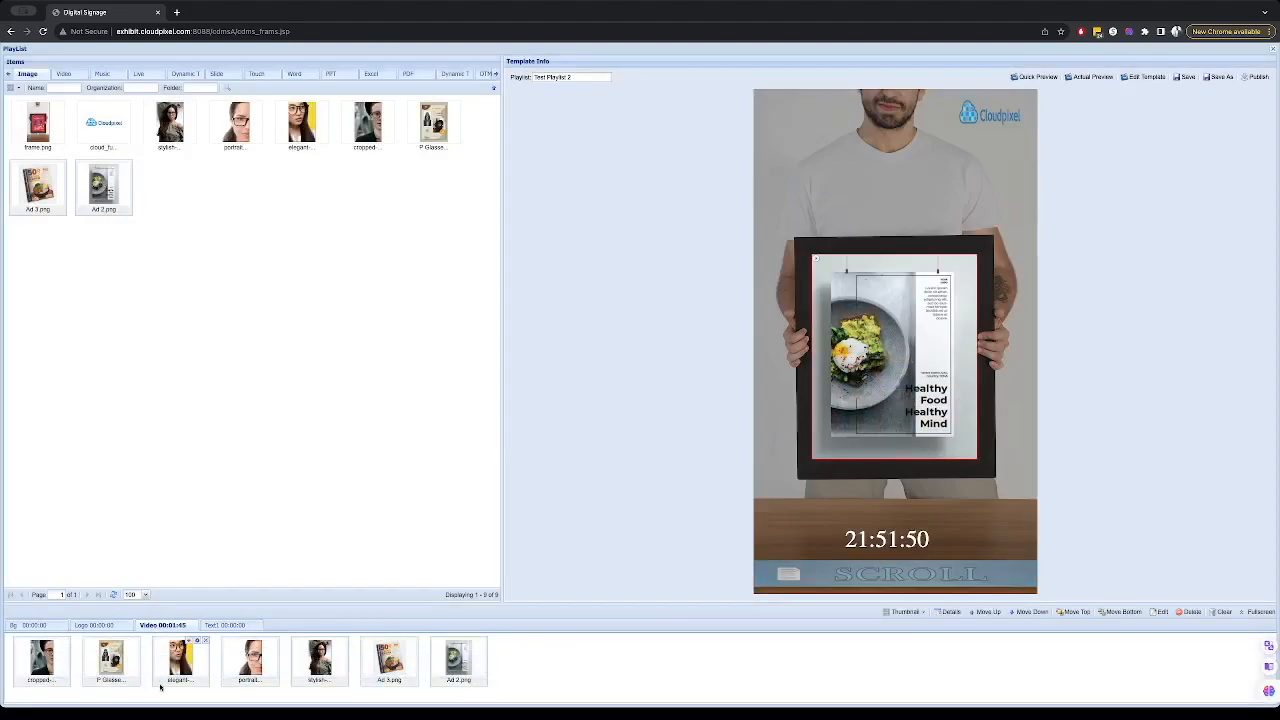
click(1160, 612)
click(762, 318)
click(741, 340)
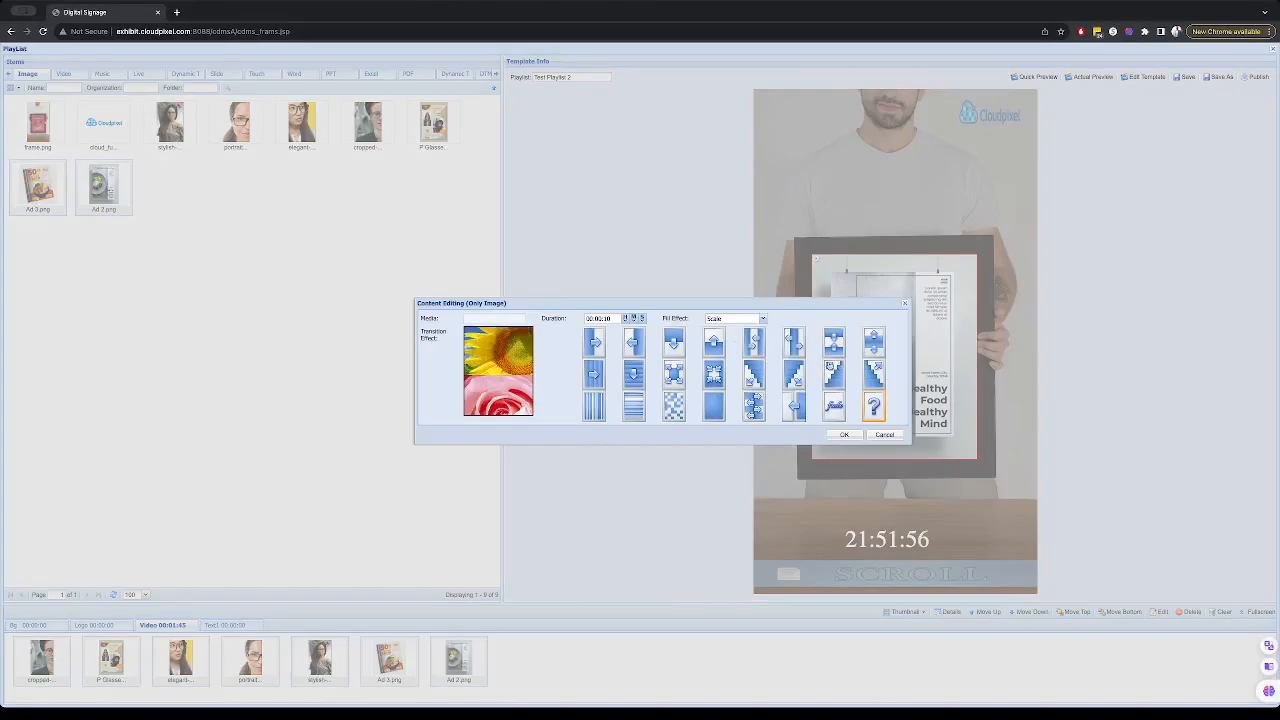
click(845, 434)
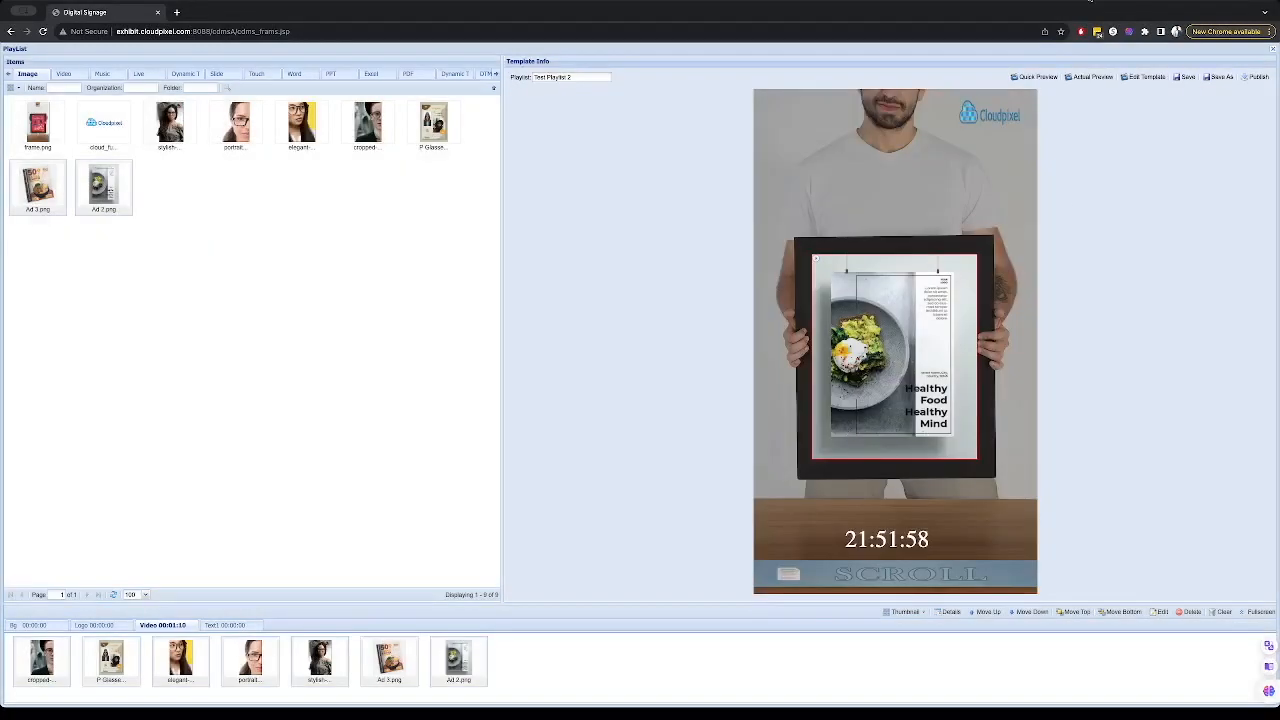
- Preview the playlist, then save it and continue to the publishing page
click(1038, 77)
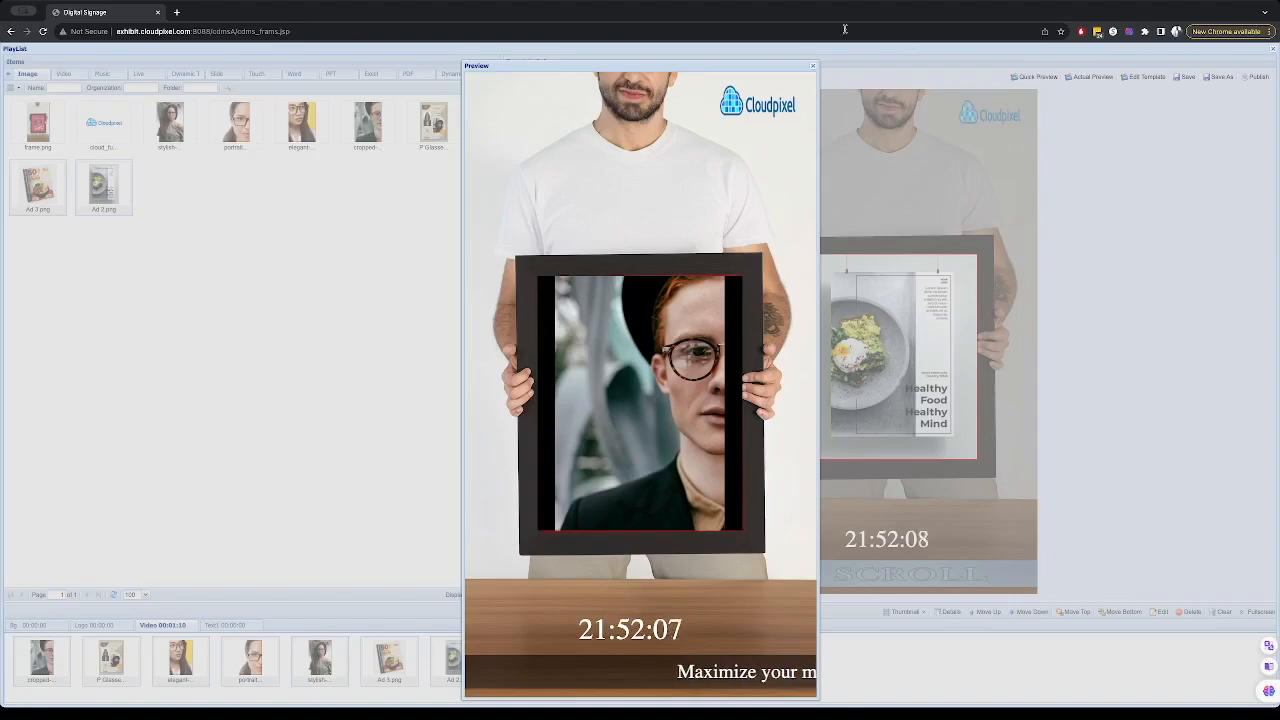
click(813, 68)
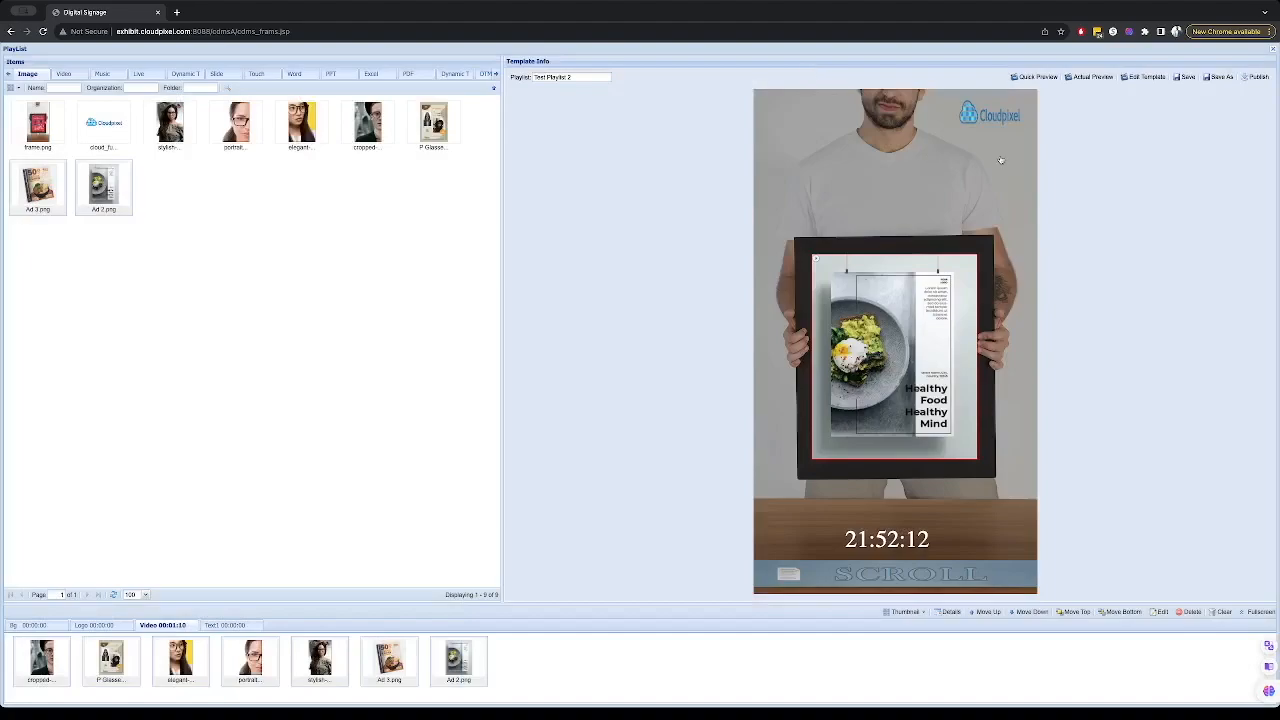
click(1187, 77)
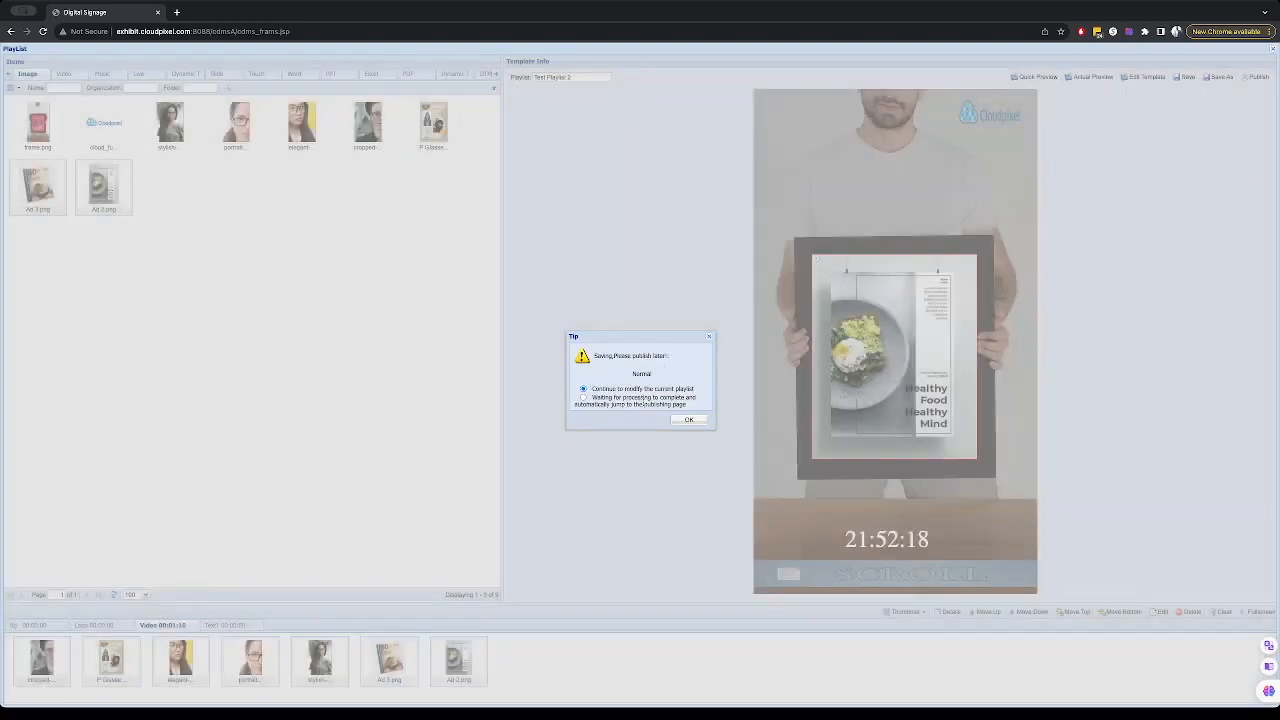
click(688, 419)
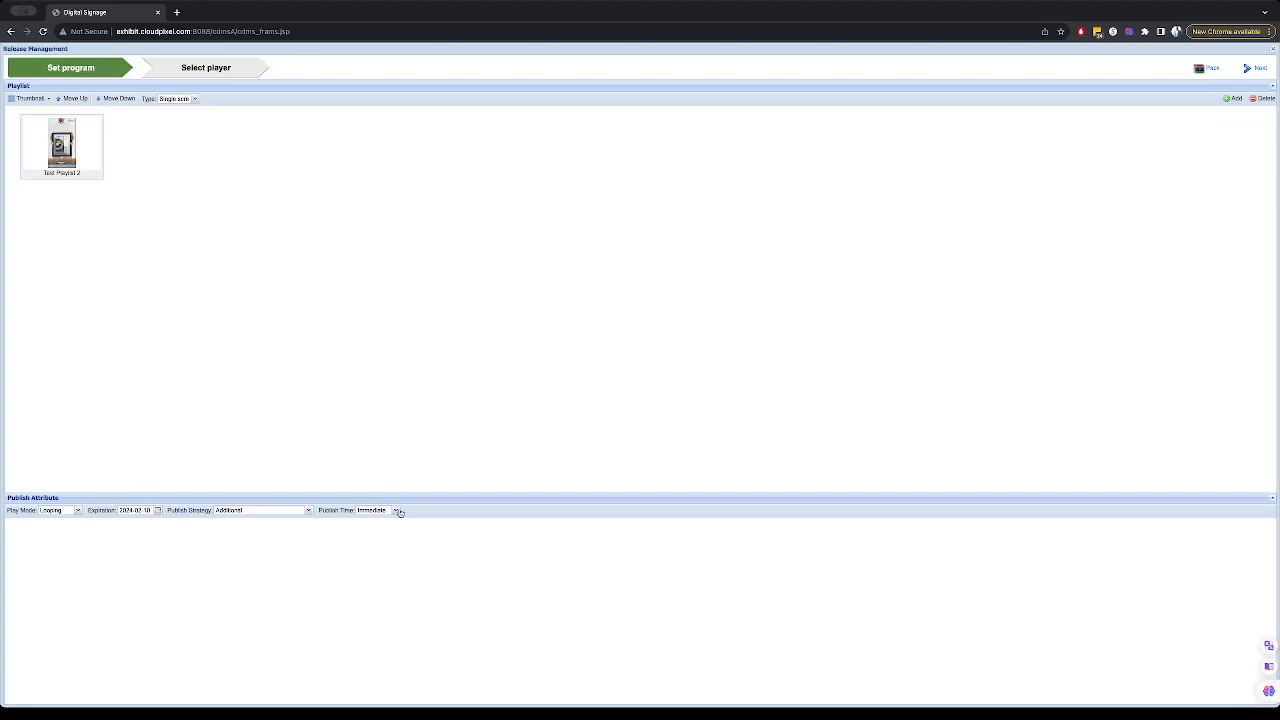
- Publish Test Playlist 2 to the Rechargeable player
click(1255, 68)
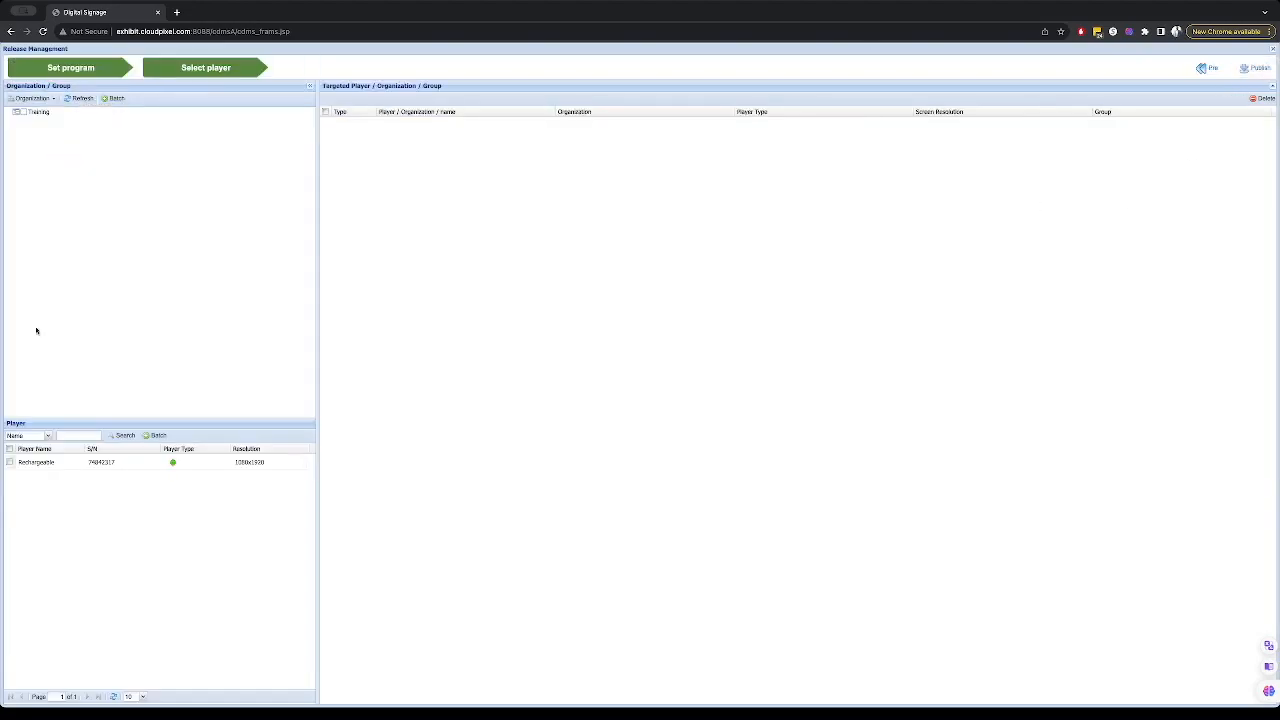
click(44, 462)
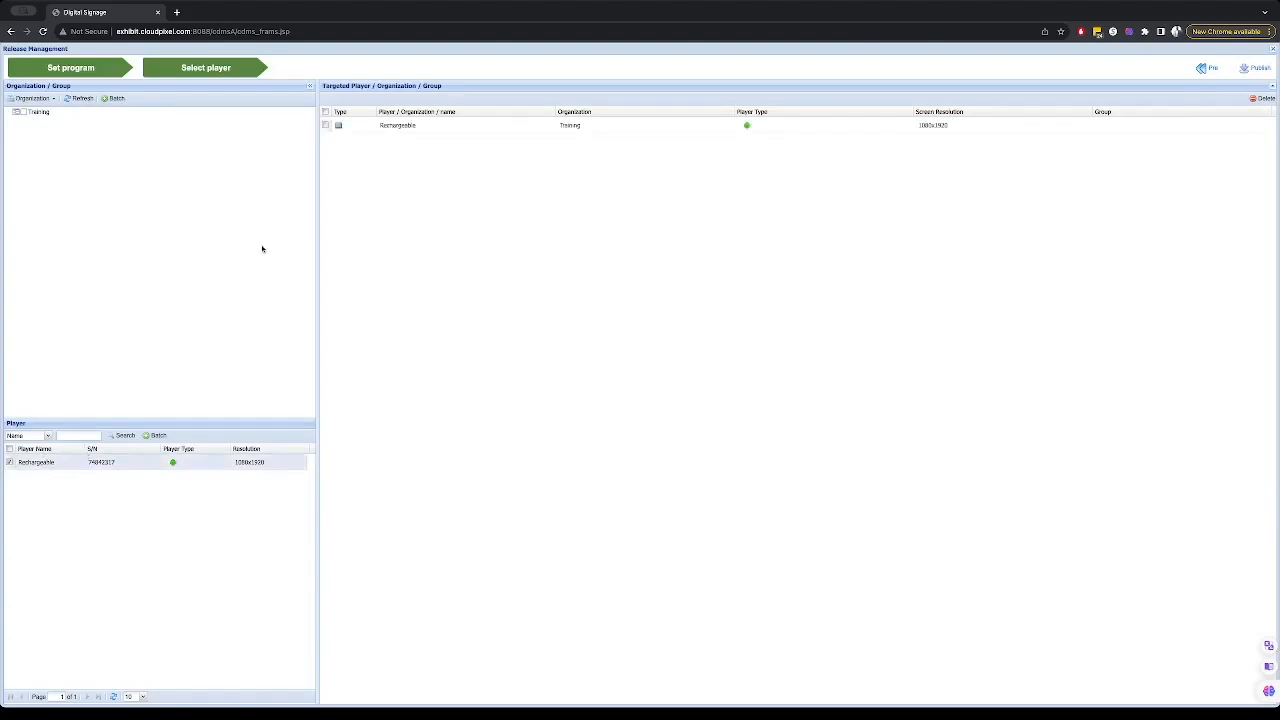
click(325, 126)
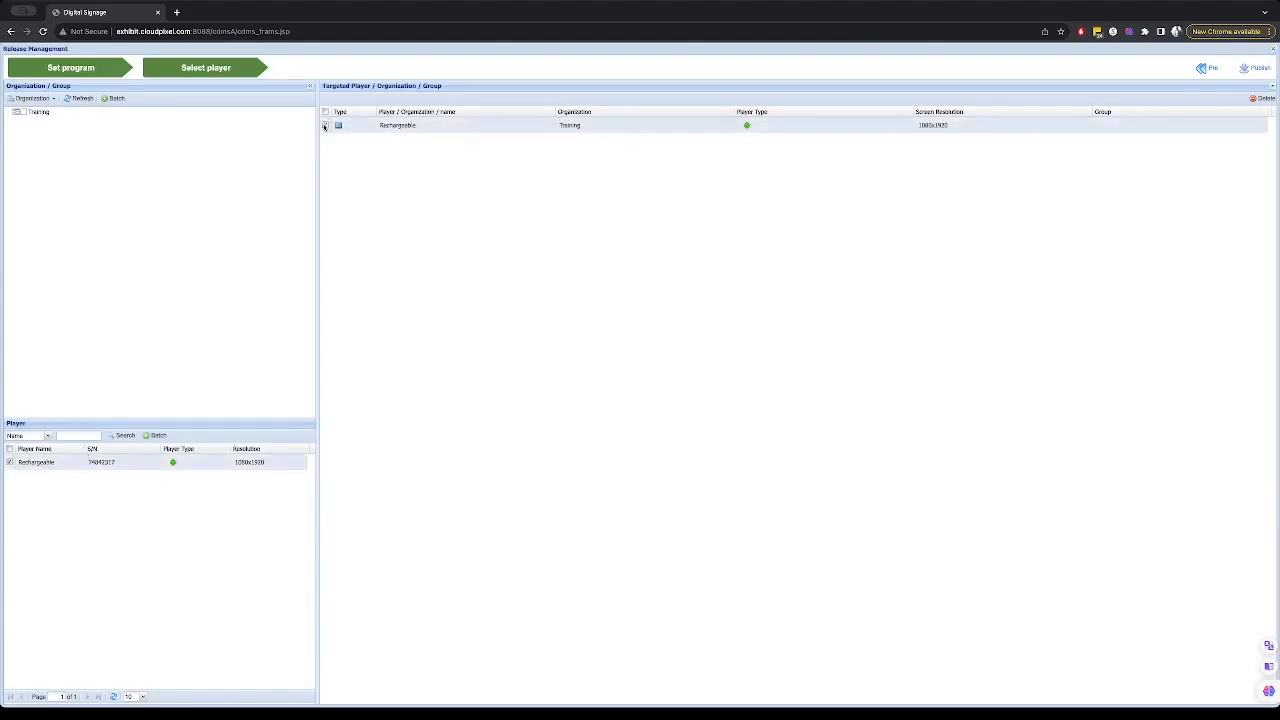
click(1259, 69)
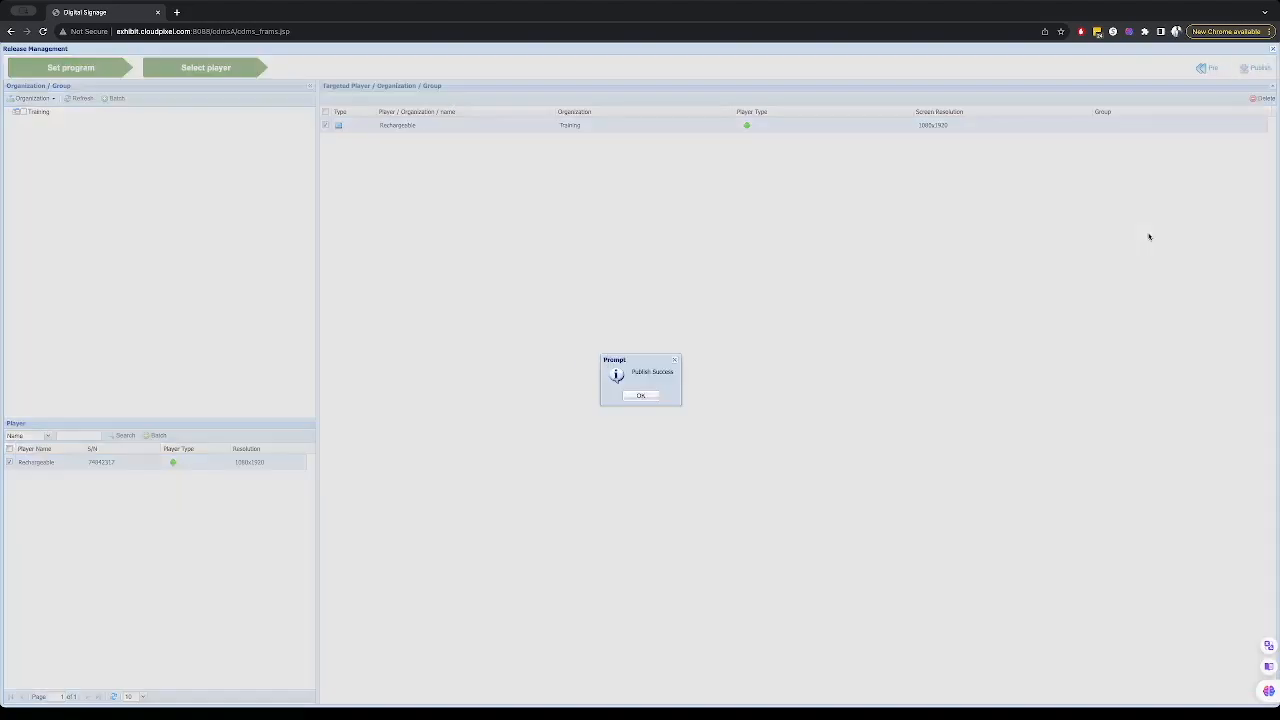
click(643, 396)
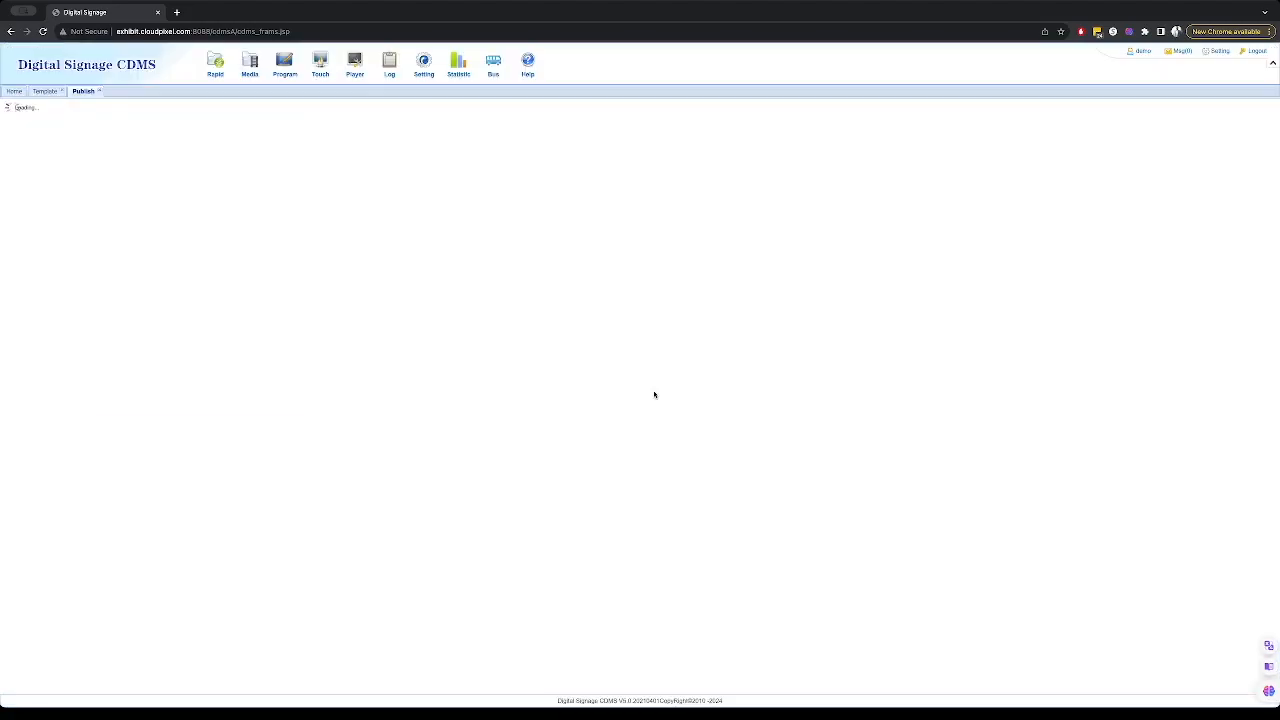
- Open the player Monitor page to check the player's status
mouse_move(356, 60)
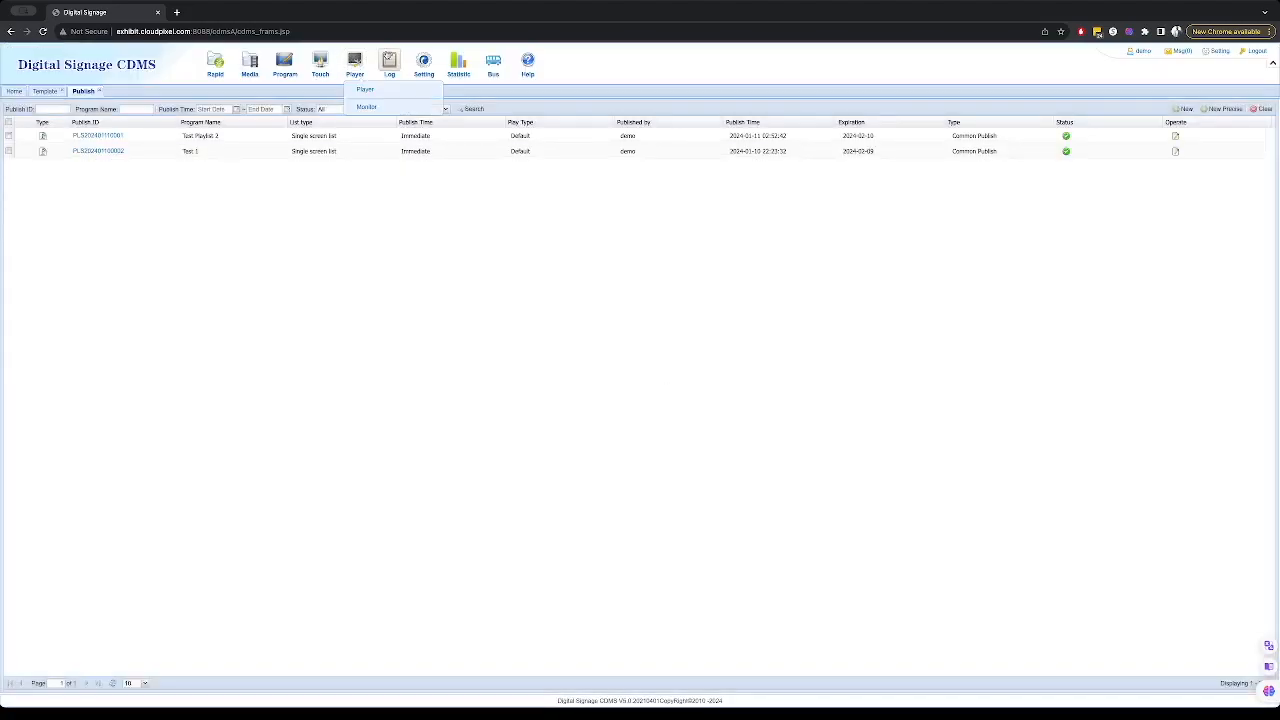
click(367, 107)
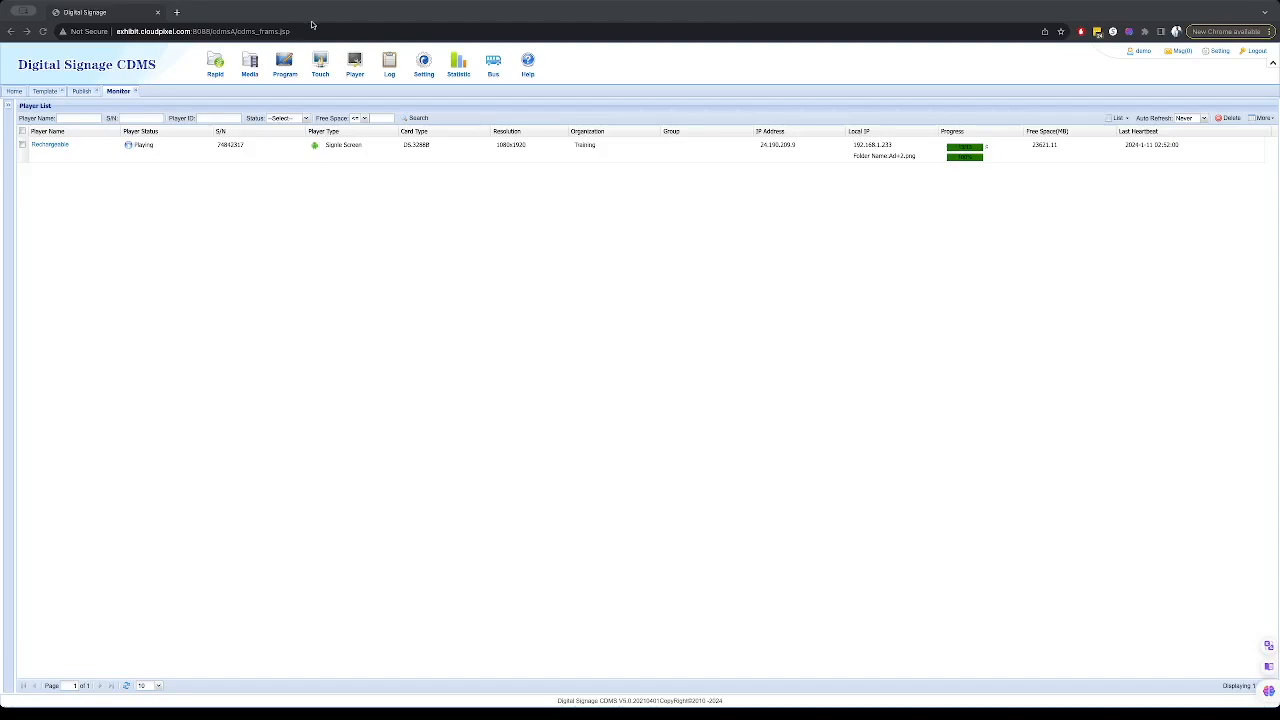
- Close the Test 1 publication in the publish list
click(278, 77)
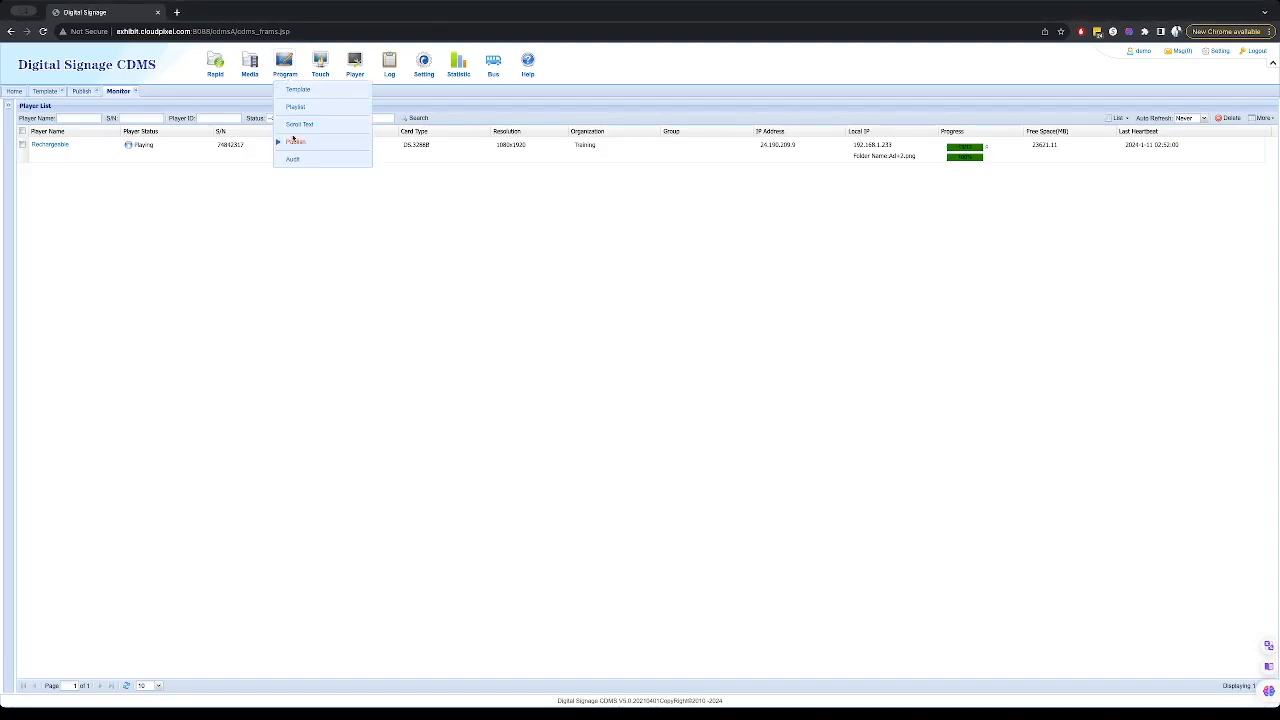
click(299, 144)
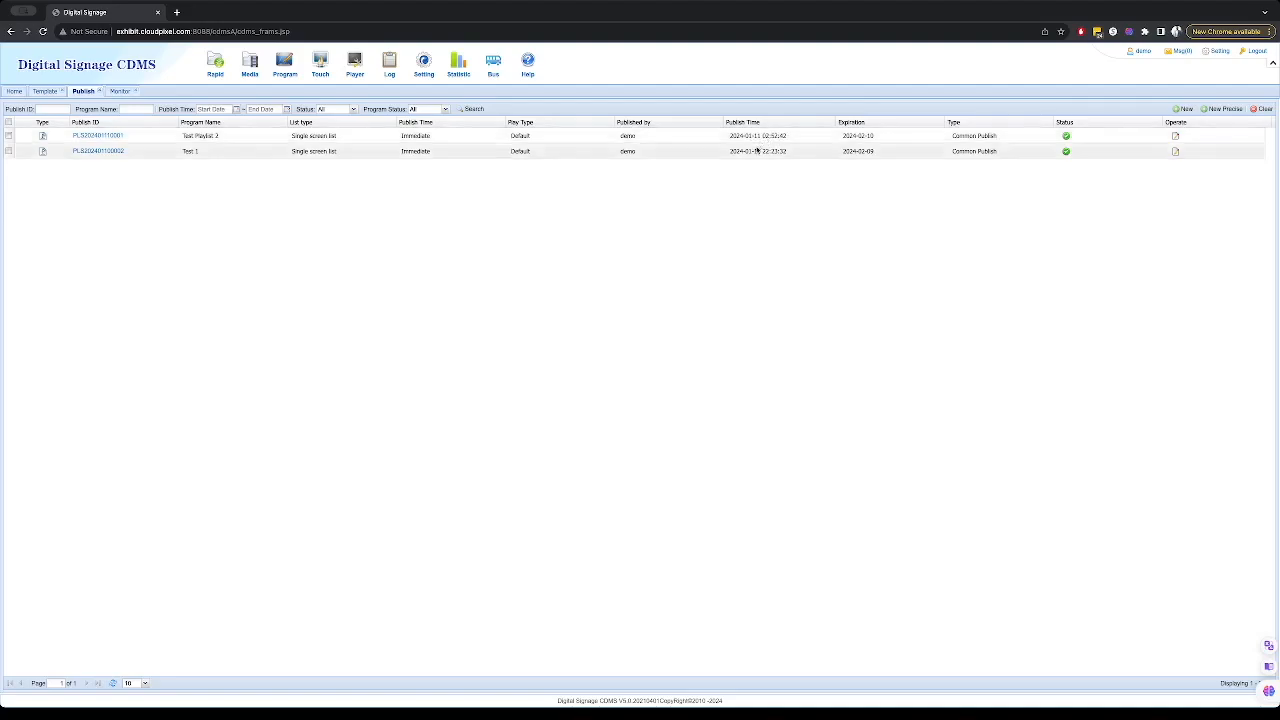
click(8, 151)
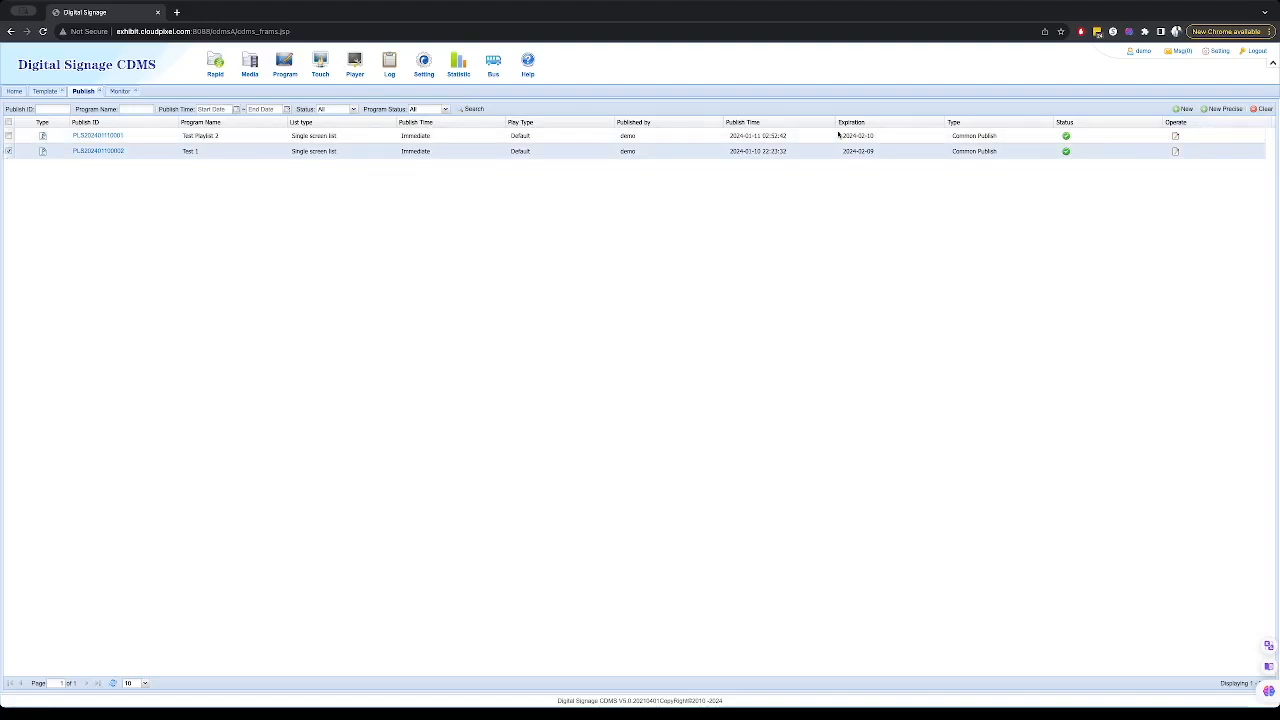
click(1263, 109)
click(619, 390)
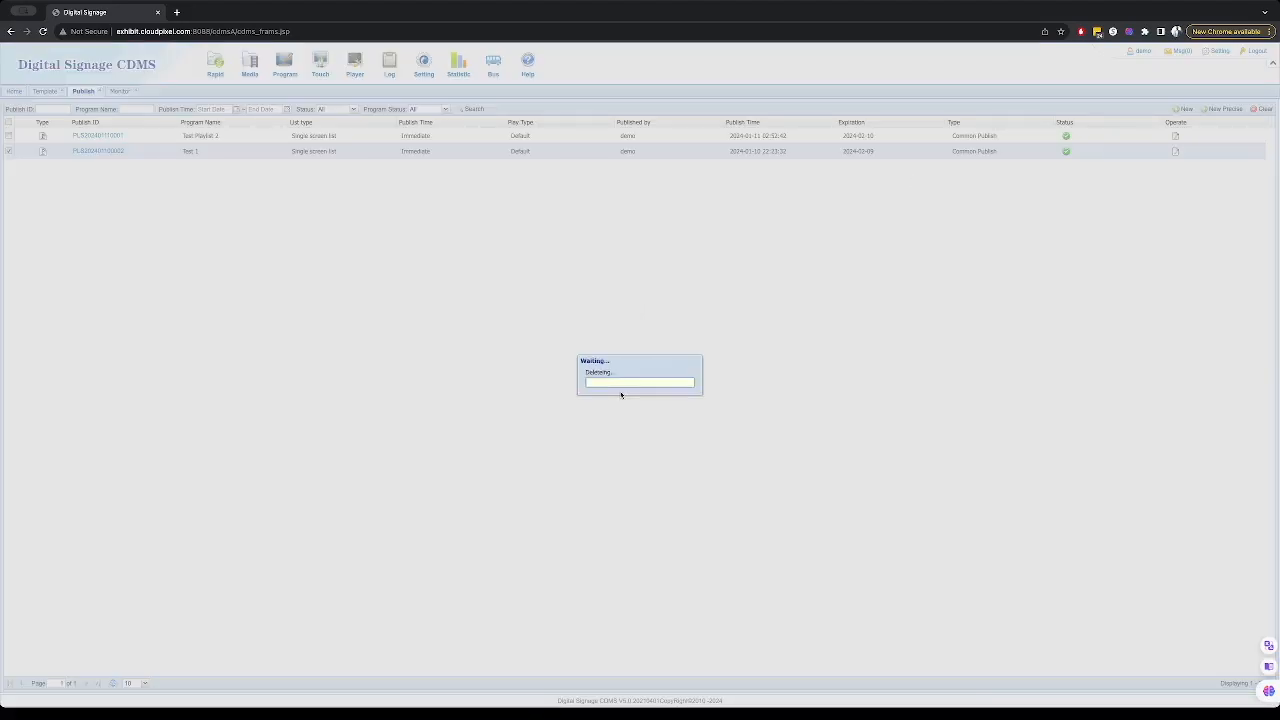
click(630, 391)
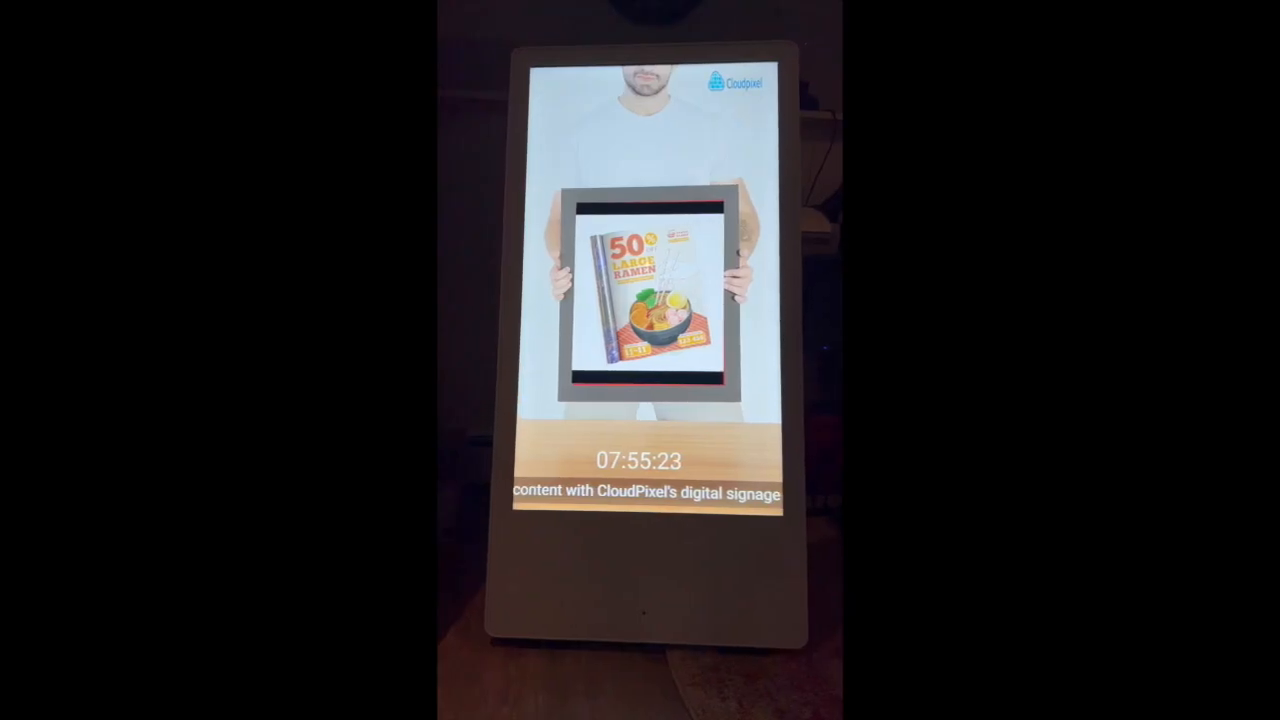